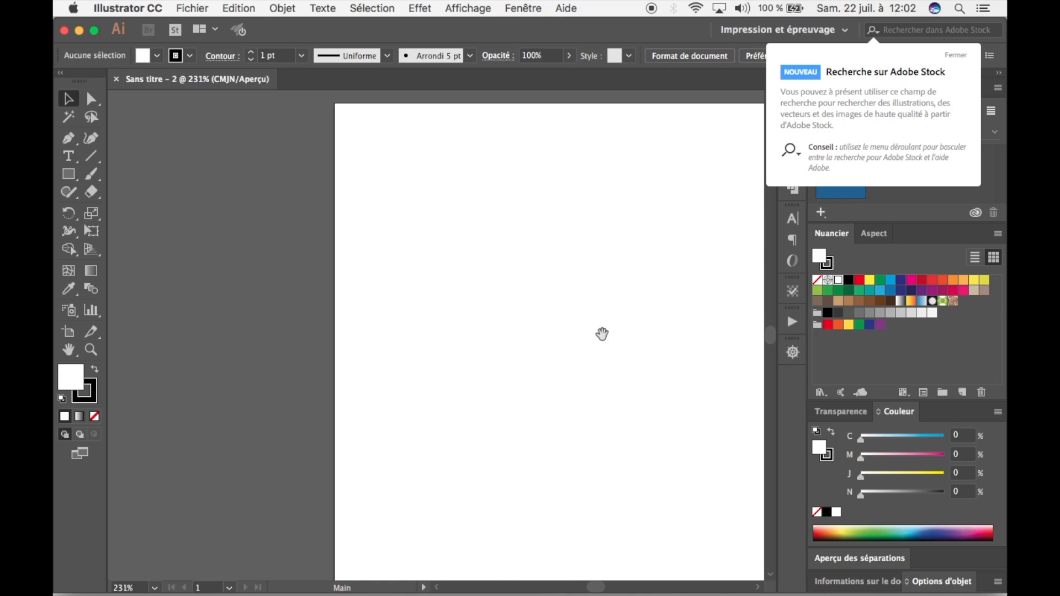
Dismiss the Adobe Stock search notice and draw an upright rectangle in the upper middle of the artboard.
{"action": "left_click_drag", "start_coordinate": [601, 334], "coordinate": [470, 317]}
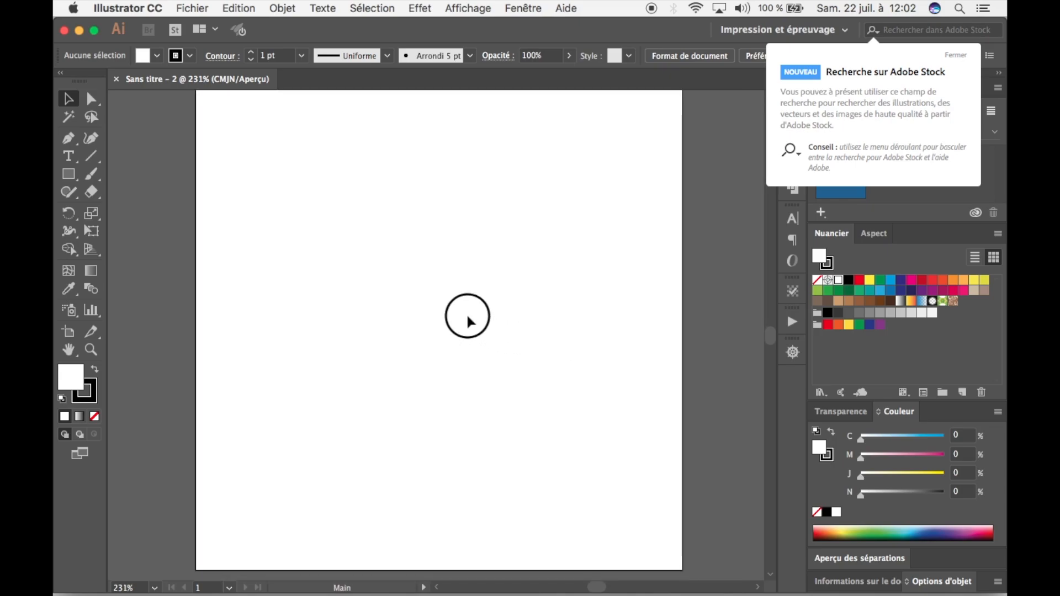
{"action": "left_click", "coordinate": [959, 62]}
{"action": "key", "text": "super+0"}
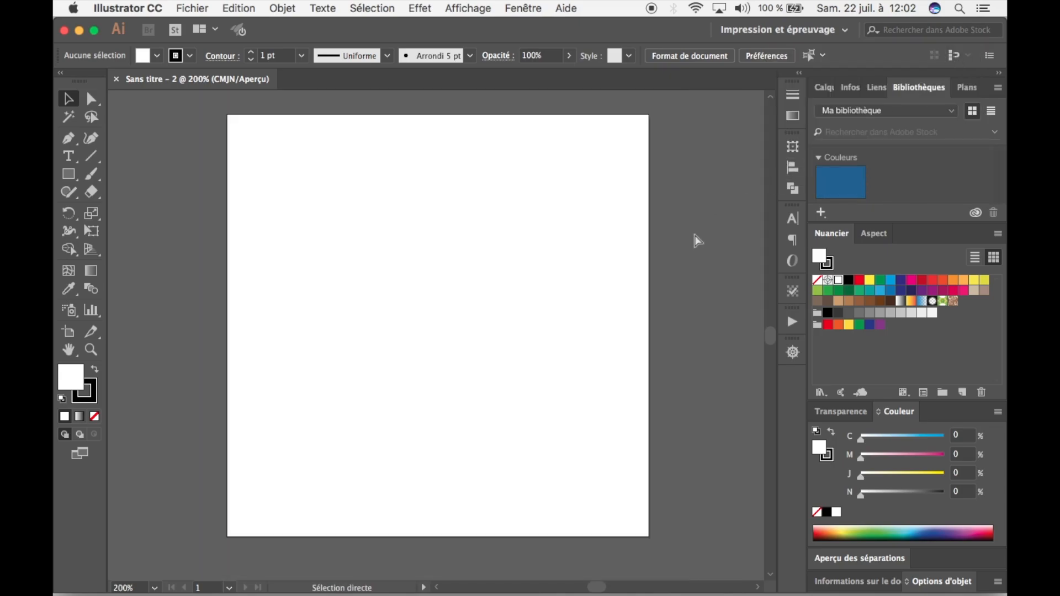
{"action": "left_click_drag", "start_coordinate": [555, 197], "coordinate": [541, 217]}
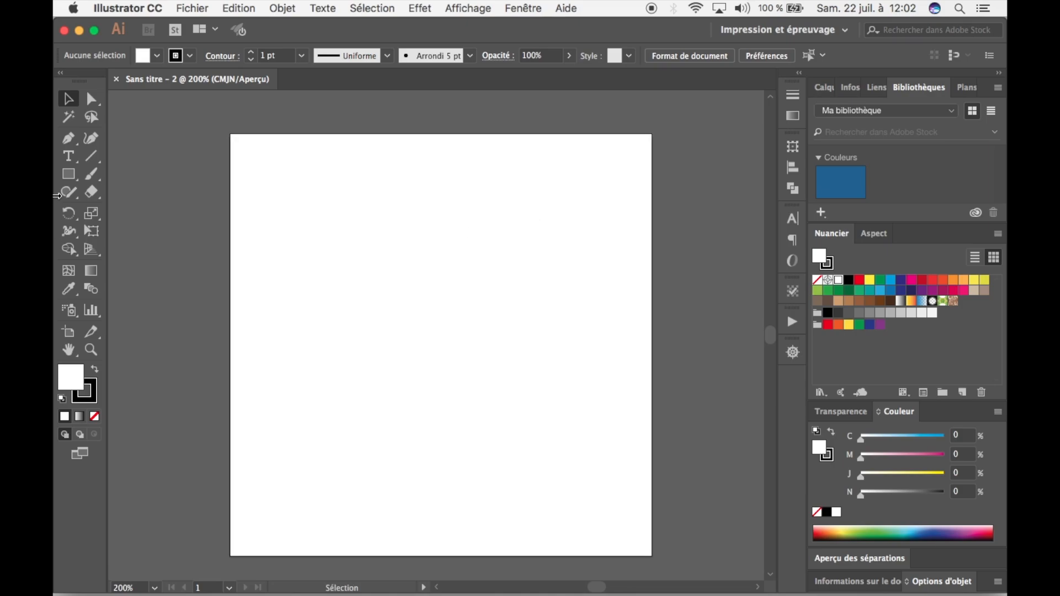
{"action": "left_click", "coordinate": [66, 174]}
{"action": "left_click_drag", "start_coordinate": [366, 198], "coordinate": [490, 341]}
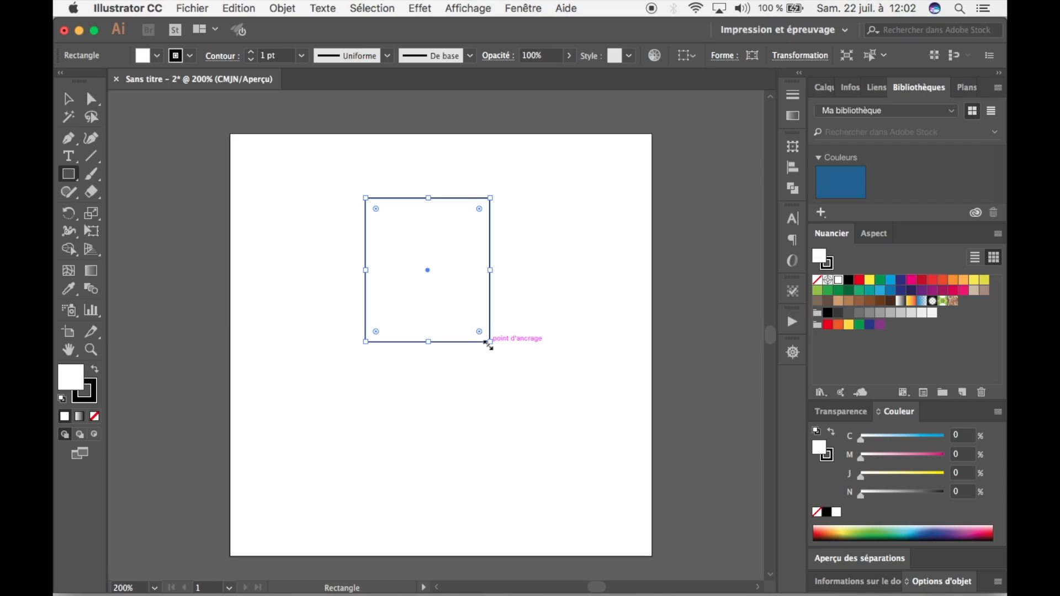
Remove the rectangle's stroke and fill it with black.
{"action": "left_click", "coordinate": [84, 399]}
{"action": "left_click", "coordinate": [95, 417]}
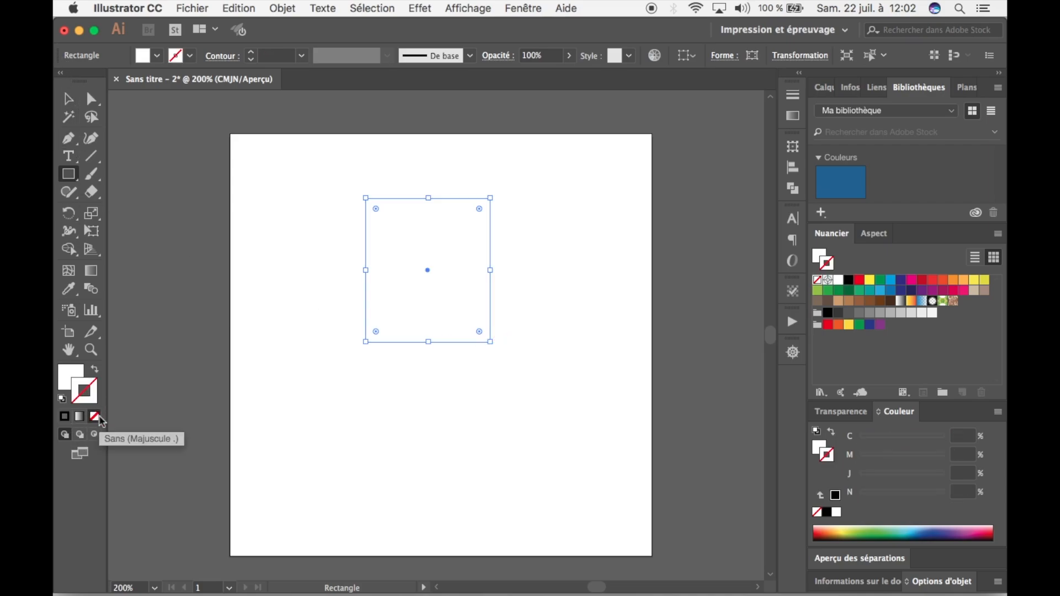
{"action": "left_click", "coordinate": [70, 375]}
{"action": "left_click", "coordinate": [149, 57]}
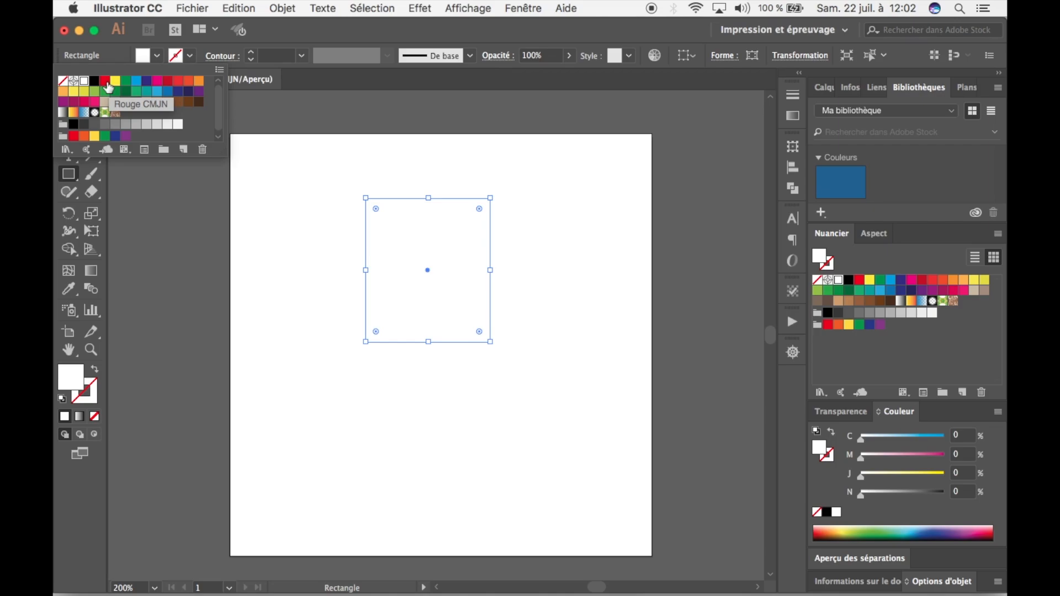
{"action": "left_click", "coordinate": [95, 81]}
{"action": "left_click", "coordinate": [246, 284]}
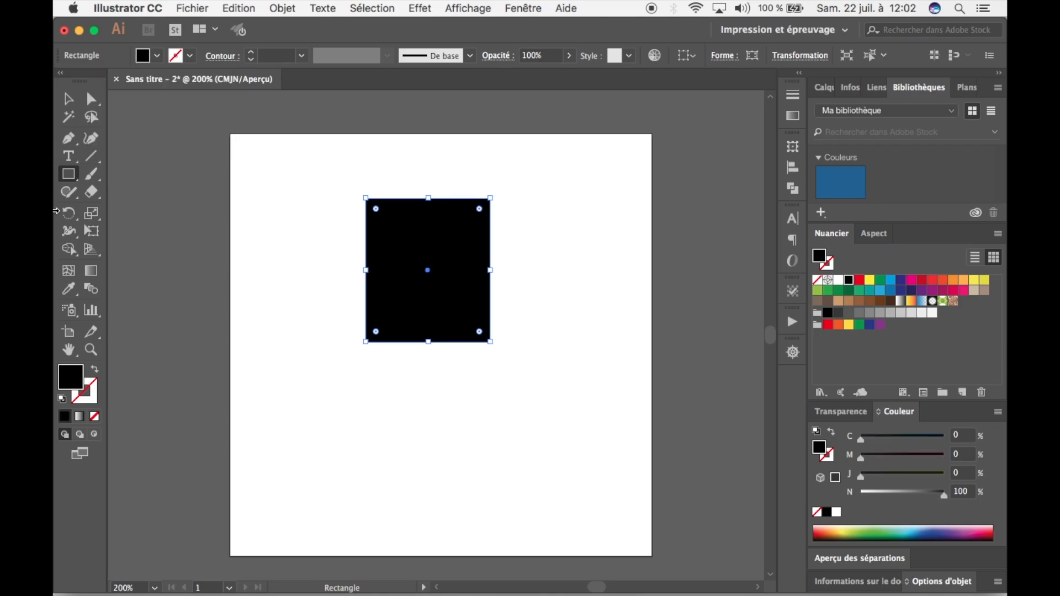
Duplicate the black rectangle directly below itself and shrink the copy into a small neck block overlapping the head's lower edge.
{"action": "left_click", "coordinate": [68, 98]}
{"action": "left_click_drag", "start_coordinate": [466, 300], "coordinate": [471, 414]}
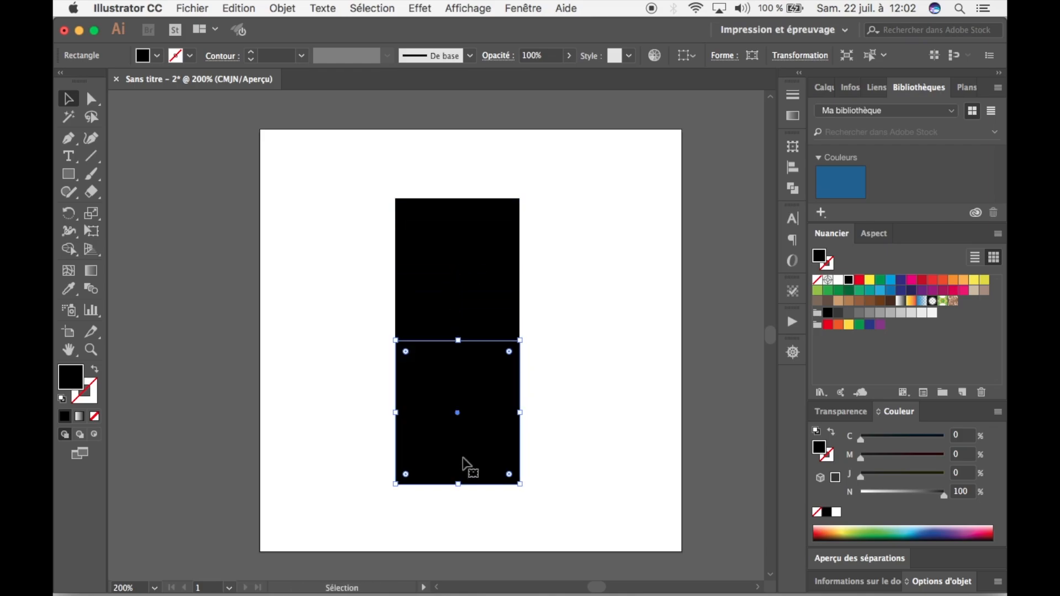
{"action": "key", "text": "super+z"}
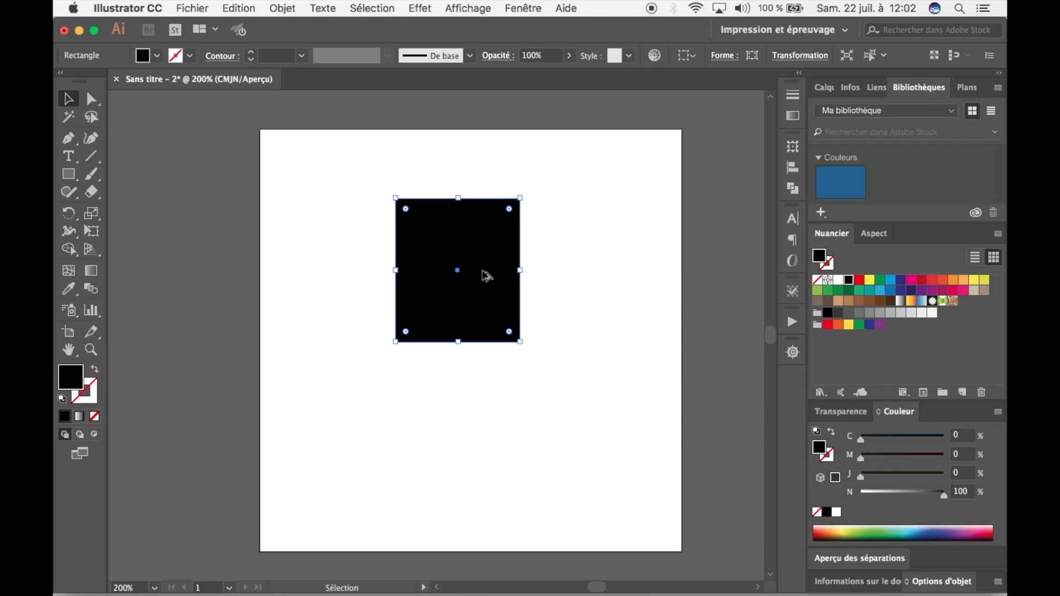
{"action": "left_click_drag", "start_coordinate": [483, 271], "coordinate": [480, 405]}
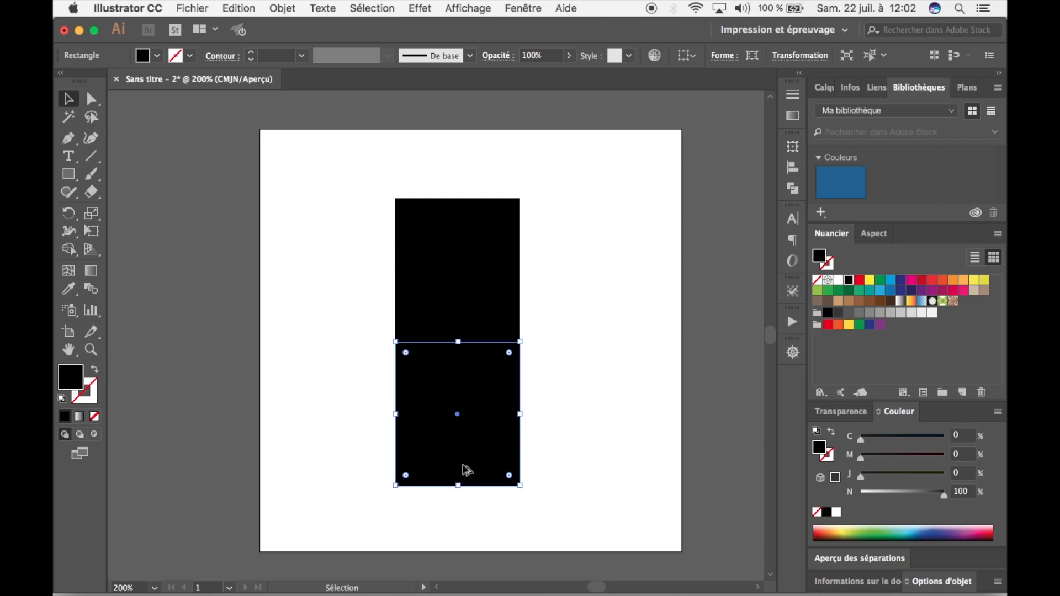
{"action": "left_click_drag", "start_coordinate": [457, 485], "coordinate": [477, 361]}
{"action": "left_click", "coordinate": [490, 401]}
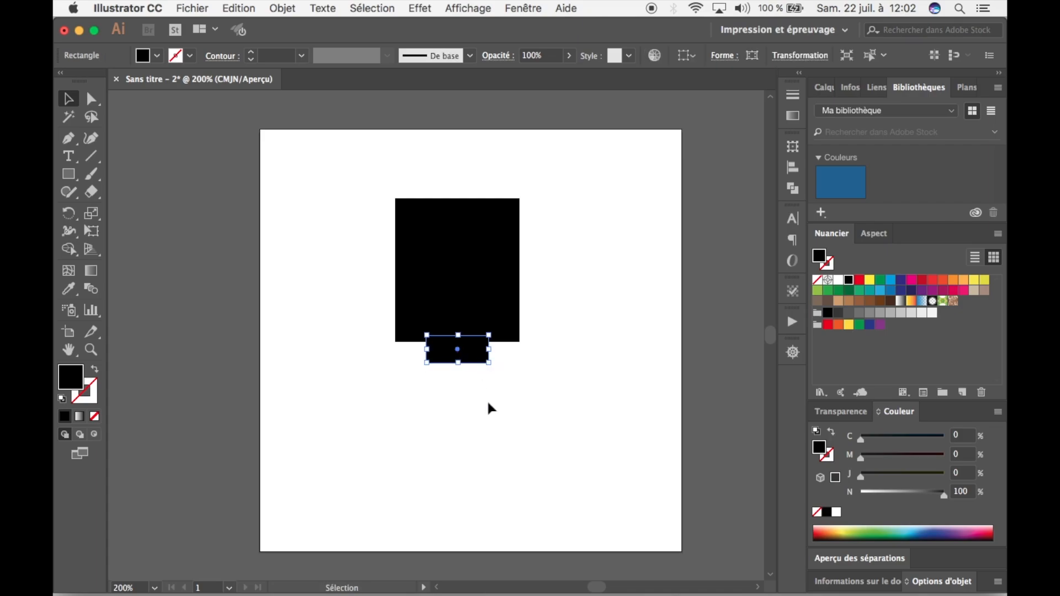
Duplicate the neck block just below itself and widen the copy on both sides into a long shoulder bar.
{"action": "left_click", "coordinate": [690, 392]}
{"action": "left_click", "coordinate": [448, 362]}
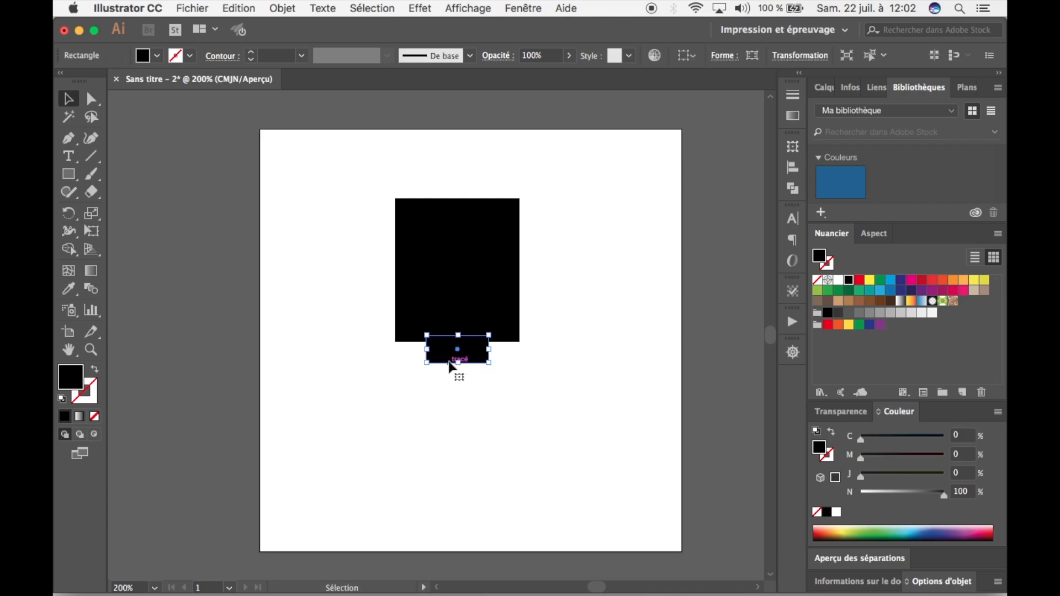
{"action": "left_click", "coordinate": [484, 370]}
{"action": "left_click_drag", "start_coordinate": [472, 354], "coordinate": [568, 380]}
{"action": "left_click_drag", "start_coordinate": [426, 377], "coordinate": [313, 378]}
Align the head, neck and shoulder rectangles on their horizontal centres.
{"action": "left_click_drag", "start_coordinate": [582, 431], "coordinate": [493, 243]}
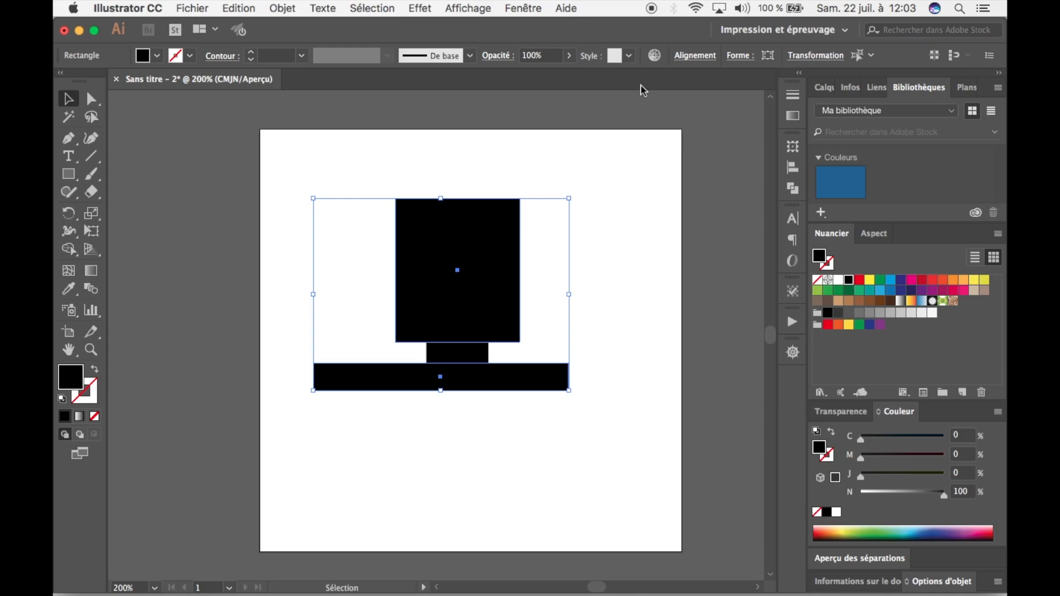
{"action": "left_click", "coordinate": [686, 56]}
{"action": "left_click", "coordinate": [575, 101]}
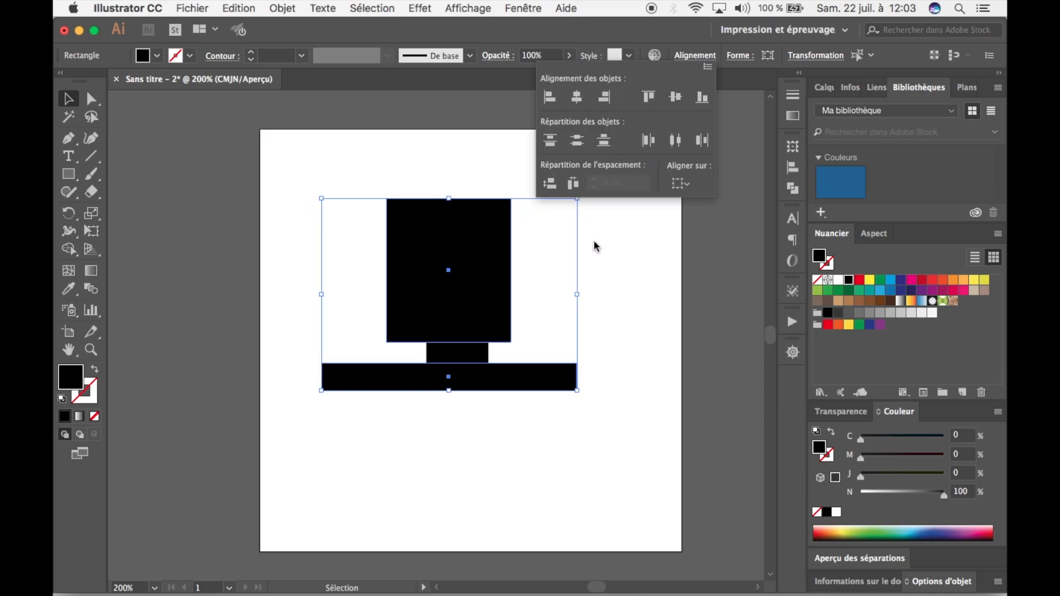
{"action": "left_click_drag", "start_coordinate": [561, 450], "coordinate": [422, 194]}
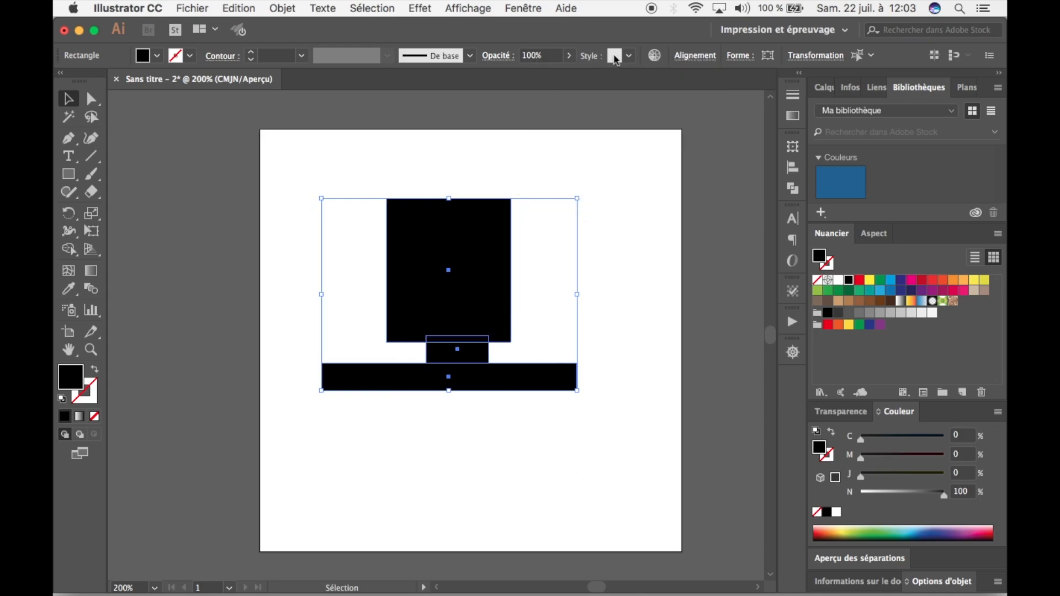
{"action": "left_click", "coordinate": [690, 57]}
{"action": "left_click_drag", "start_coordinate": [602, 450], "coordinate": [306, 159]}
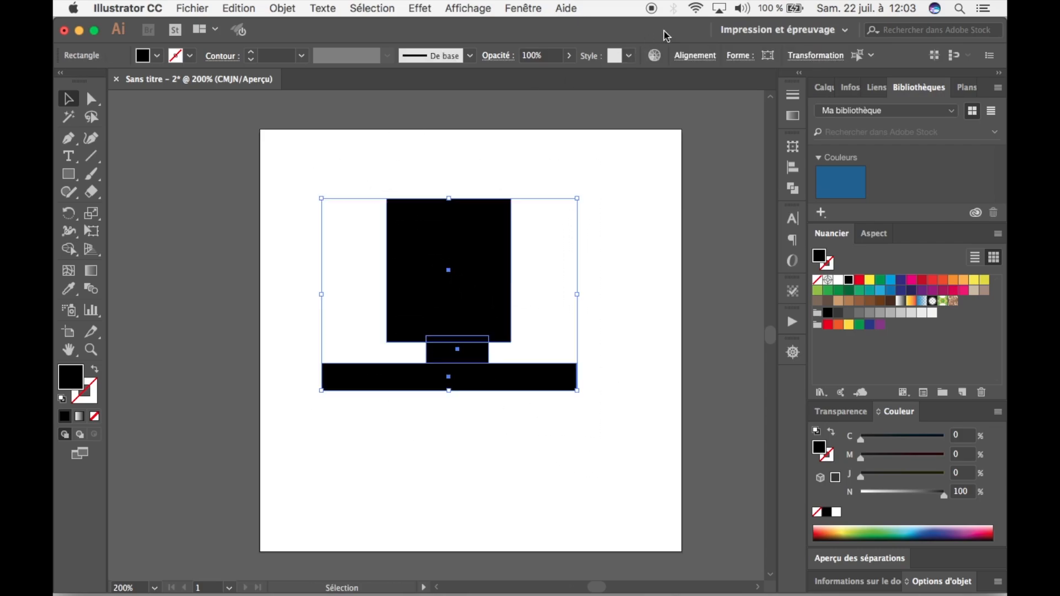
{"action": "left_click", "coordinate": [695, 56]}
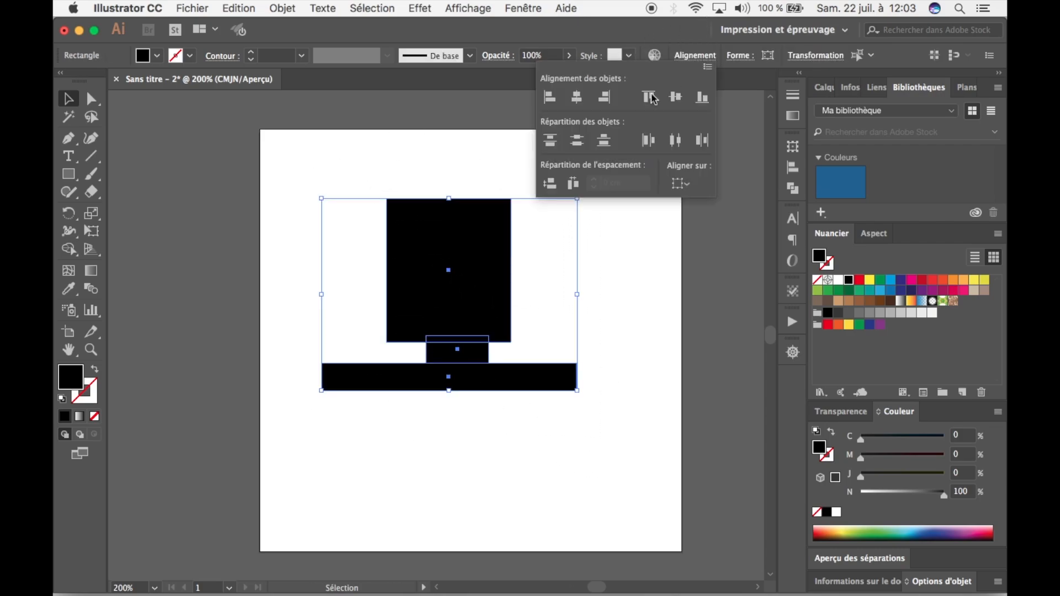
{"action": "left_click", "coordinate": [577, 99]}
{"action": "left_click", "coordinate": [606, 281]}
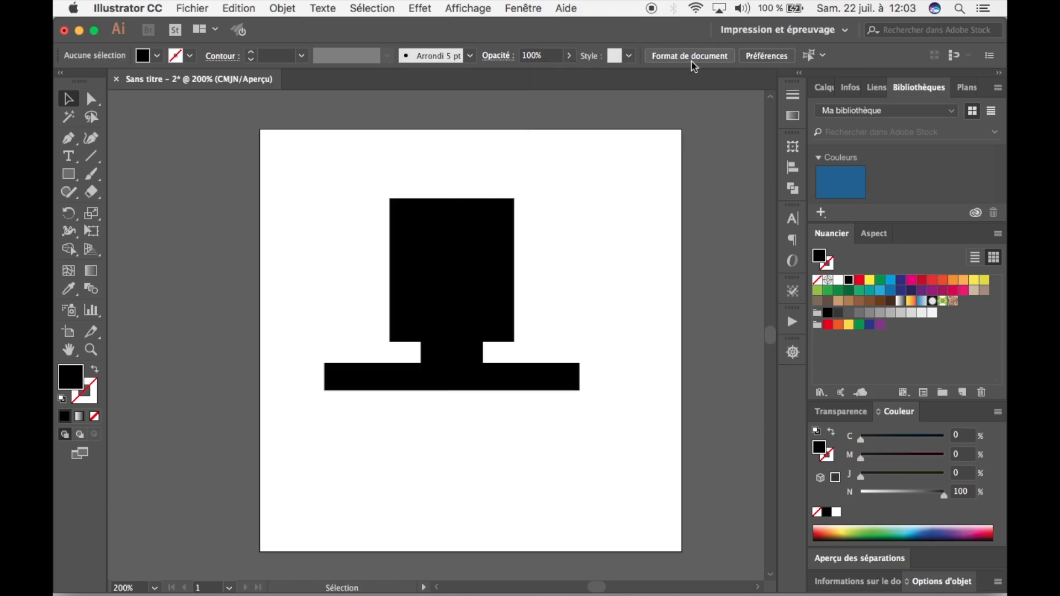
{"action": "left_click", "coordinate": [486, 8]}
{"action": "mouse_move", "coordinate": [522, 10]}
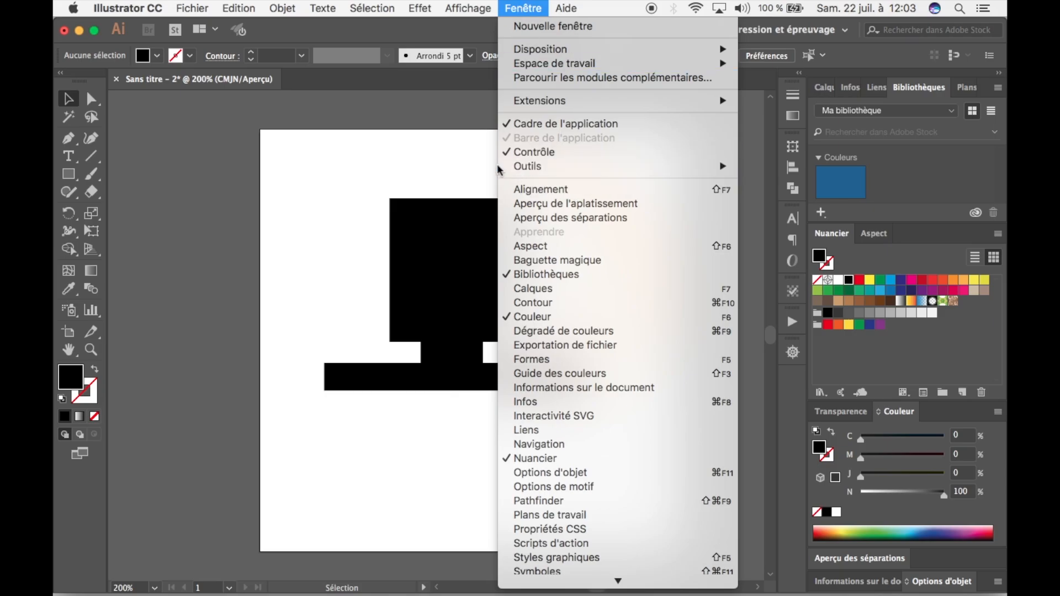
{"action": "left_click", "coordinate": [395, 138]}
Extend the shoulder bar's lower edge downward to make a tall torso block.
{"action": "left_click", "coordinate": [484, 389]}
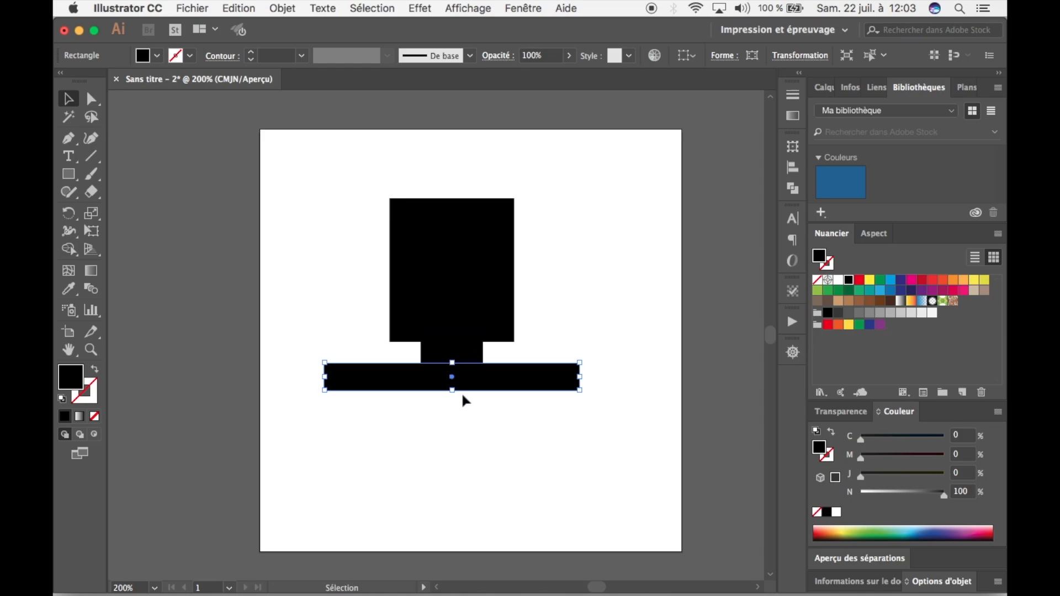
{"action": "left_click_drag", "start_coordinate": [456, 390], "coordinate": [462, 494]}
{"action": "left_click", "coordinate": [614, 353]}
Move the torso block to the artboard's lower-left corner and enlarge it to span the full artboard width.
{"action": "scroll", "coordinate": [615, 359], "scroll_direction": "down", "scroll_amount": 3}
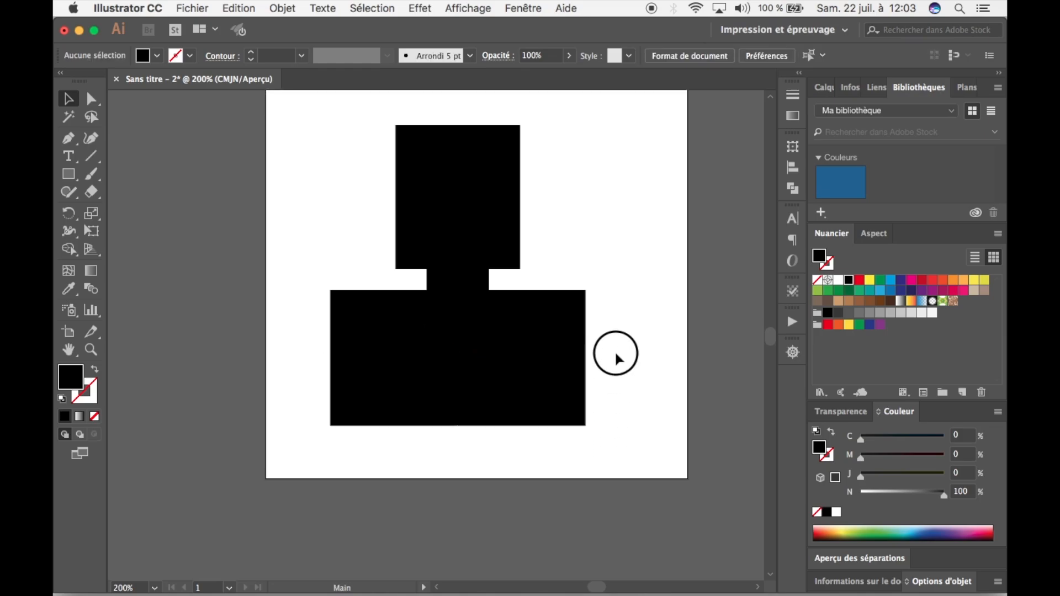
{"action": "left_click_drag", "start_coordinate": [561, 387], "coordinate": [493, 430]}
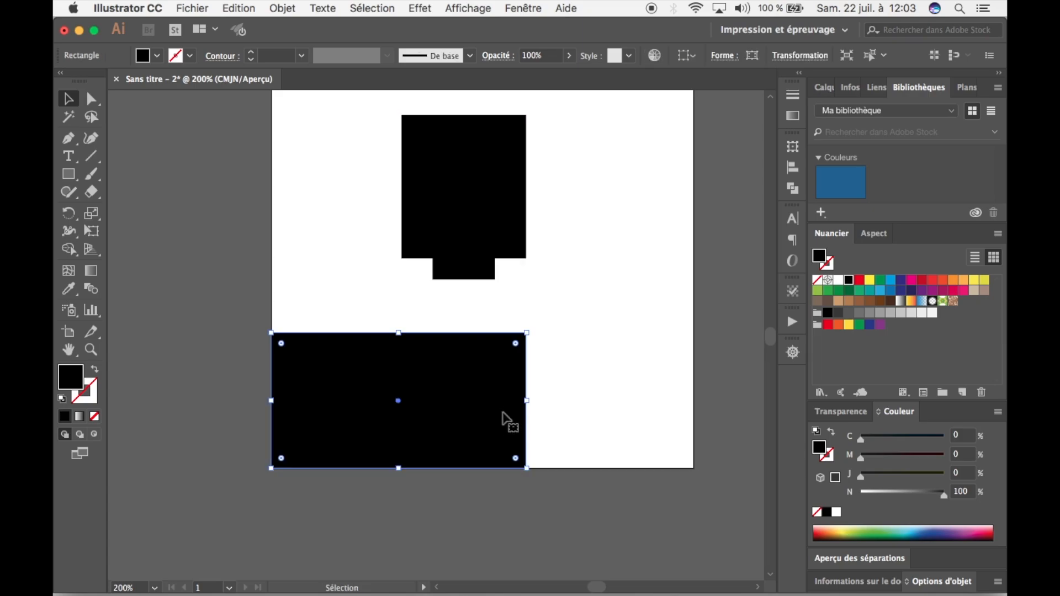
{"action": "left_click_drag", "start_coordinate": [527, 330], "coordinate": [690, 290]}
Move the head rectangle to the artboard's horizontal centre and enlarge it proportionally above the torso.
{"action": "scroll", "coordinate": [694, 326], "scroll_direction": "up", "scroll_amount": 3}
{"action": "scroll", "coordinate": [694, 326], "scroll_direction": "up", "scroll_amount": 2}
{"action": "left_click_drag", "start_coordinate": [452, 253], "coordinate": [464, 245]}
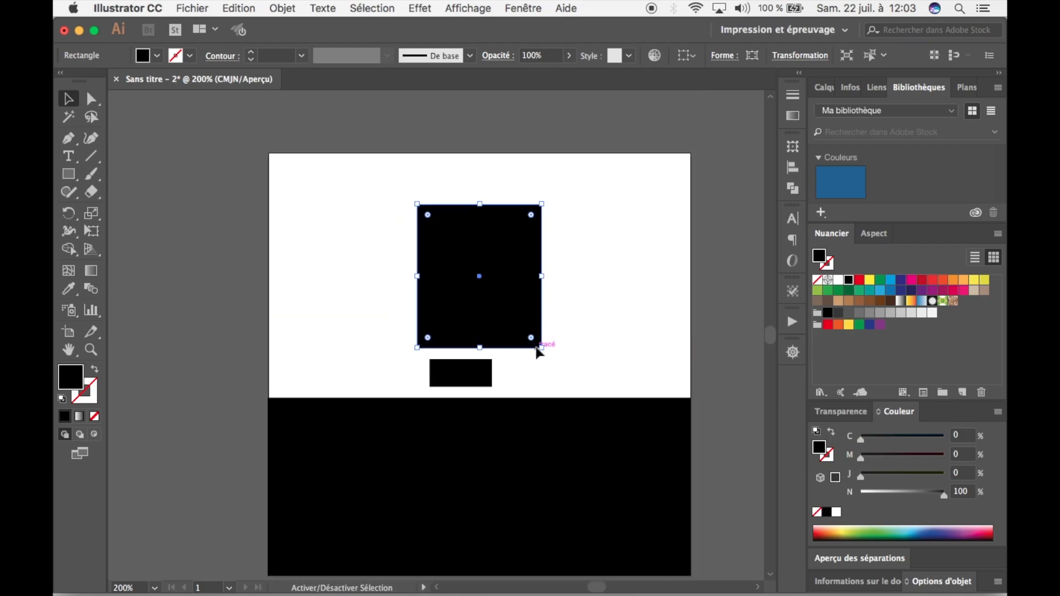
{"action": "left_click_drag", "start_coordinate": [540, 348], "coordinate": [563, 377]}
{"action": "left_click_drag", "start_coordinate": [537, 330], "coordinate": [535, 327]}
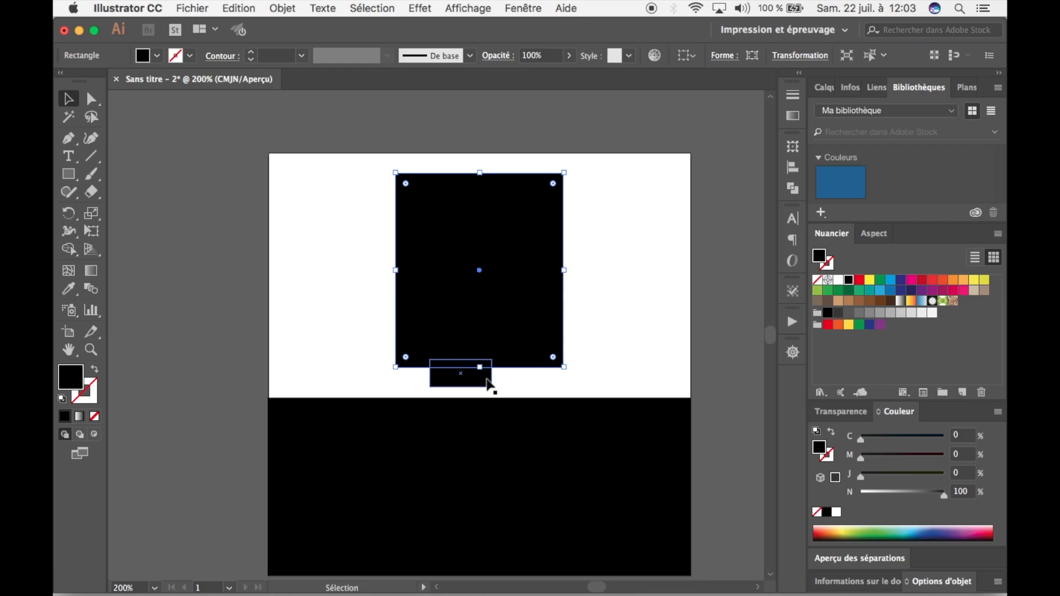
Reposition and enlarge the neck block so it joins the head to the torso and is centred between them.
{"action": "left_click_drag", "start_coordinate": [490, 386], "coordinate": [441, 381]}
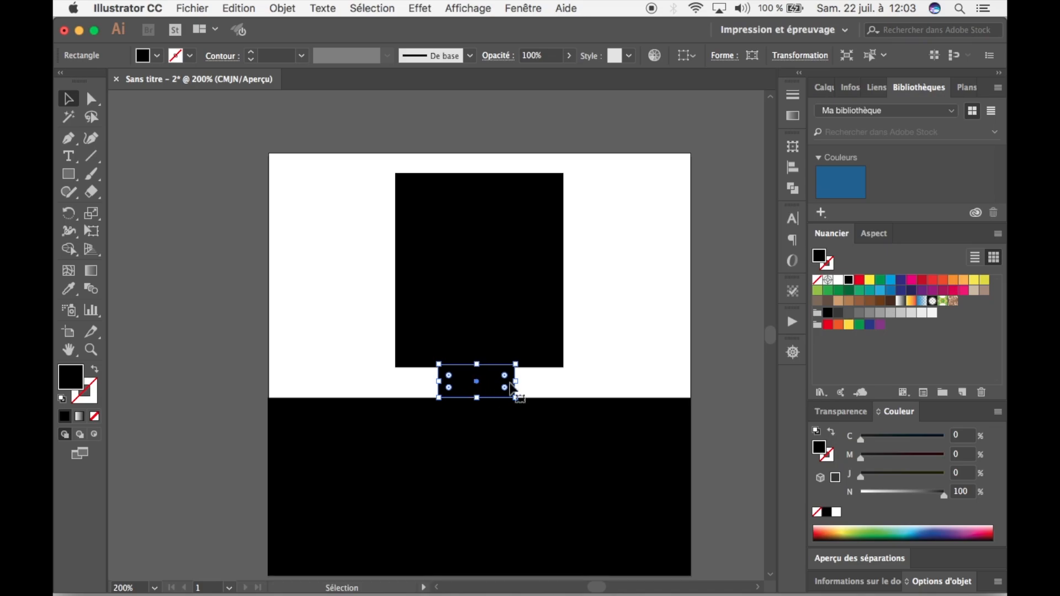
{"action": "left_click_drag", "start_coordinate": [515, 381], "coordinate": [521, 381]}
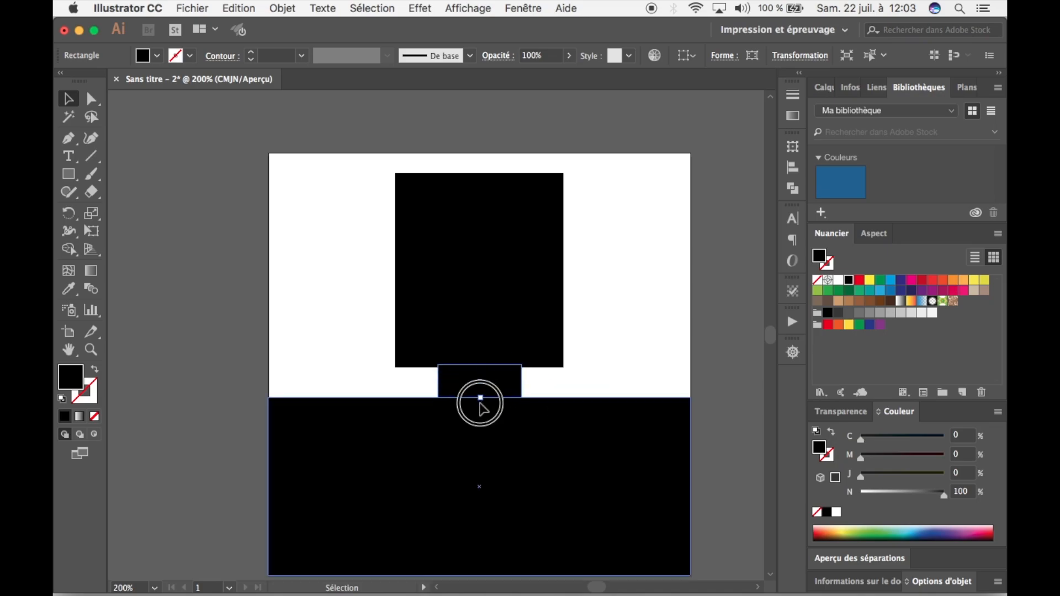
{"action": "left_click", "coordinate": [580, 383]}
{"action": "left_click_drag", "start_coordinate": [640, 329], "coordinate": [672, 297]}
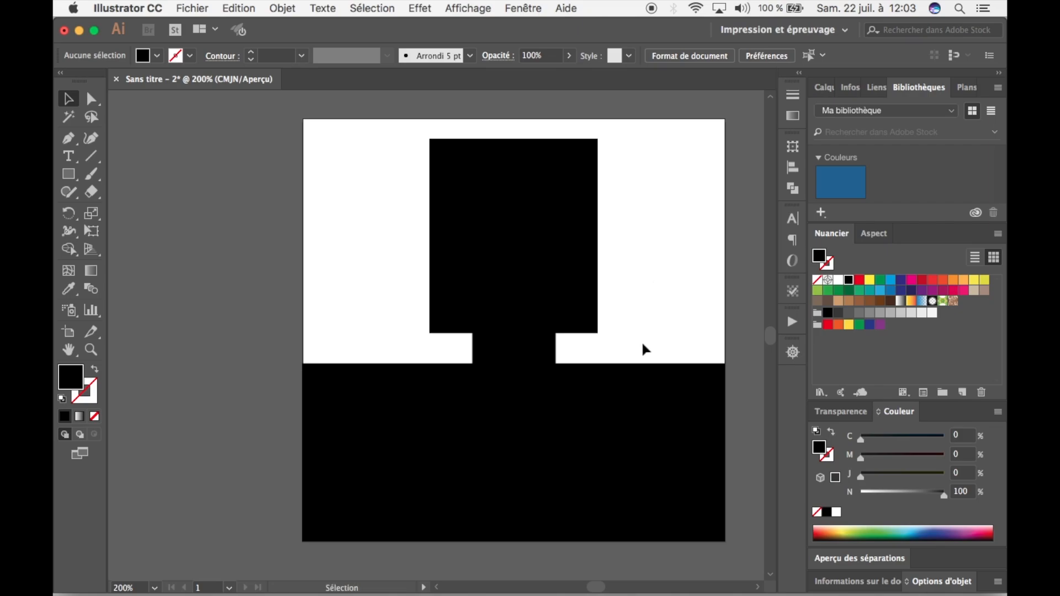
Select the head, neck and torso together and move them slightly down the artboard.
{"action": "left_click_drag", "start_coordinate": [637, 262], "coordinate": [462, 419]}
{"action": "left_click_drag", "start_coordinate": [528, 277], "coordinate": [519, 307]}
{"action": "left_click", "coordinate": [338, 303]}
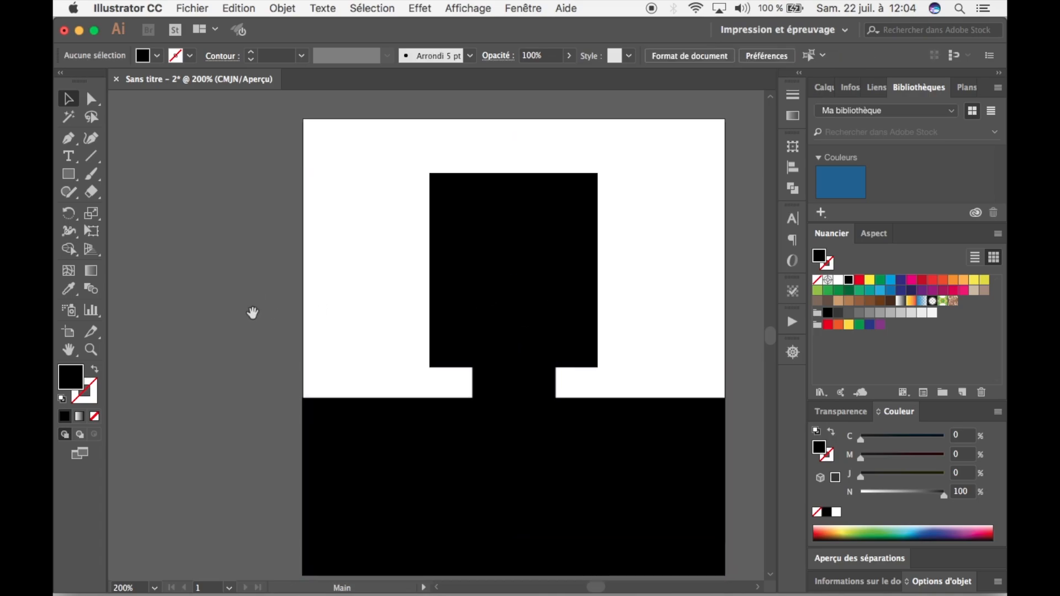
Raise the torso block's lower edge to the bottom edge of the artboard.
{"action": "scroll", "coordinate": [534, 461], "scroll_direction": "down", "scroll_amount": 2}
{"action": "left_click", "coordinate": [555, 510]}
{"action": "left_click_drag", "start_coordinate": [519, 546], "coordinate": [529, 512]}
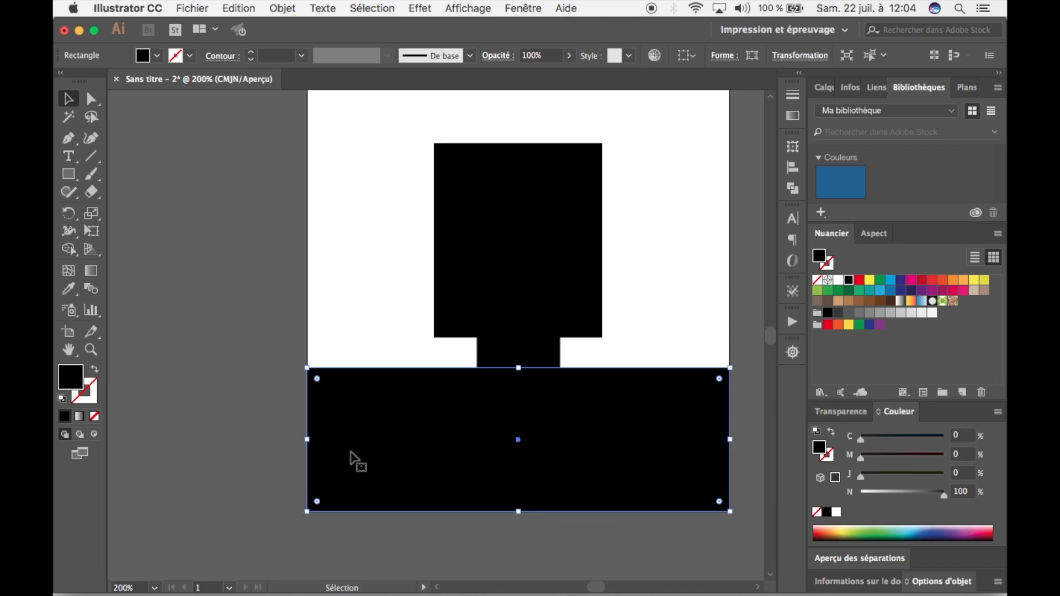
{"action": "left_click", "coordinate": [244, 349]}
{"action": "left_click_drag", "start_coordinate": [343, 260], "coordinate": [306, 253]}
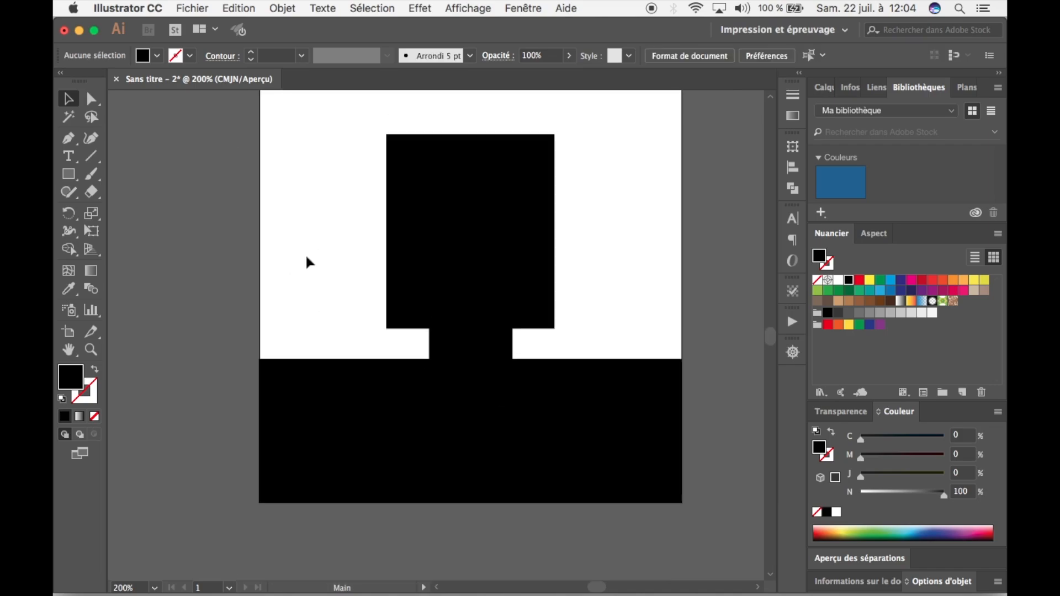
{"action": "left_click", "coordinate": [608, 450]}
{"action": "left_click", "coordinate": [609, 310]}
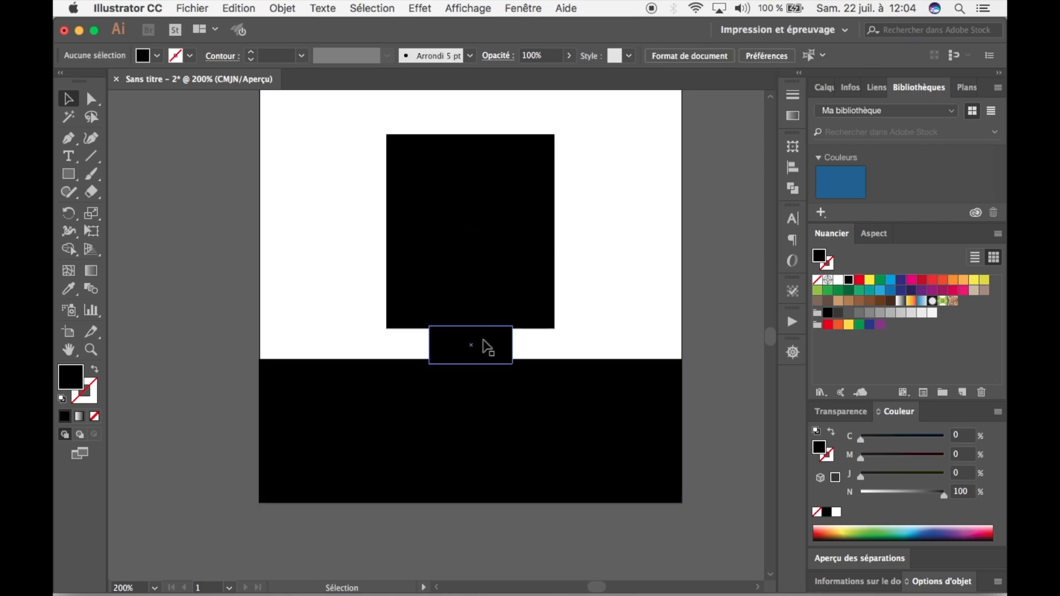
Fill the head rectangle with the brown swatch C=30 M=50 J=75 N=10.
{"action": "left_click", "coordinate": [499, 255]}
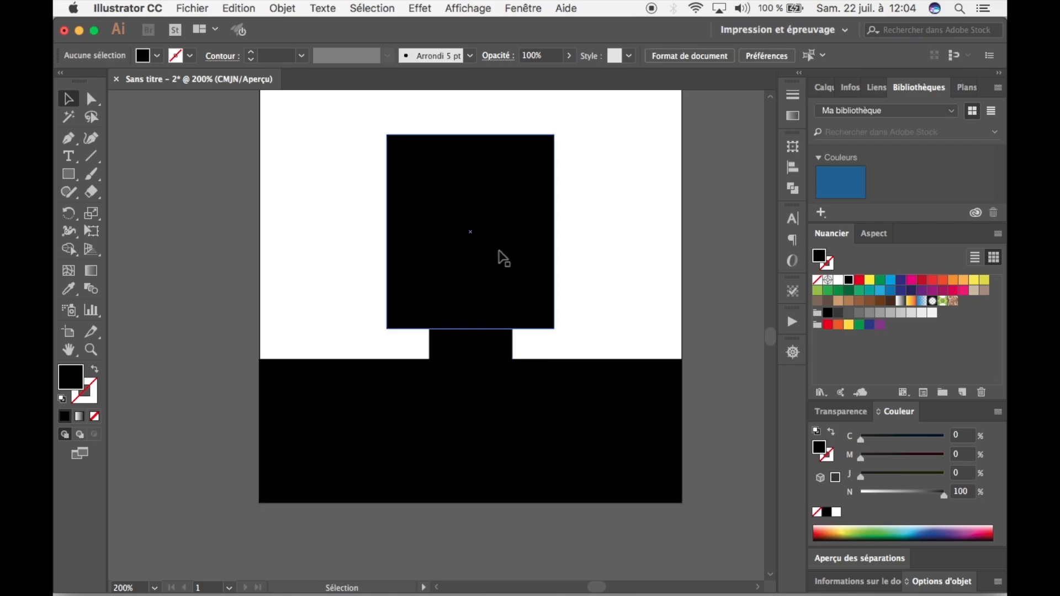
{"action": "left_click", "coordinate": [159, 55]}
{"action": "left_click", "coordinate": [158, 102]}
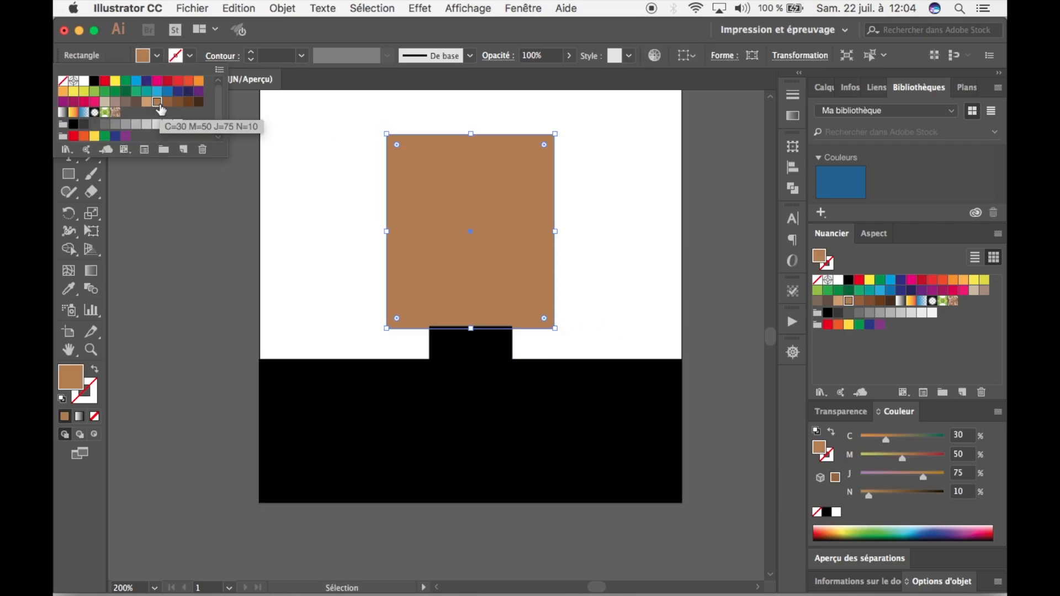
{"action": "left_click", "coordinate": [168, 104]}
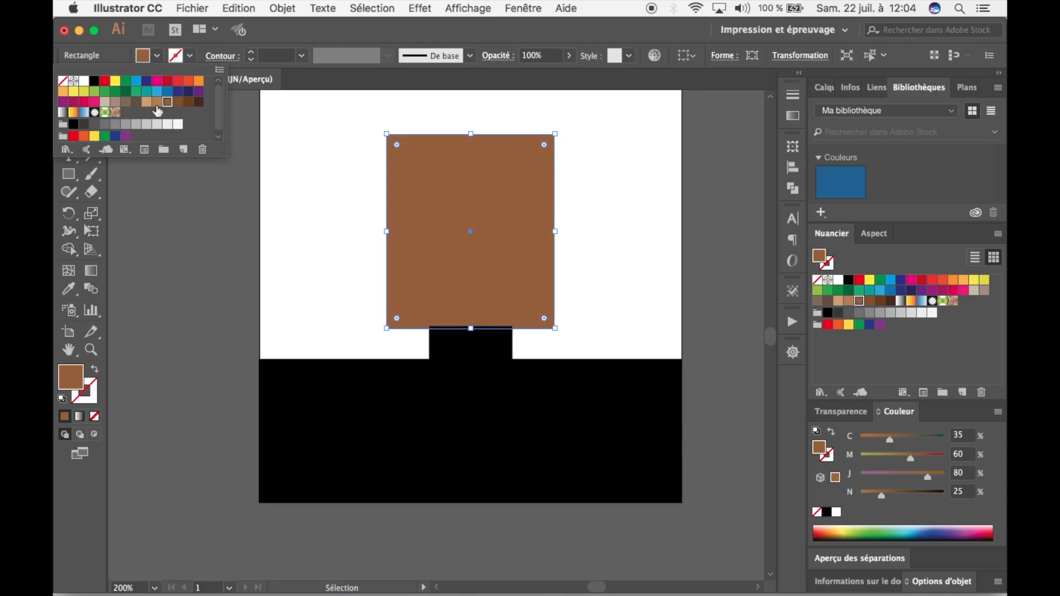
{"action": "left_click", "coordinate": [158, 102]}
{"action": "left_click", "coordinate": [653, 283]}
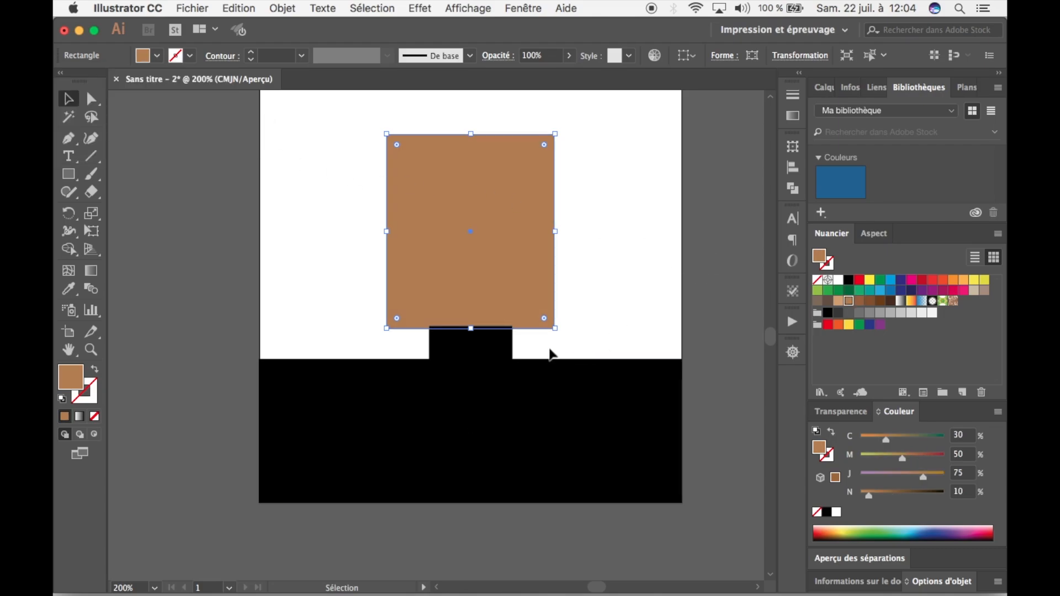
{"action": "left_click", "coordinate": [286, 168]}
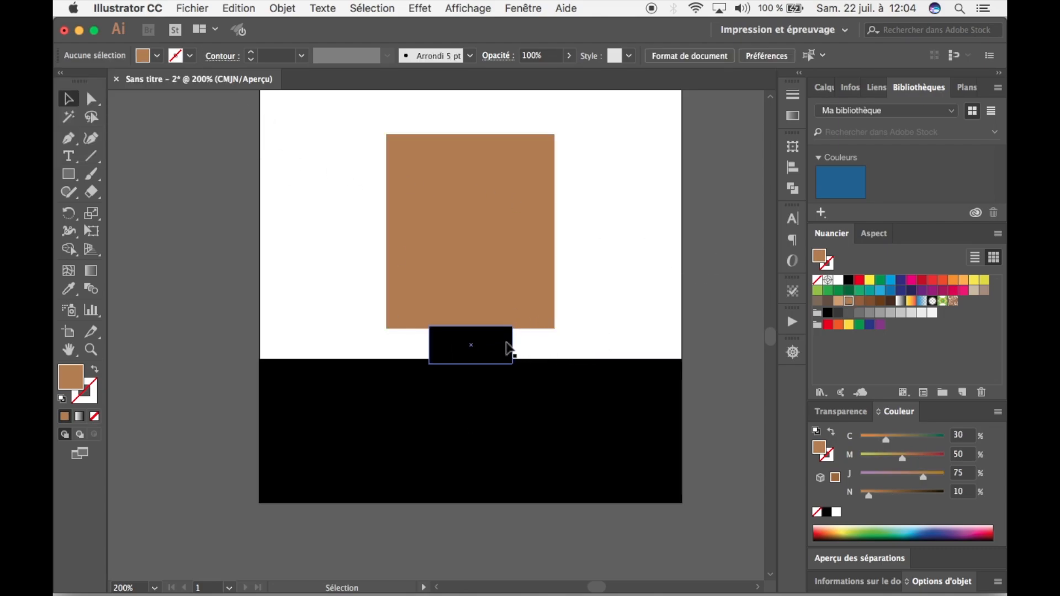
Fill the neck rectangle with the same brown swatch as the head, C=30 M=50 J=75 N=10.
{"action": "left_click", "coordinate": [504, 348]}
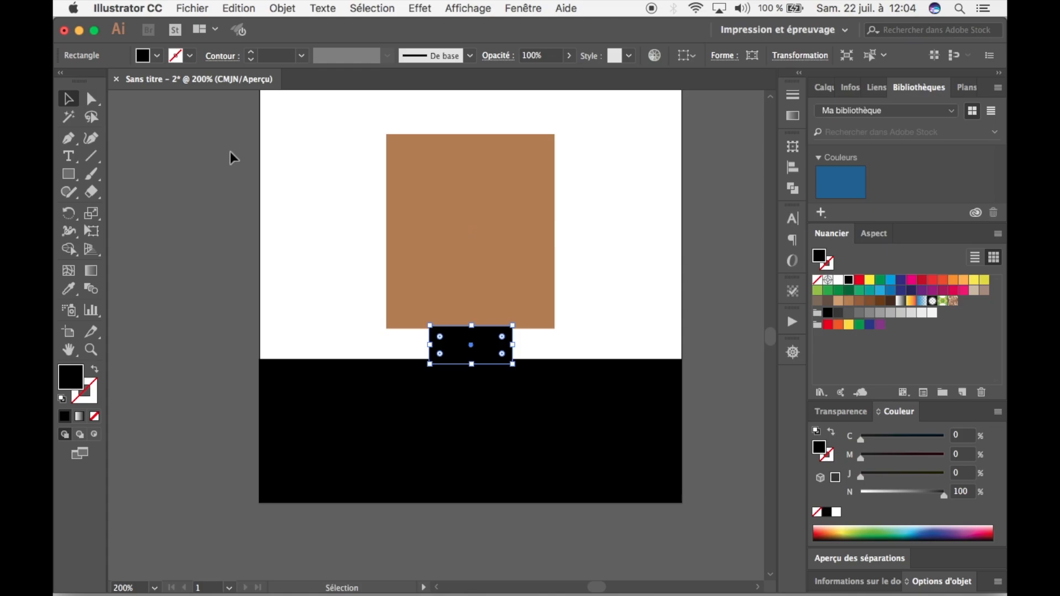
{"action": "left_click", "coordinate": [159, 57]}
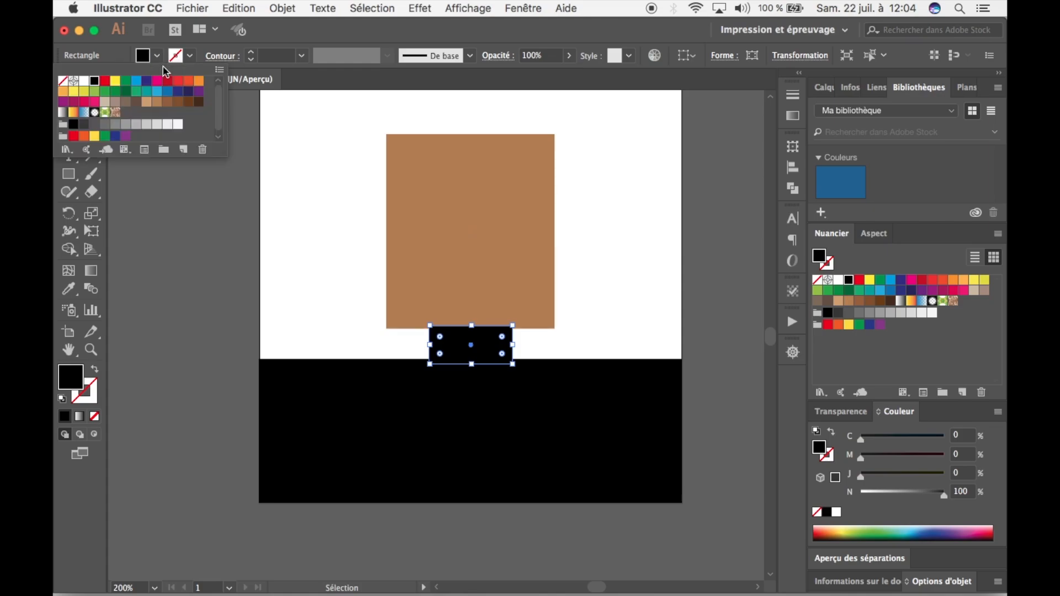
{"action": "left_click", "coordinate": [158, 102]}
{"action": "left_click", "coordinate": [638, 301]}
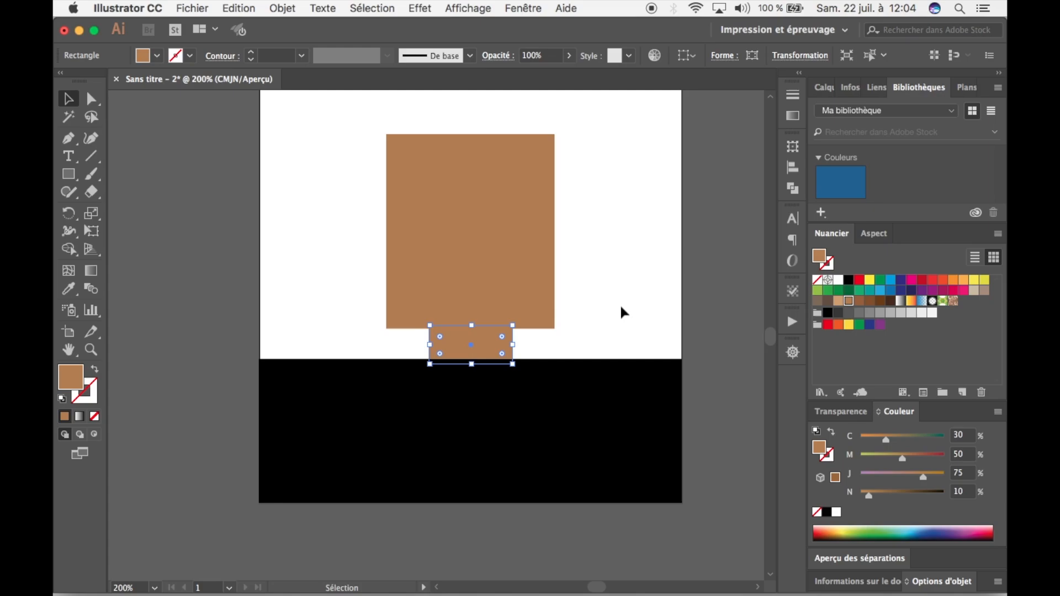
{"action": "left_click", "coordinate": [618, 310]}
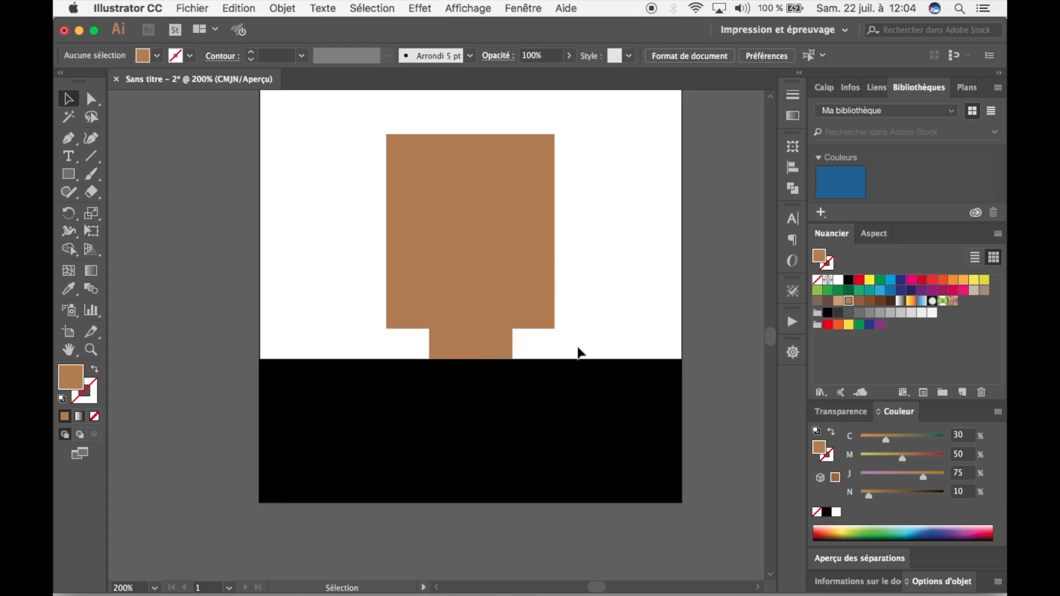
Duplicate the head rectangle, align the copy over the original and shorten it to a band across the top of the head.
{"action": "left_click", "coordinate": [579, 403]}
{"action": "left_click", "coordinate": [592, 258]}
{"action": "left_click", "coordinate": [469, 233]}
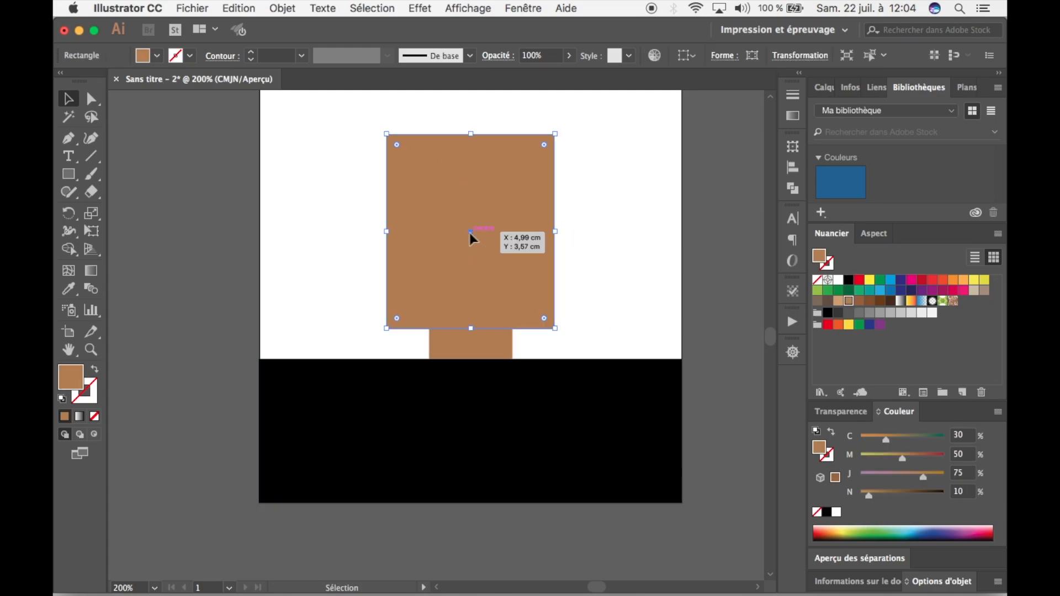
{"action": "key", "text": "space"}
{"action": "left_click_drag", "start_coordinate": [386, 200], "coordinate": [341, 233]}
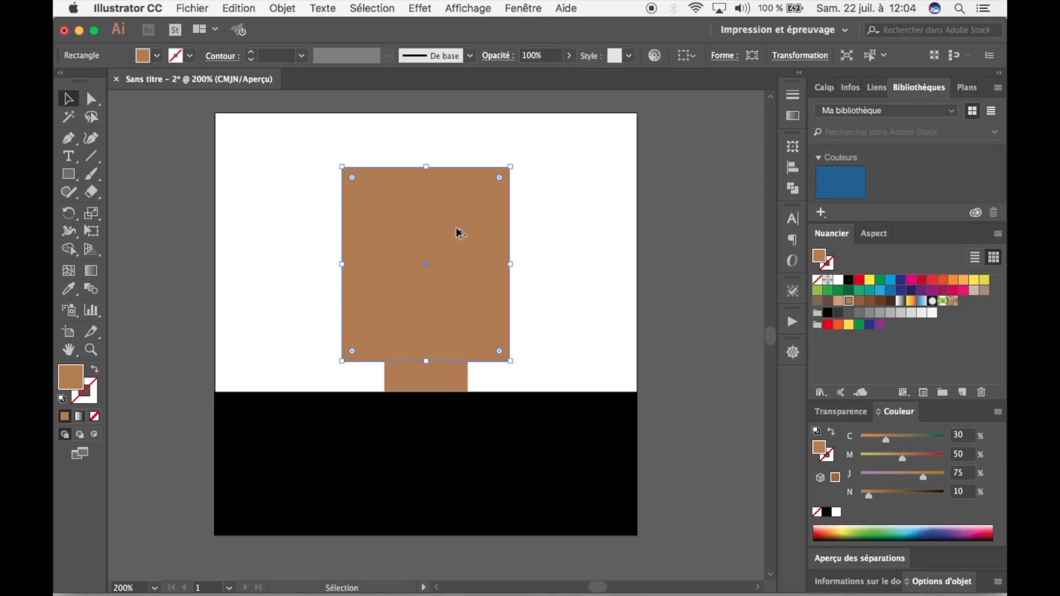
{"action": "left_click_drag", "start_coordinate": [458, 233], "coordinate": [583, 234]}
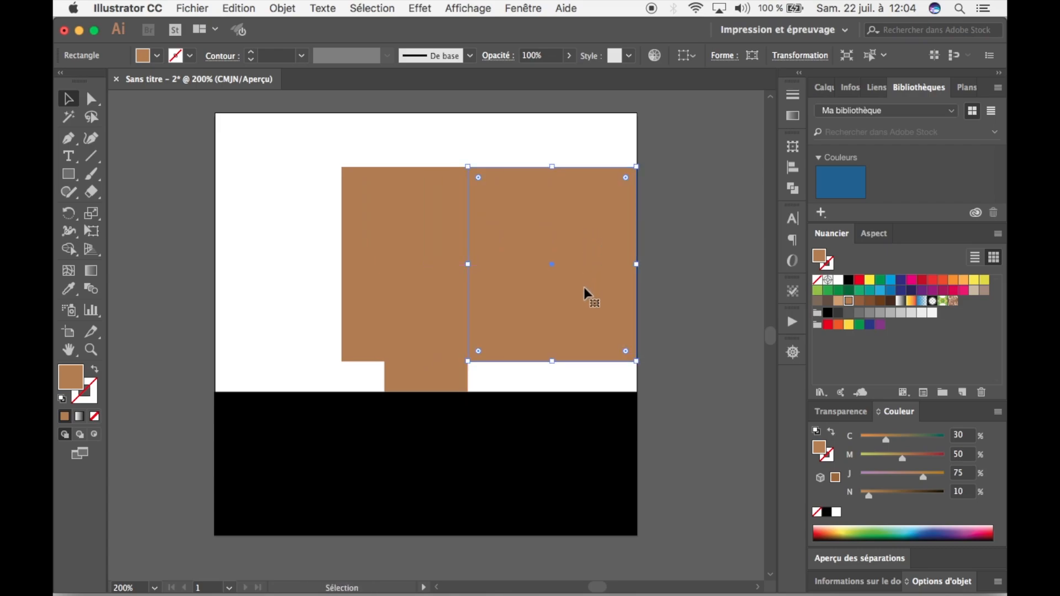
{"action": "left_click_drag", "start_coordinate": [584, 288], "coordinate": [461, 301]}
{"action": "left_click", "coordinate": [428, 362]}
{"action": "left_click_drag", "start_coordinate": [426, 362], "coordinate": [430, 218]}
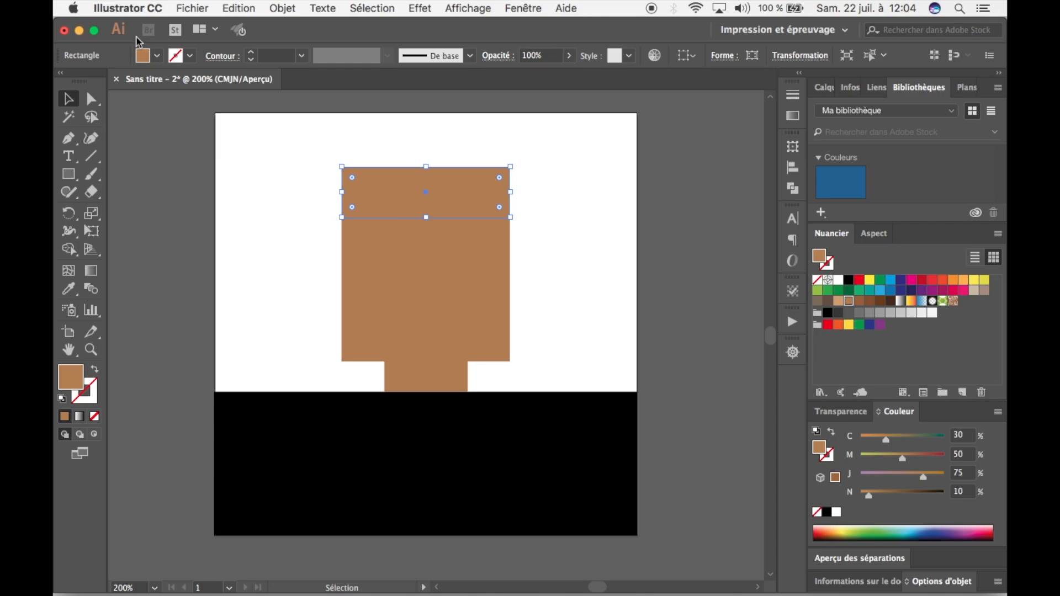
Fill the band across the top of the head with black and extend its lower edge slightly downward.
{"action": "left_click", "coordinate": [157, 55]}
{"action": "left_click", "coordinate": [100, 88]}
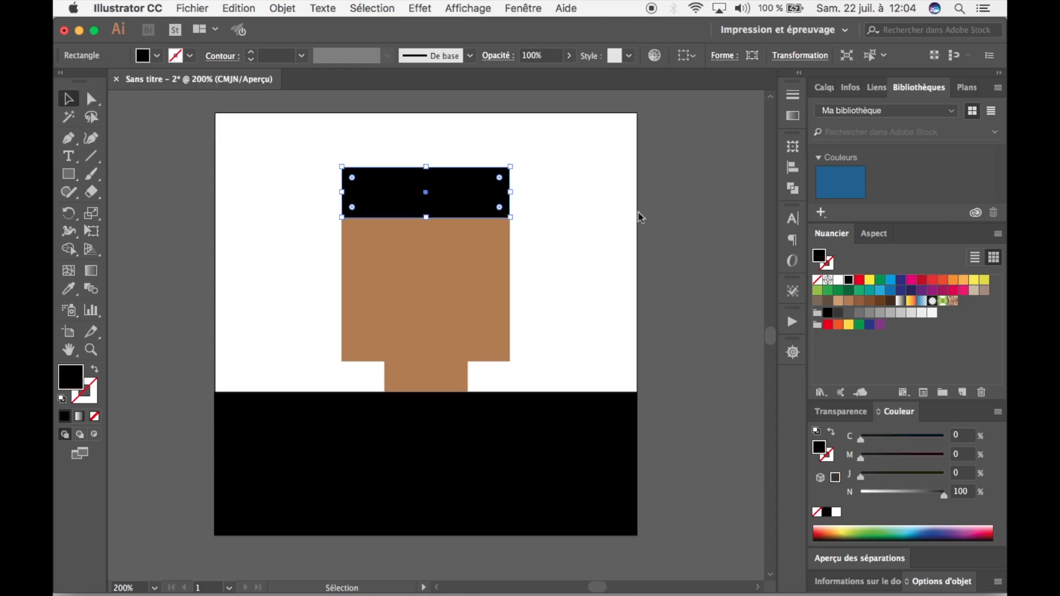
{"action": "left_click", "coordinate": [606, 227]}
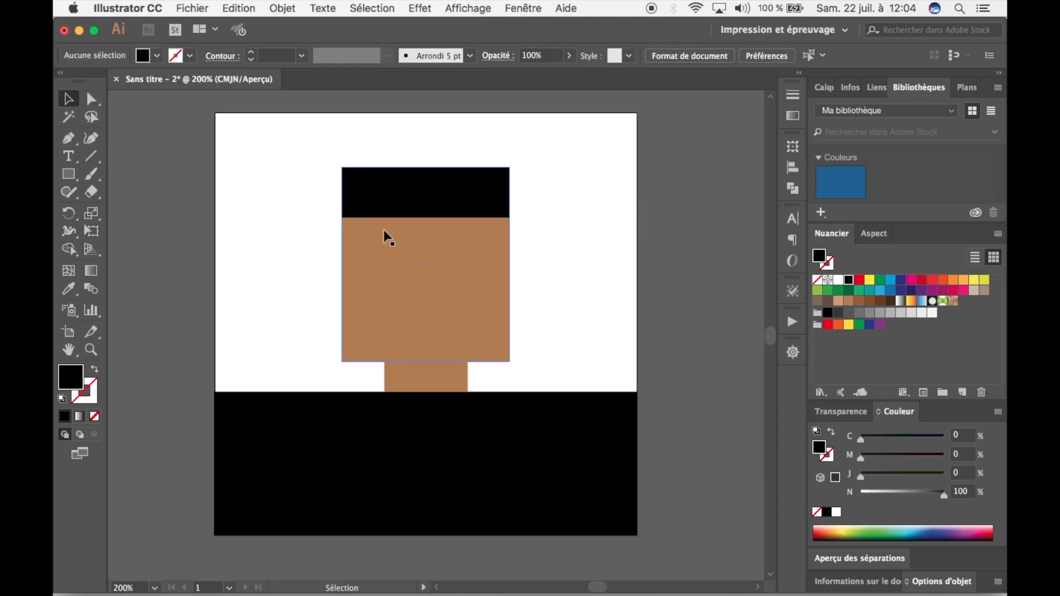
{"action": "left_click", "coordinate": [420, 217]}
{"action": "left_click_drag", "start_coordinate": [423, 217], "coordinate": [423, 222]}
{"action": "left_click", "coordinate": [531, 298]}
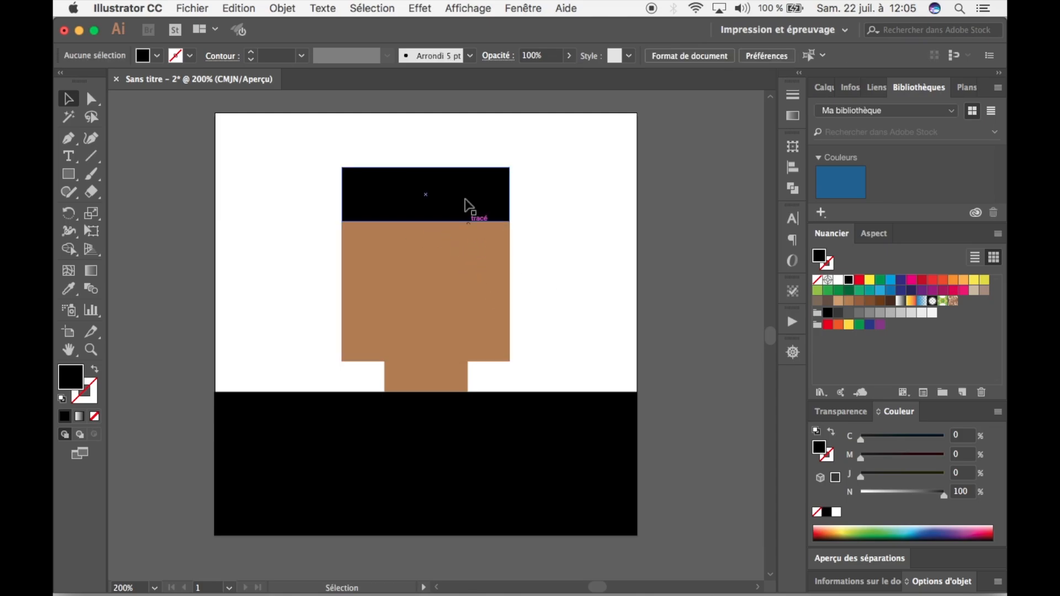
Duplicate the black hair band and reduce the copy to a narrow sideburn along the head's left edge, below the hair.
{"action": "left_click", "coordinate": [464, 193]}
{"action": "left_click_drag", "start_coordinate": [466, 193], "coordinate": [354, 248]}
{"action": "left_click", "coordinate": [627, 279]}
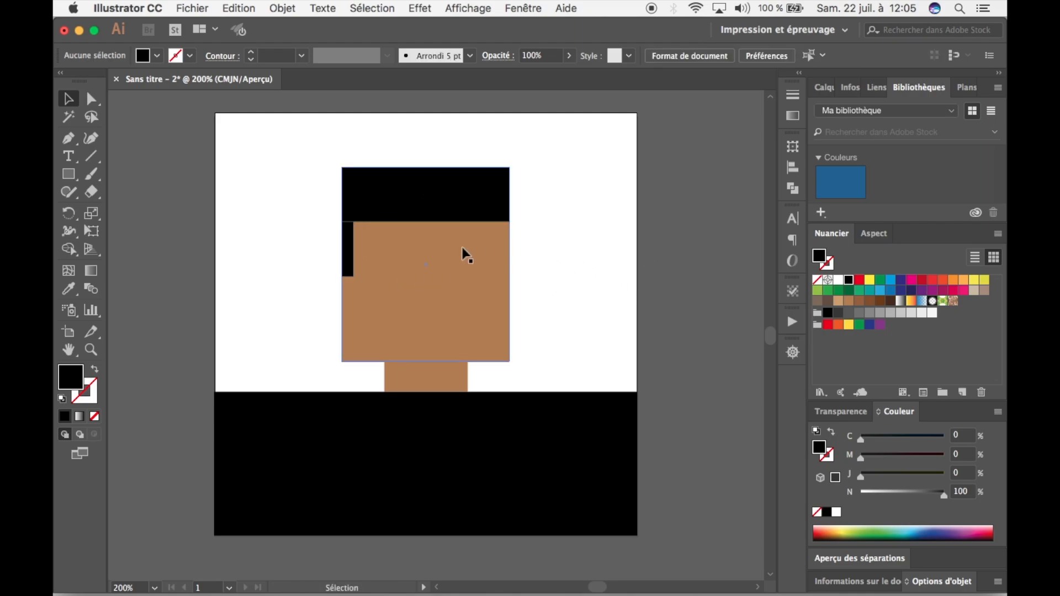
Nudge the left sideburn up so that it slightly overlaps the hair band.
{"action": "key", "text": "super+plus"}
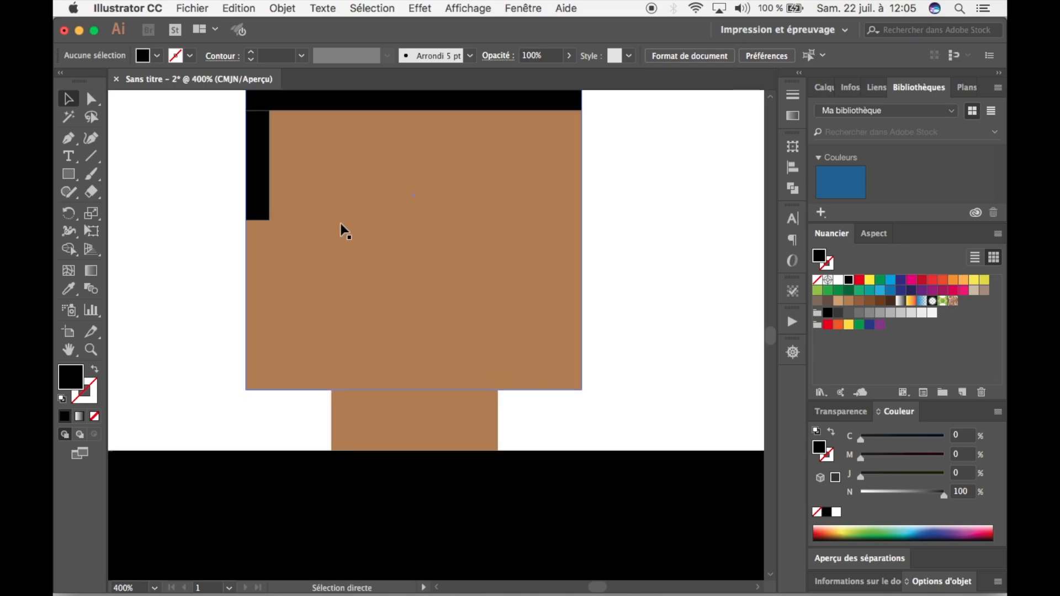
{"action": "left_click_drag", "start_coordinate": [335, 221], "coordinate": [340, 249]}
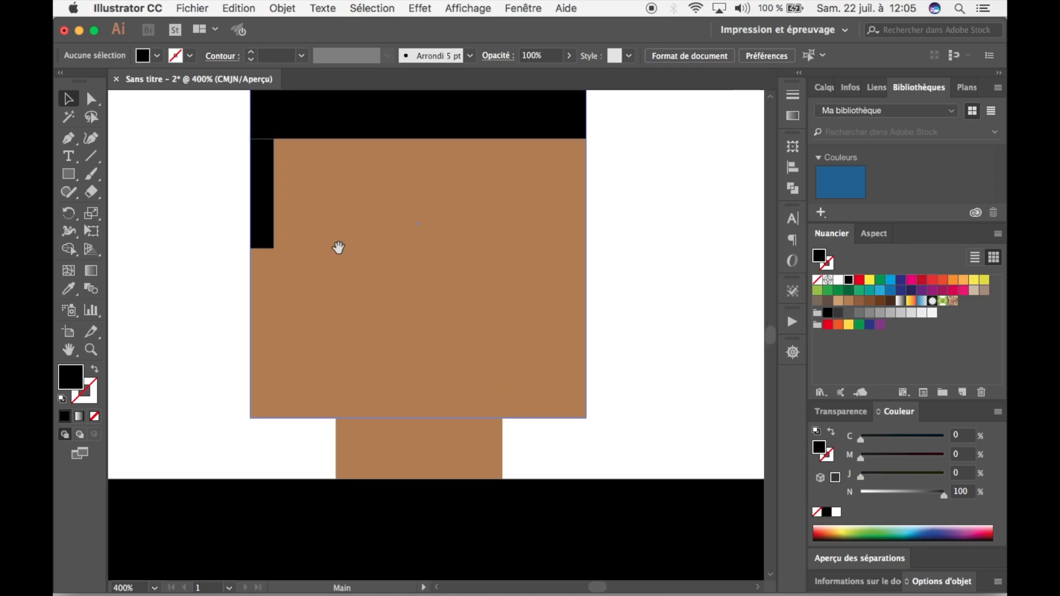
{"action": "left_click", "coordinate": [267, 202]}
{"action": "key", "text": "Up"}
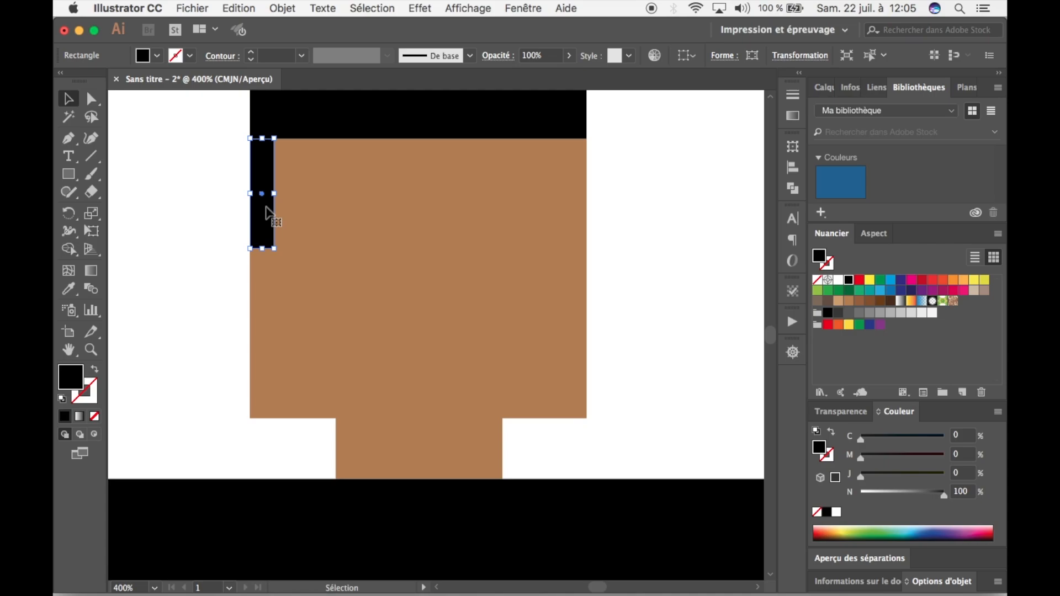
{"action": "left_click", "coordinate": [219, 224]}
{"action": "left_click", "coordinate": [260, 218]}
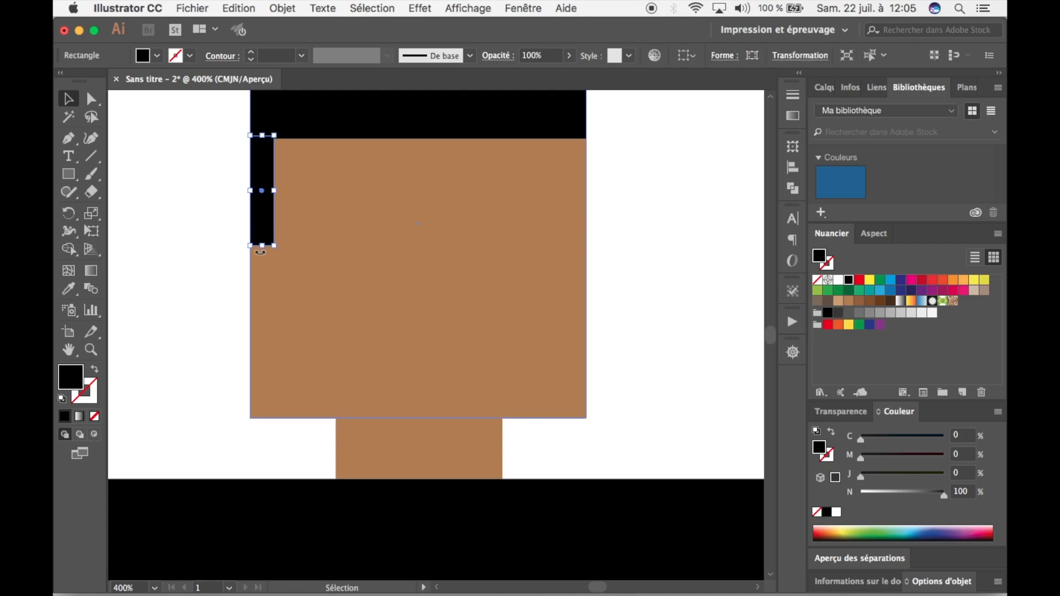
Lengthen the left sideburn slightly downward and place a copy of it at the same height along the head's right edge.
{"action": "left_click_drag", "start_coordinate": [262, 246], "coordinate": [574, 244]}
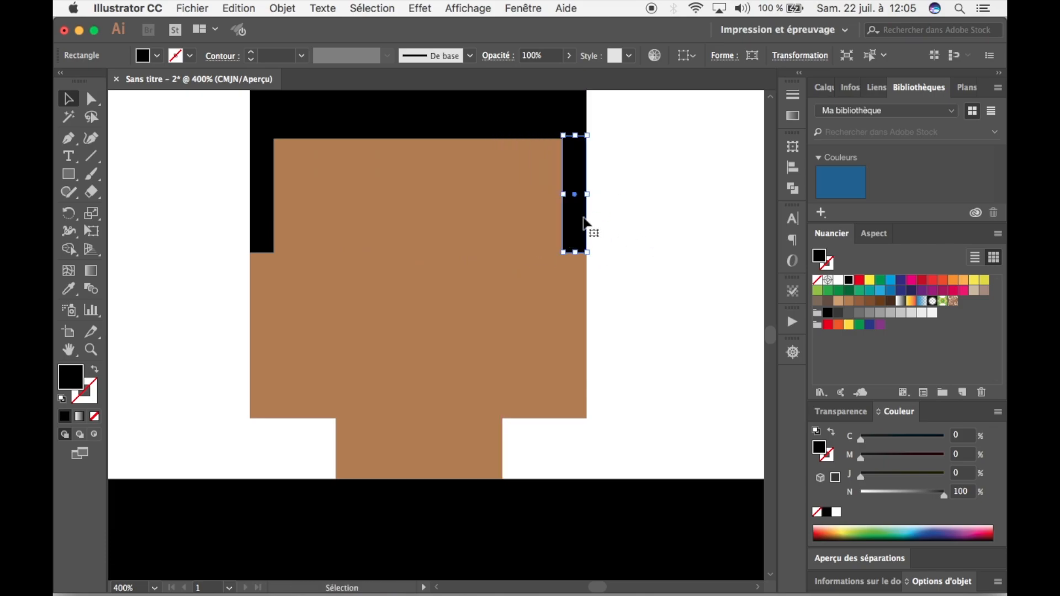
{"action": "left_click_drag", "start_coordinate": [599, 222], "coordinate": [581, 260]}
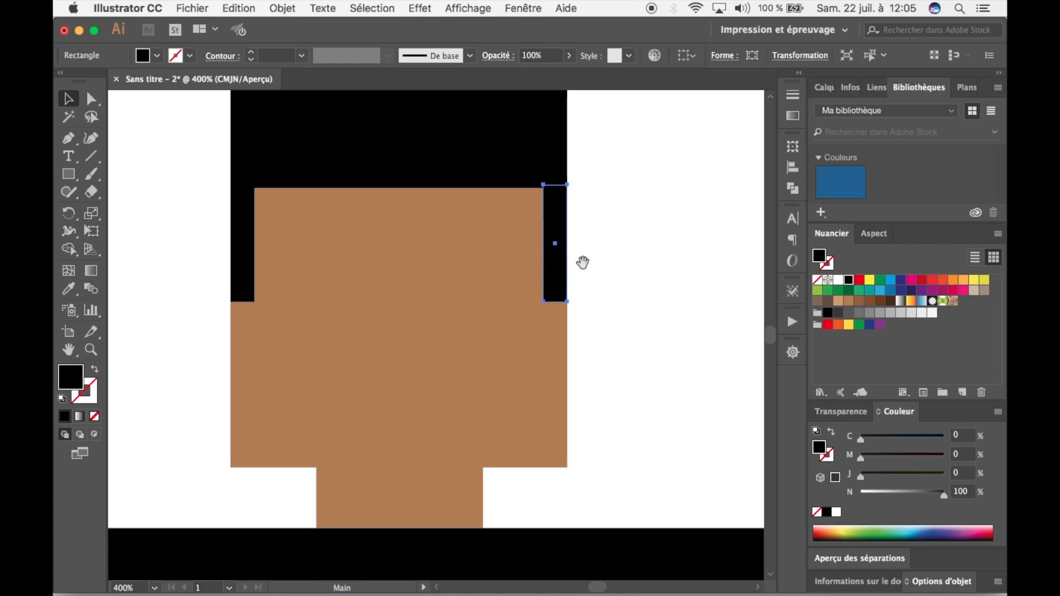
{"action": "left_click", "coordinate": [621, 240]}
{"action": "left_click", "coordinate": [555, 243]}
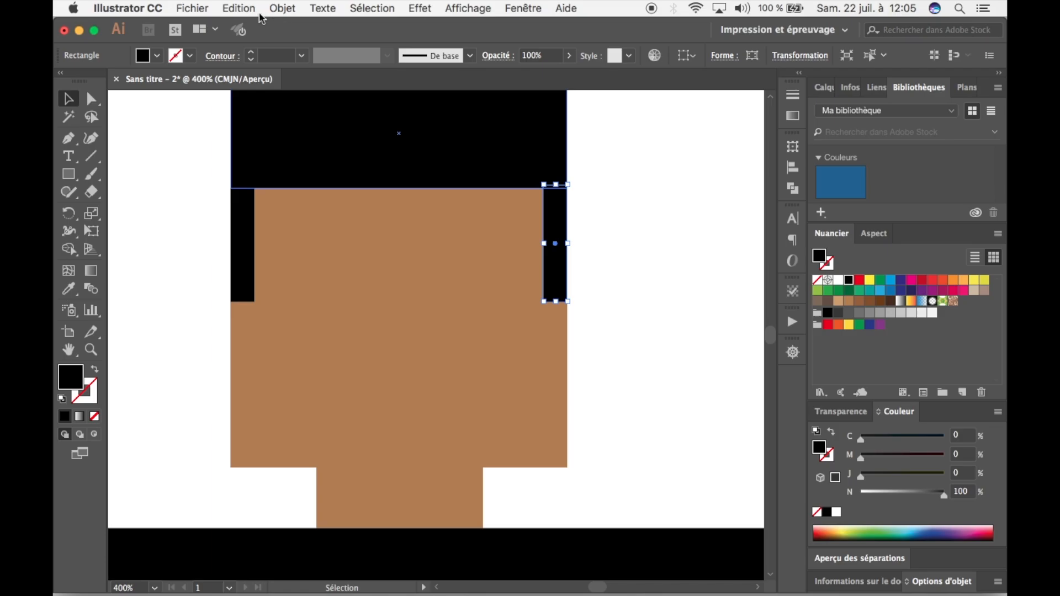
{"action": "left_click", "coordinate": [237, 7]}
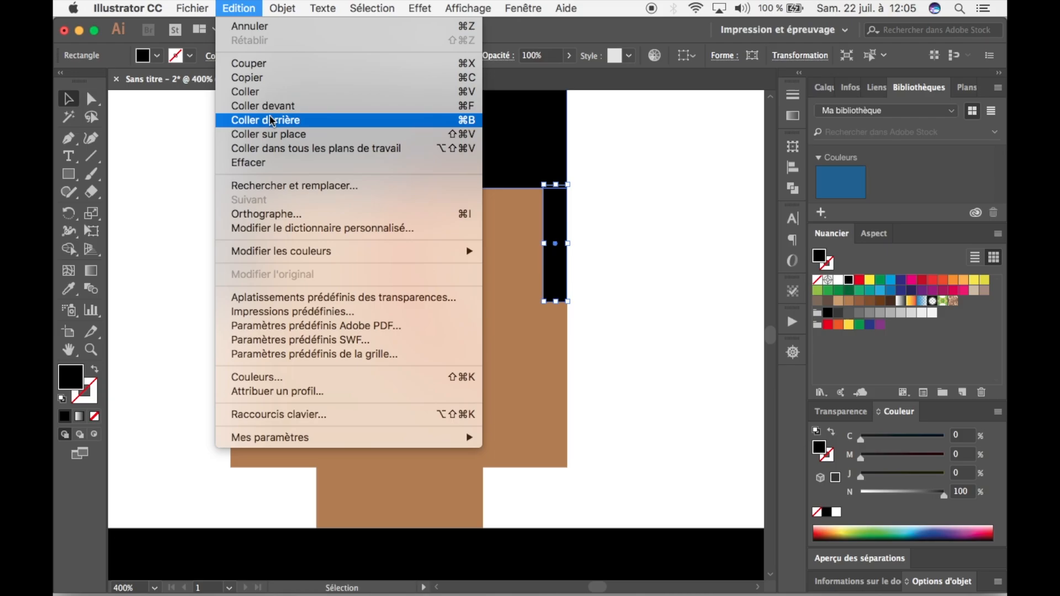
{"action": "left_click", "coordinate": [632, 206]}
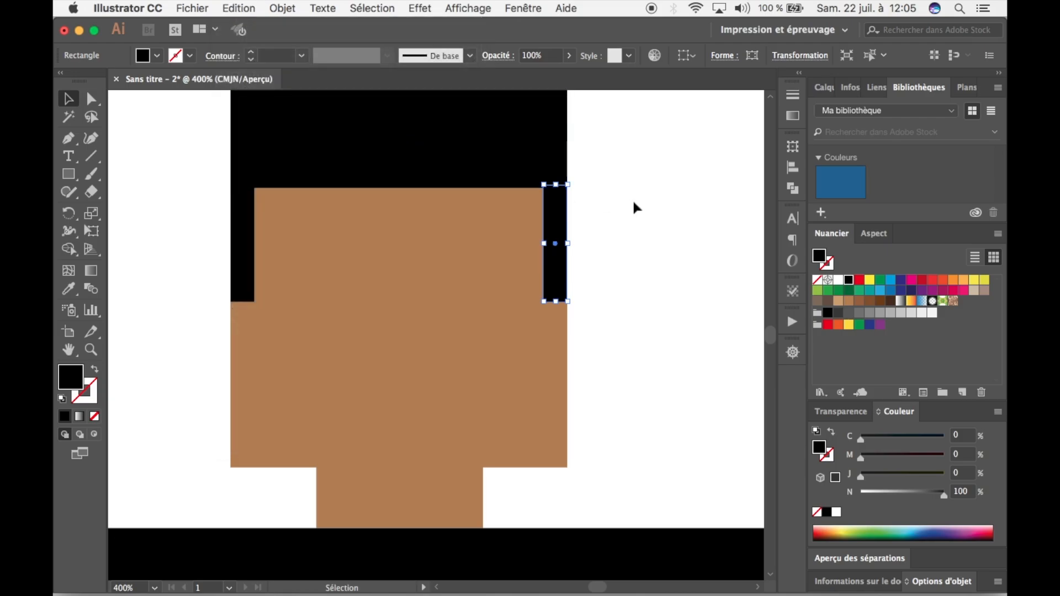
Select both sideburns together with the hair band and merge them into one shape with the Pathfinder Unite operation.
{"action": "key", "text": "space"}
{"action": "left_click_drag", "start_coordinate": [610, 198], "coordinate": [625, 271]}
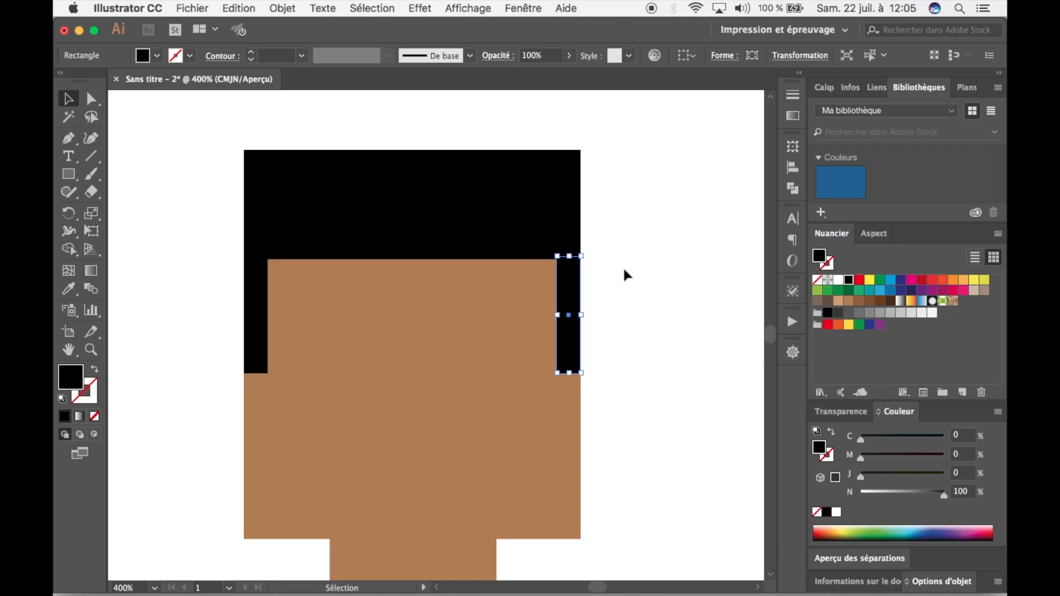
{"action": "left_click", "coordinate": [623, 267]}
{"action": "left_click", "coordinate": [578, 309]}
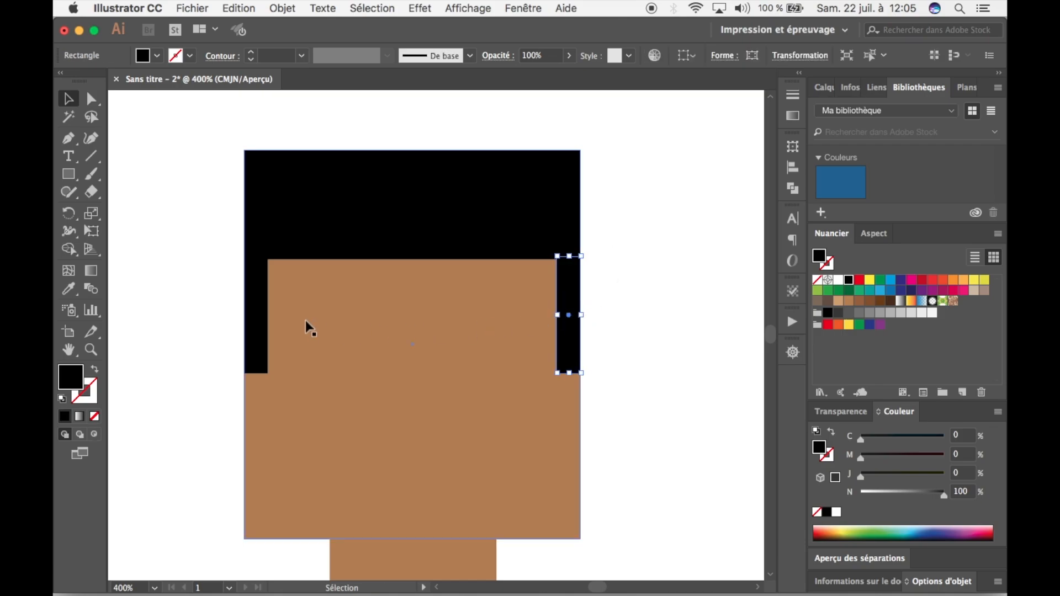
{"action": "left_click", "coordinate": [260, 321], "text": "shift"}
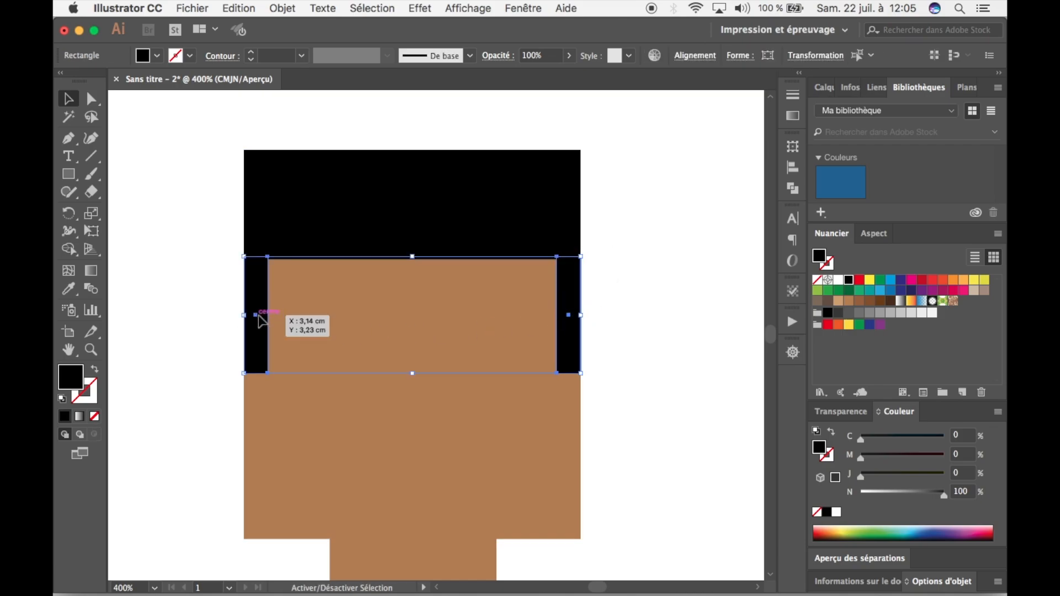
{"action": "left_click", "coordinate": [334, 208], "text": "shift"}
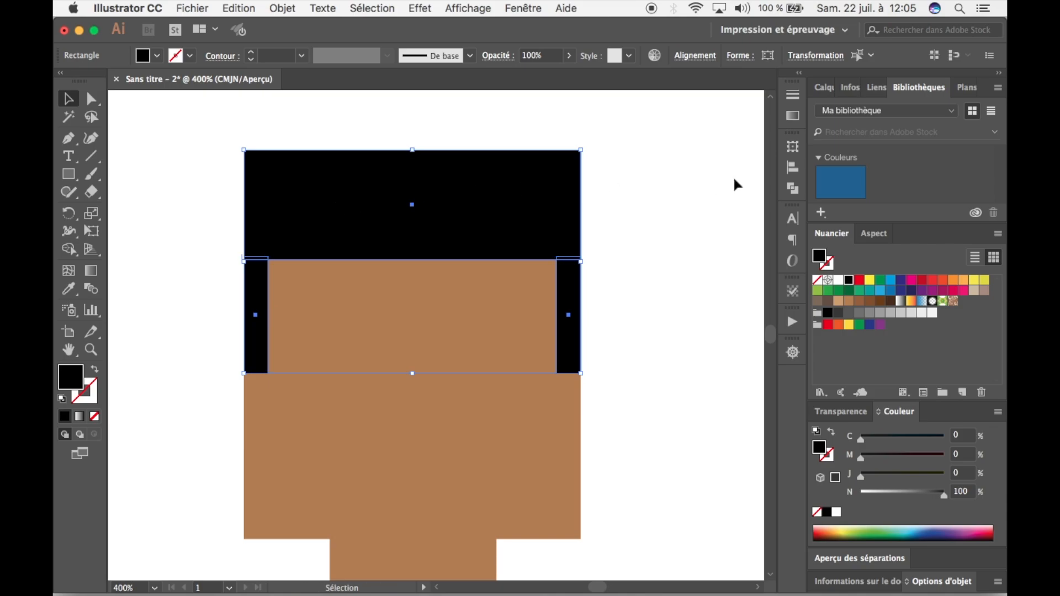
{"action": "left_click", "coordinate": [792, 188]}
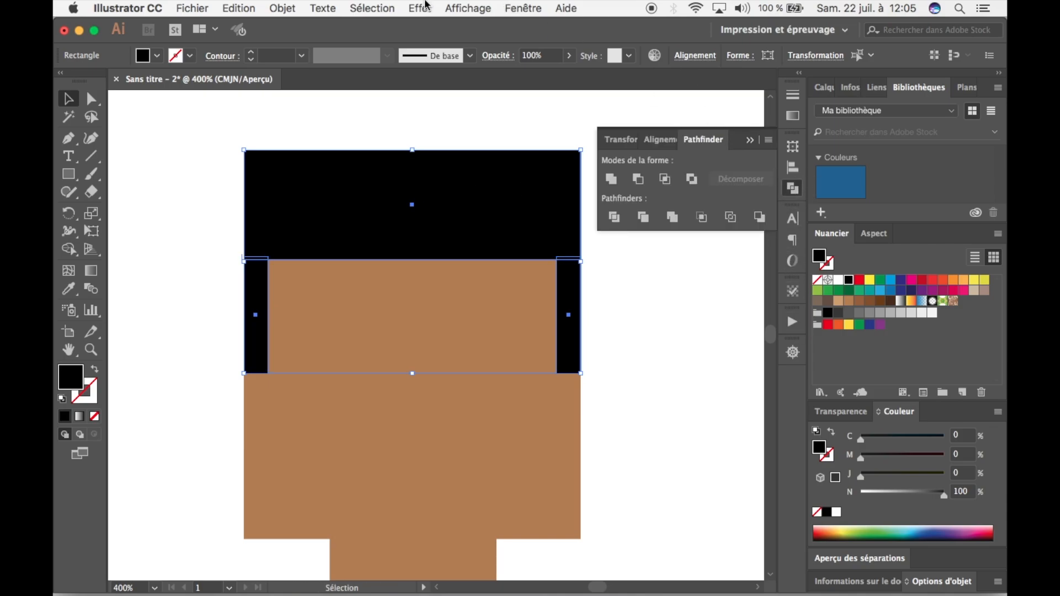
{"action": "left_click", "coordinate": [536, 9]}
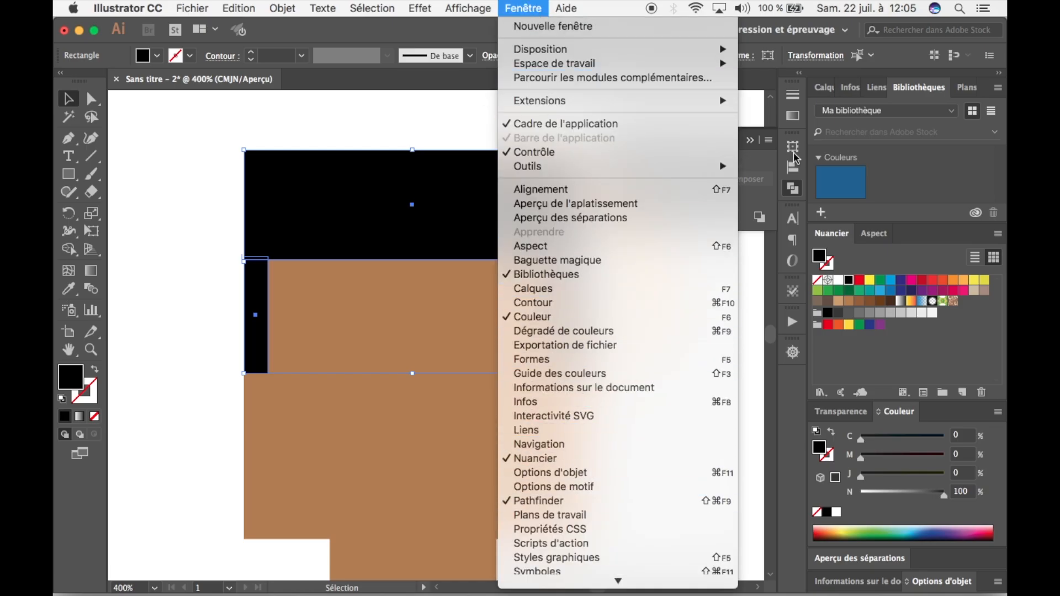
{"action": "left_click", "coordinate": [792, 191]}
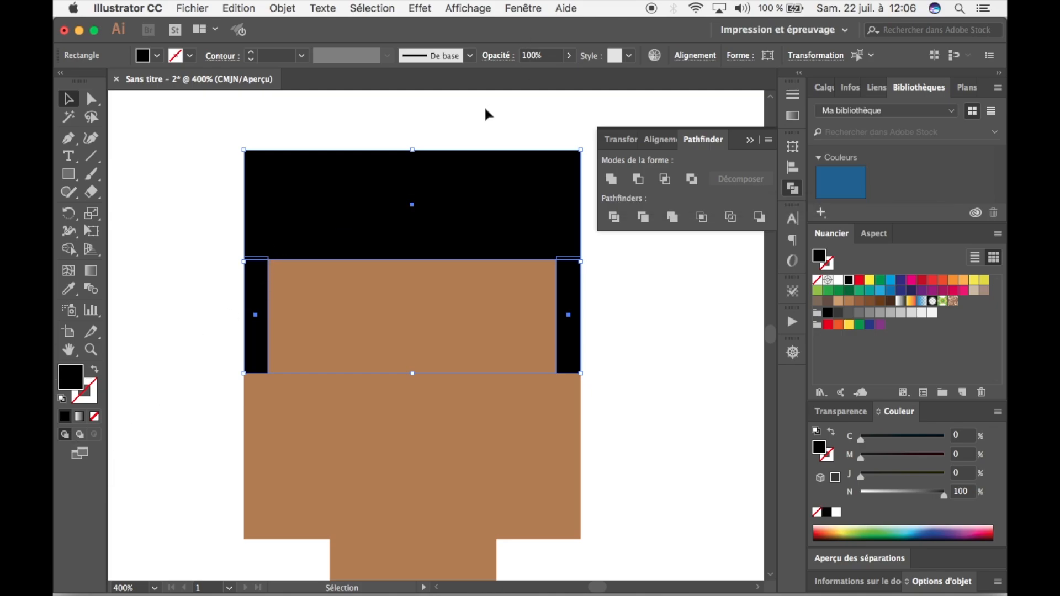
{"action": "left_click", "coordinate": [610, 175]}
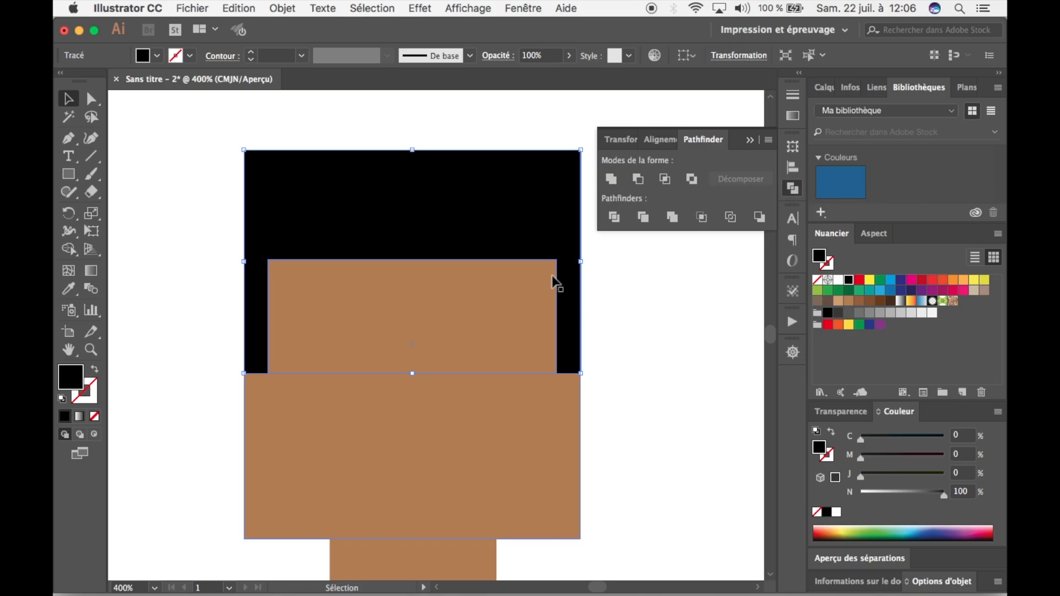
Try moving the merged hair shape to the left off the head, and undo the move.
{"action": "left_click_drag", "start_coordinate": [539, 227], "coordinate": [443, 224]}
{"action": "key", "text": "super+z"}
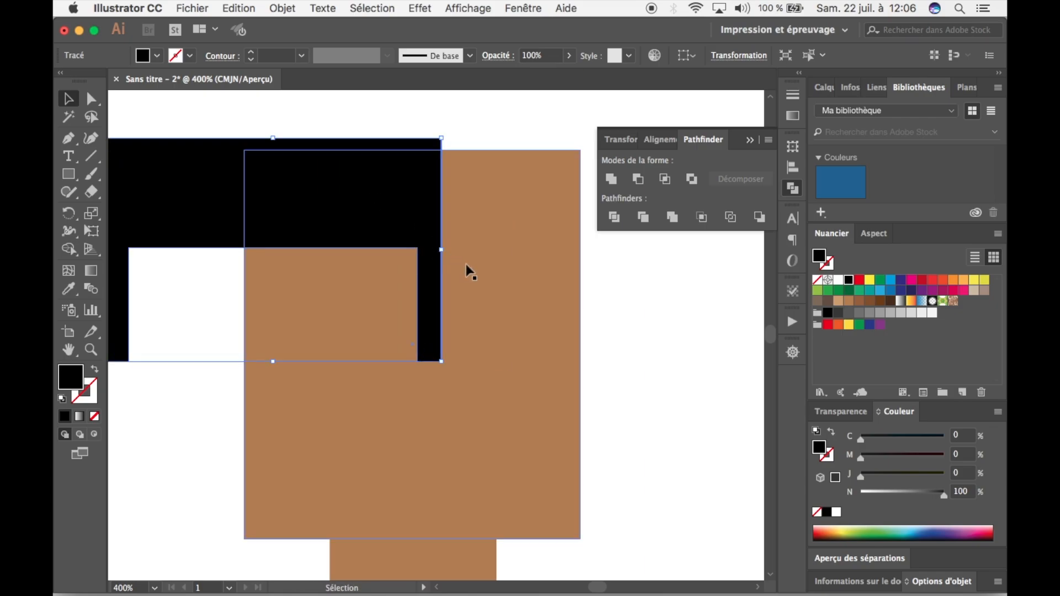
{"action": "key", "text": "super+z"}
{"action": "key", "text": "super+z"}
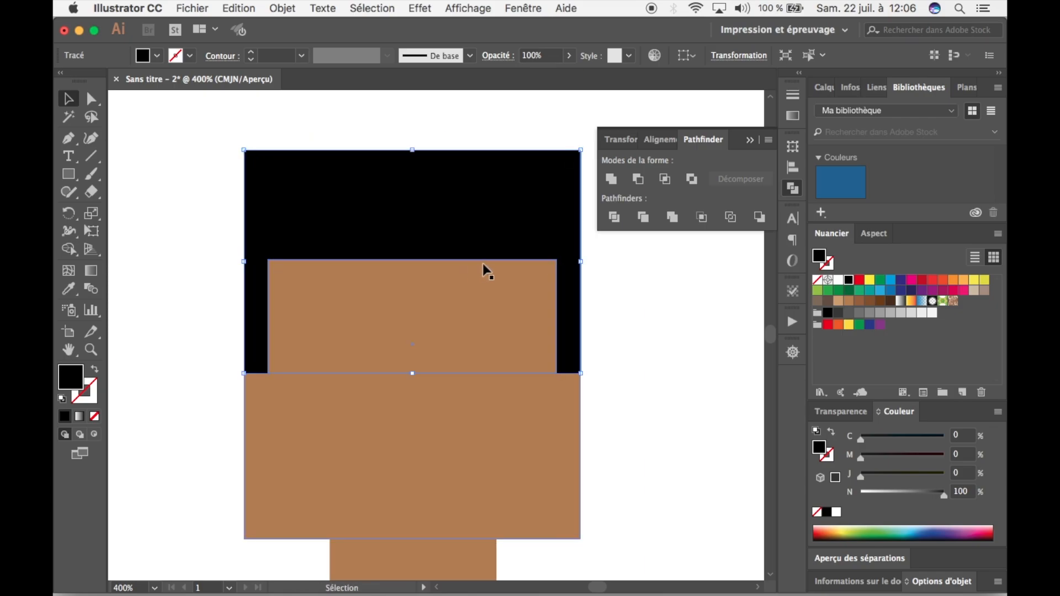
Fill the merged hair shape with the linear gradient preset "Orange, Jaune".
{"action": "left_click", "coordinate": [622, 305]}
{"action": "left_click", "coordinate": [507, 199]}
{"action": "left_click", "coordinate": [792, 120]}
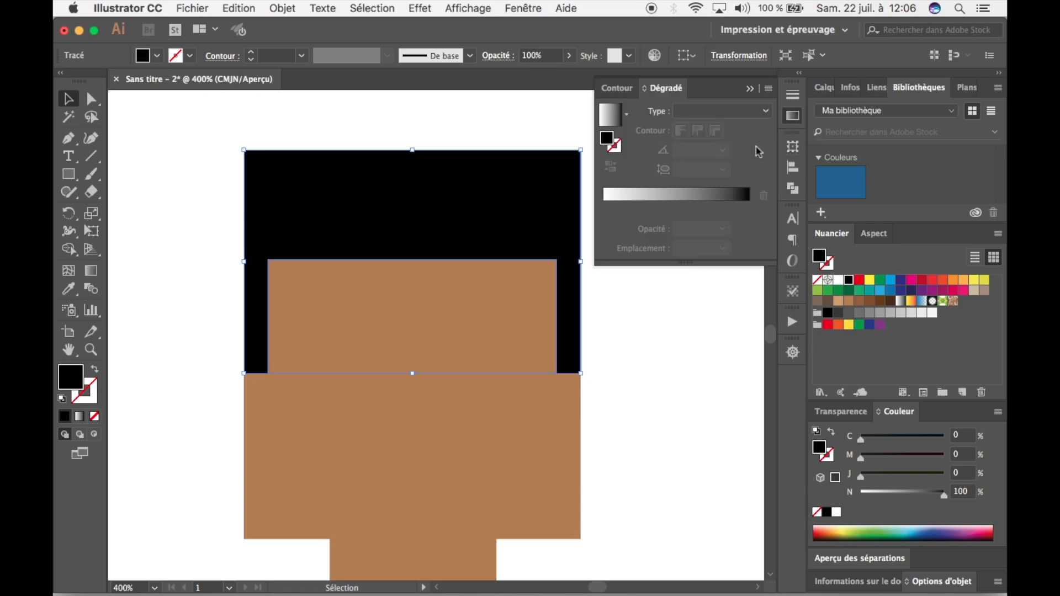
{"action": "left_click", "coordinate": [627, 114]}
{"action": "left_click", "coordinate": [540, 166]}
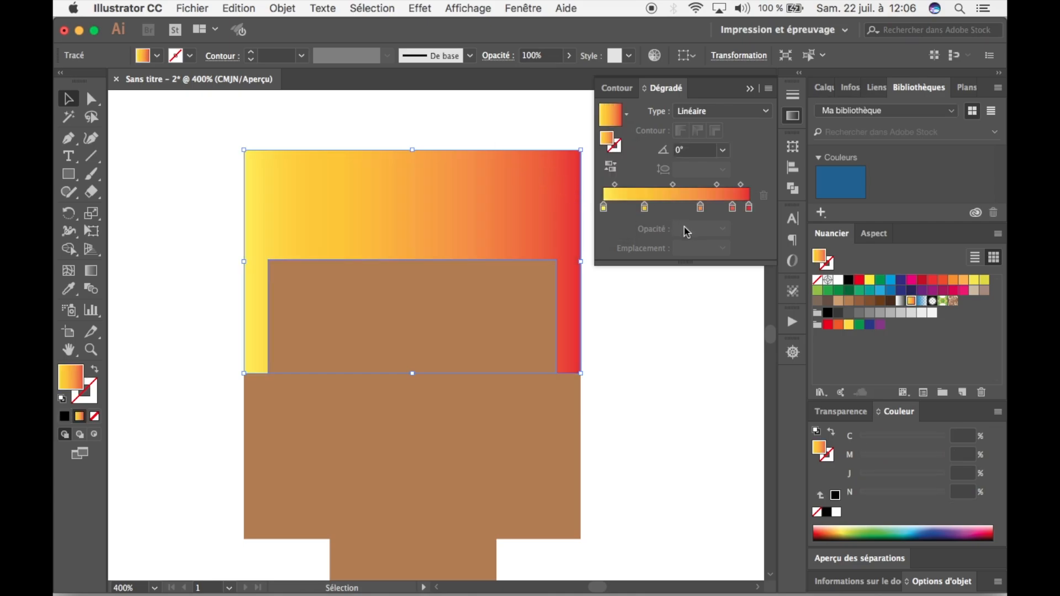
{"action": "left_click", "coordinate": [627, 115]}
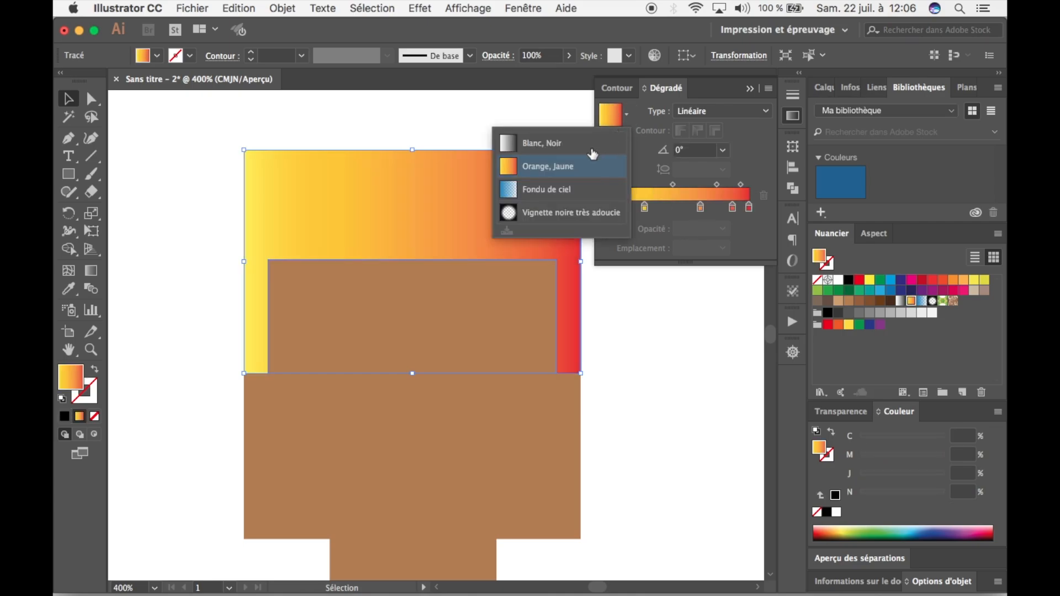
{"action": "left_click", "coordinate": [626, 115]}
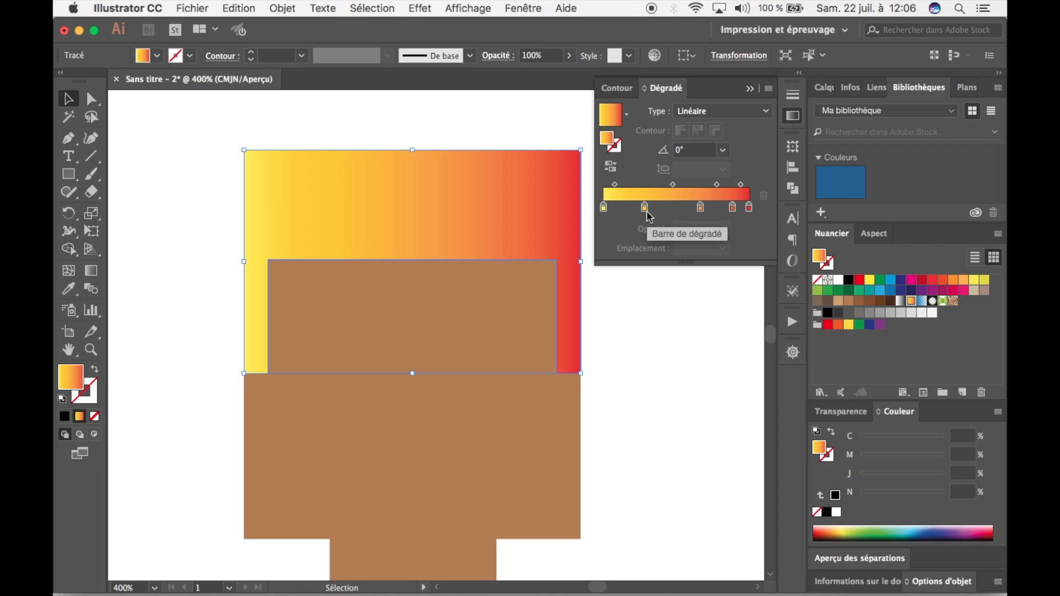
Remove the three intermediate colour stops from the hair gradient and set the midpoint between the yellow and red stops to 50%.
{"action": "left_click_drag", "start_coordinate": [645, 209], "coordinate": [641, 241]}
{"action": "left_click_drag", "start_coordinate": [700, 209], "coordinate": [683, 240]}
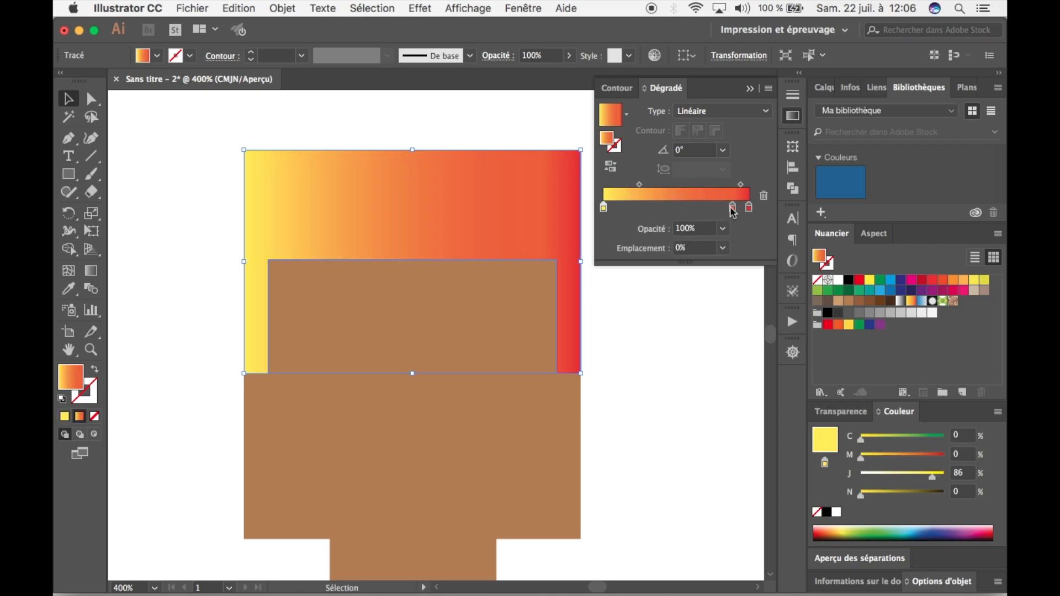
{"action": "left_click_drag", "start_coordinate": [733, 208], "coordinate": [719, 235]}
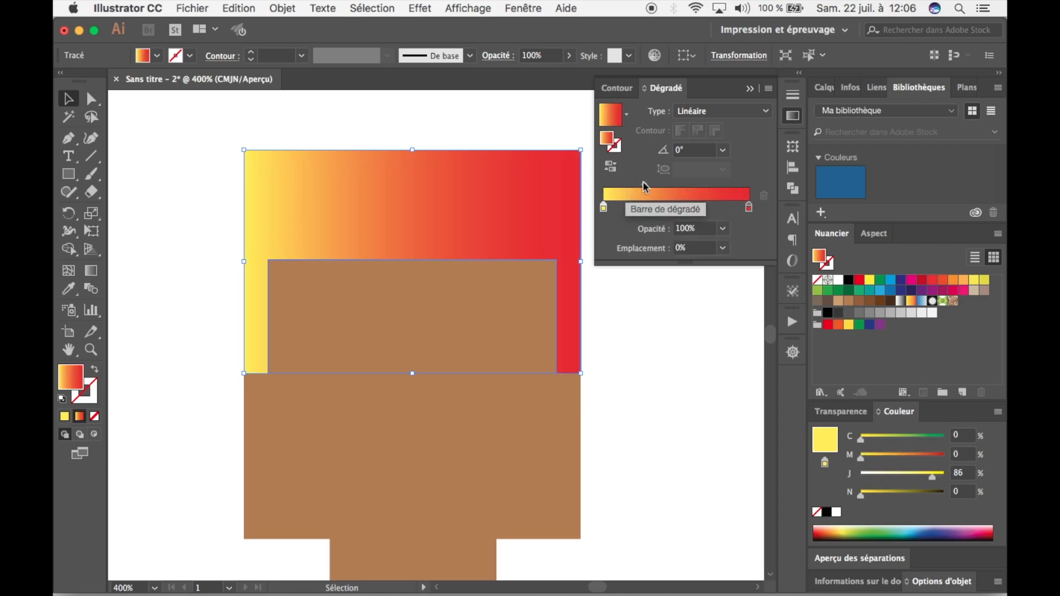
{"action": "left_click_drag", "start_coordinate": [675, 183], "coordinate": [671, 184]}
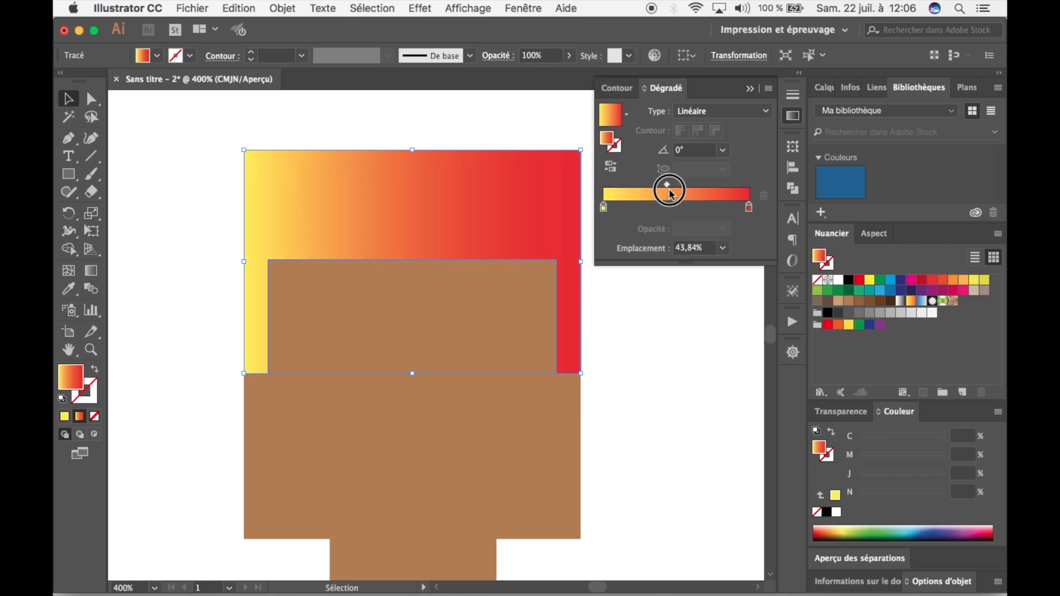
{"action": "left_click", "coordinate": [694, 248]}
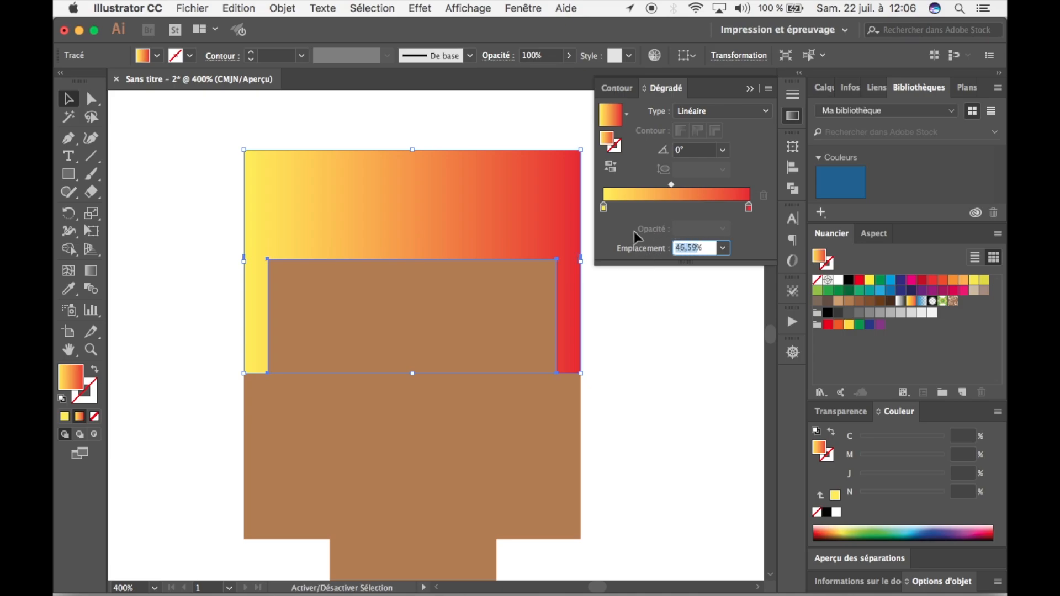
{"action": "type", "text": "50"}
{"action": "key", "text": "Return"}
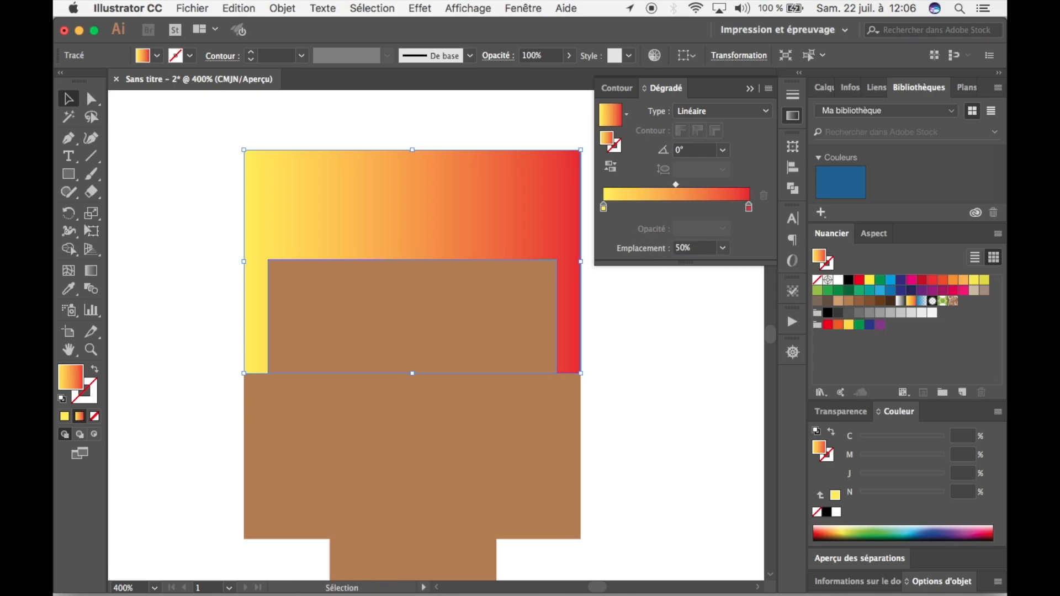
Keep the hair gradient type as Linéaire and set its angle to 90°.
{"action": "left_click", "coordinate": [746, 113]}
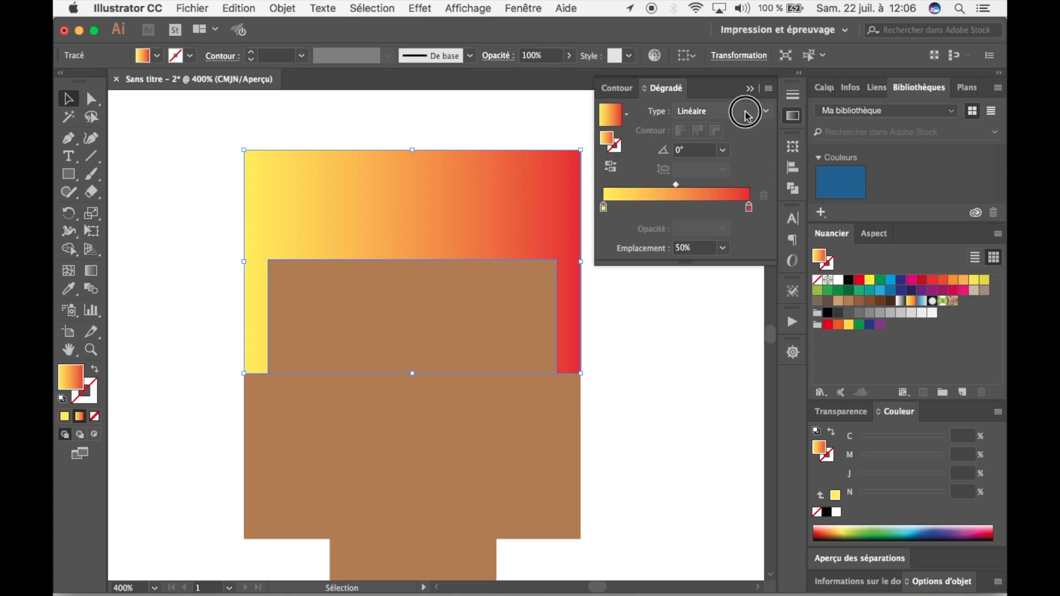
{"action": "left_click", "coordinate": [740, 122]}
{"action": "left_click", "coordinate": [723, 150]}
{"action": "left_click", "coordinate": [743, 236]}
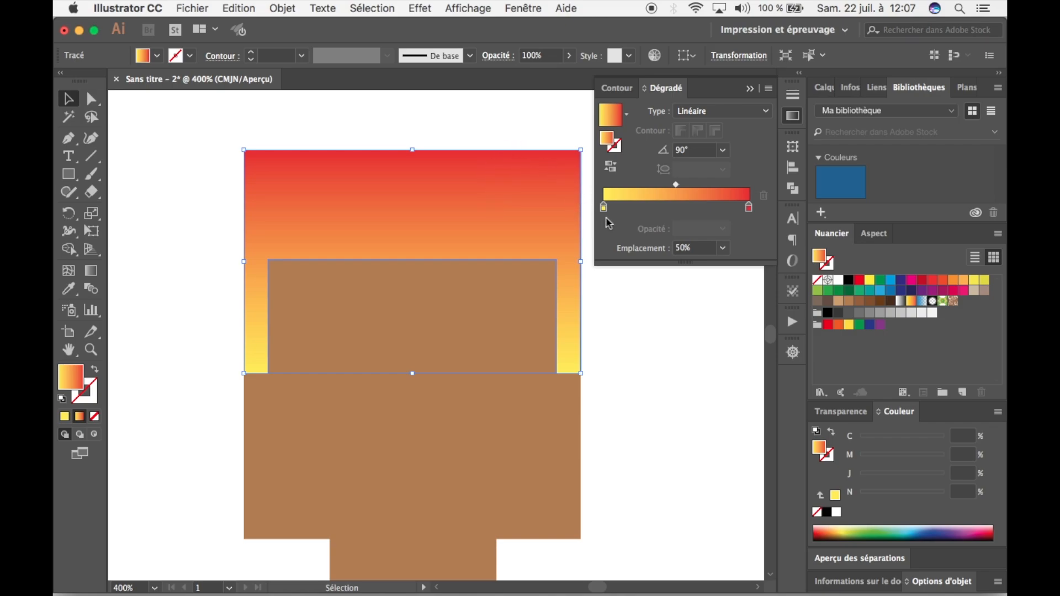
Recolour the hair gradient's end stops, the red one to Noir and the yellow one to the skin brown C=30 M=50 J=75 N=10.
{"action": "left_click", "coordinate": [748, 209]}
{"action": "double_click", "coordinate": [748, 208]}
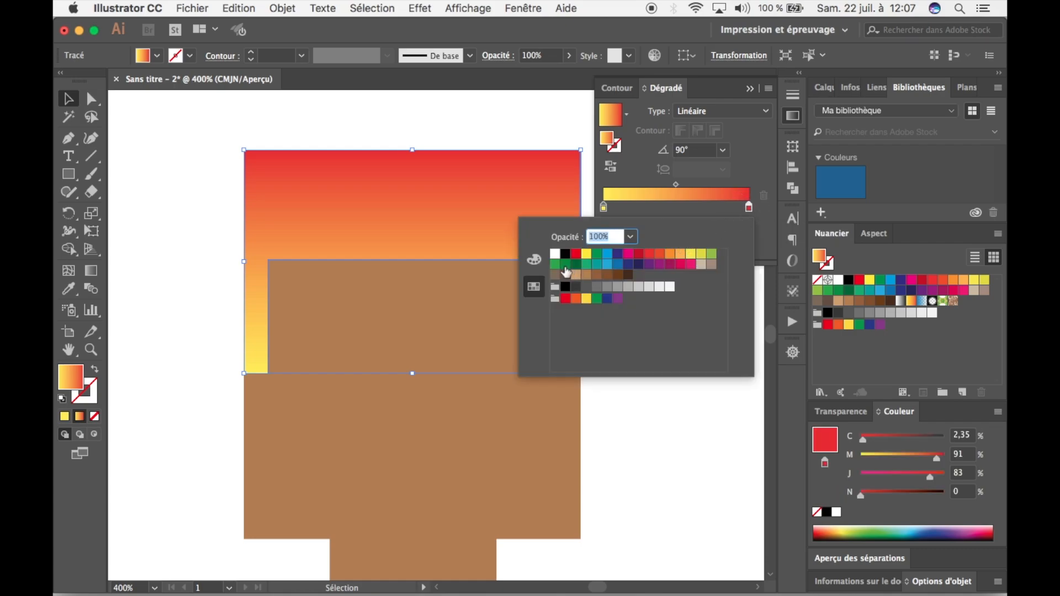
{"action": "left_click", "coordinate": [565, 255]}
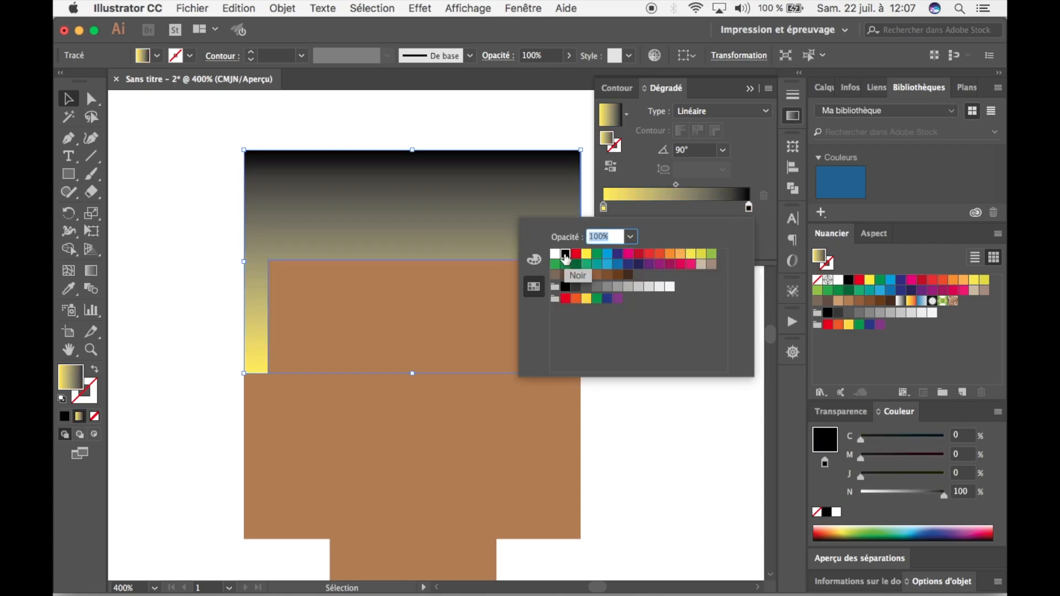
{"action": "left_click", "coordinate": [763, 227]}
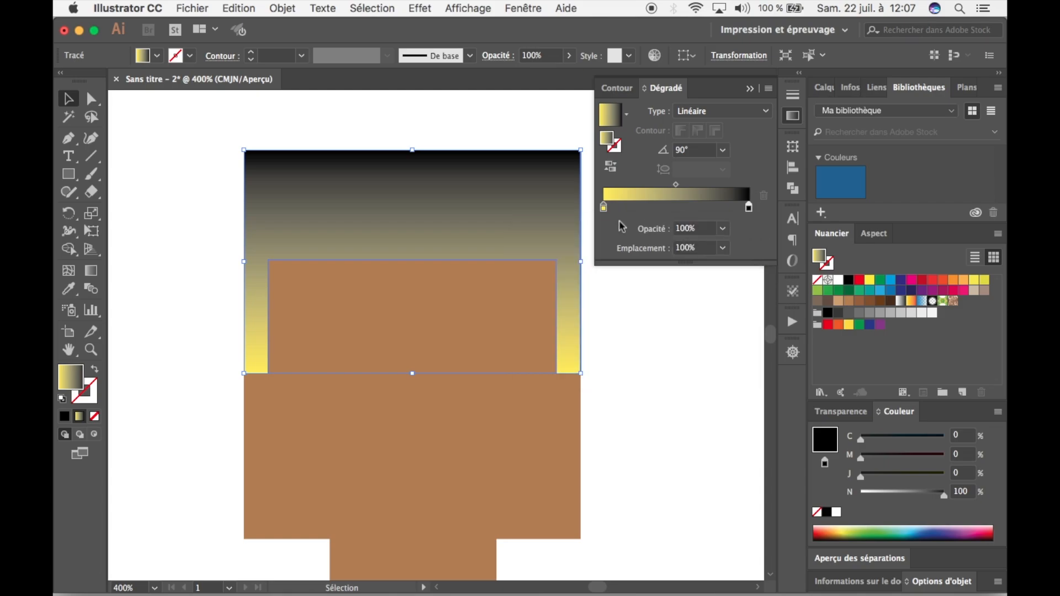
{"action": "double_click", "coordinate": [604, 208]}
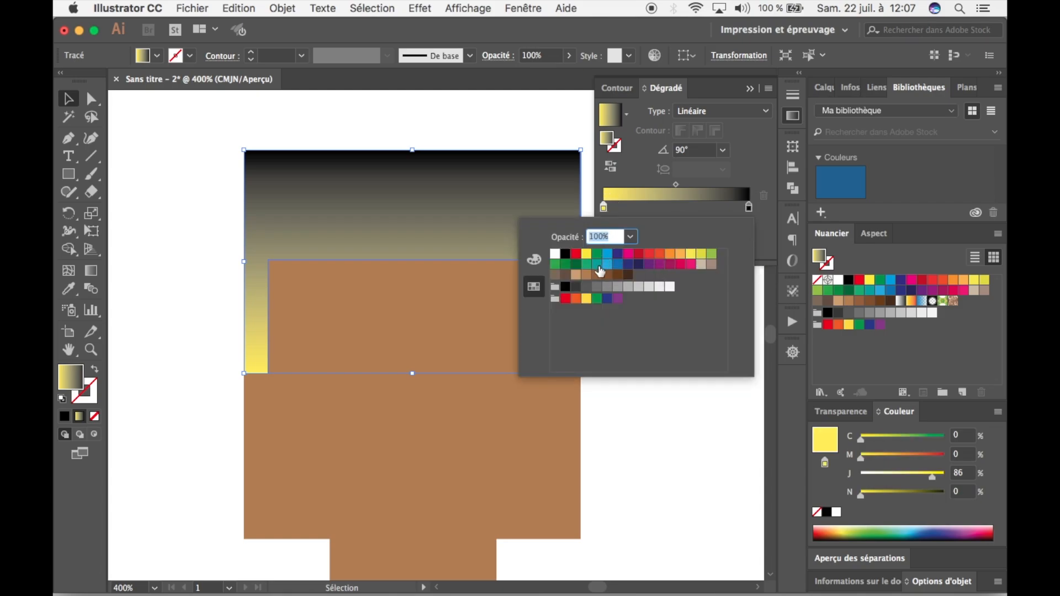
{"action": "left_click", "coordinate": [597, 276]}
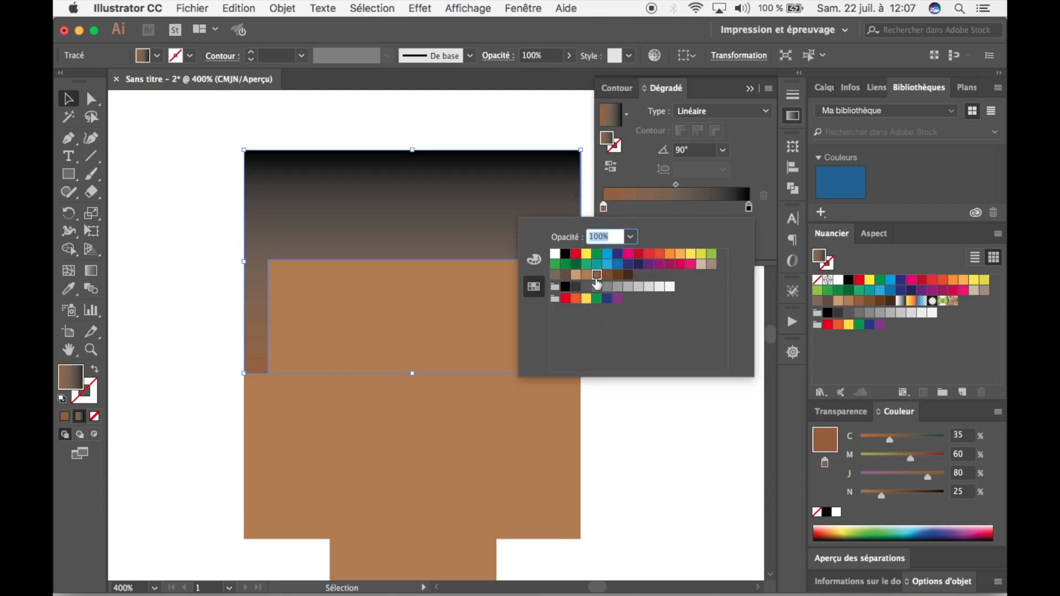
{"action": "left_click", "coordinate": [586, 275]}
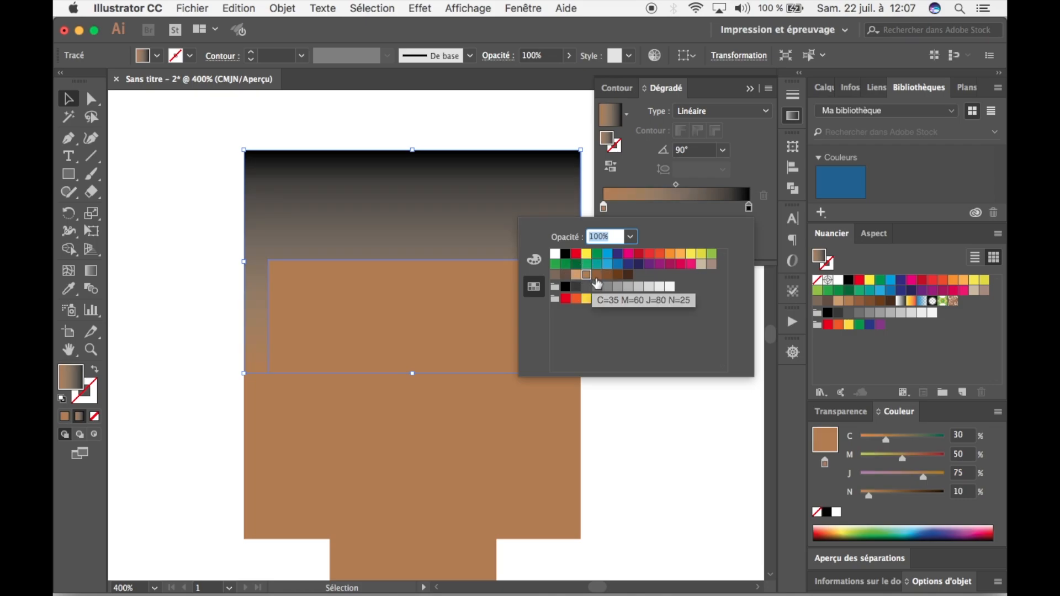
{"action": "left_click", "coordinate": [762, 242]}
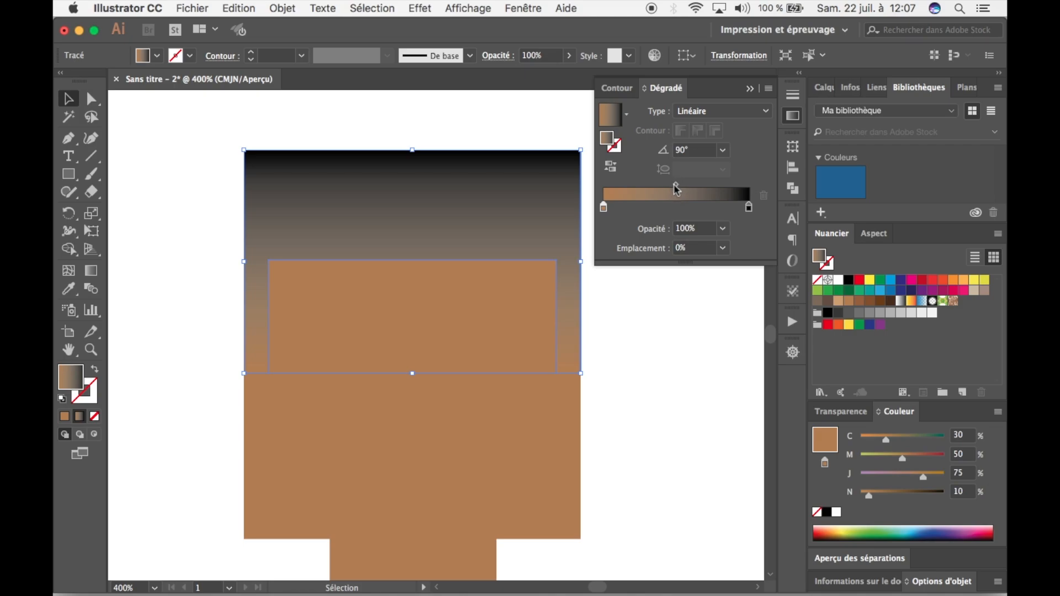
Shift the hair gradient's midpoint towards the brown stop, to a location of about 18,18%, and deselect the hair.
{"action": "left_click_drag", "start_coordinate": [679, 189], "coordinate": [630, 194]}
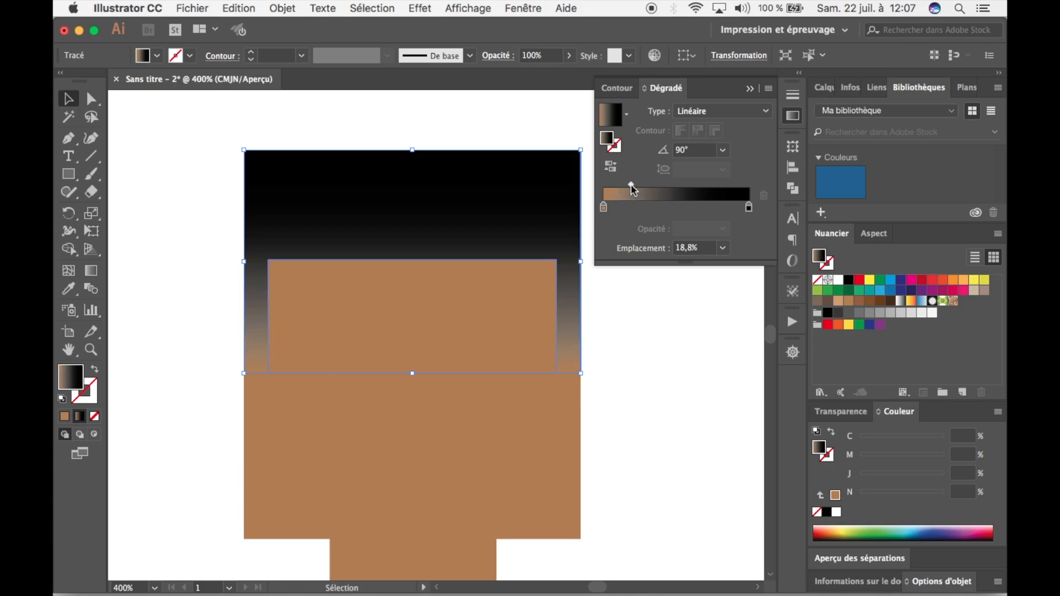
{"action": "key", "text": "super+z"}
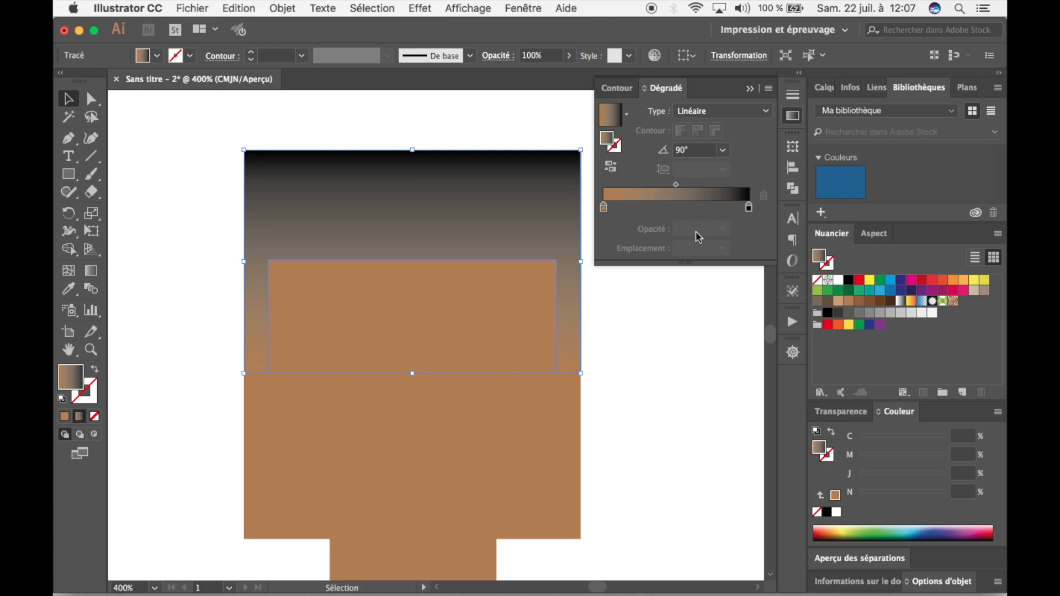
{"action": "left_click", "coordinate": [676, 187]}
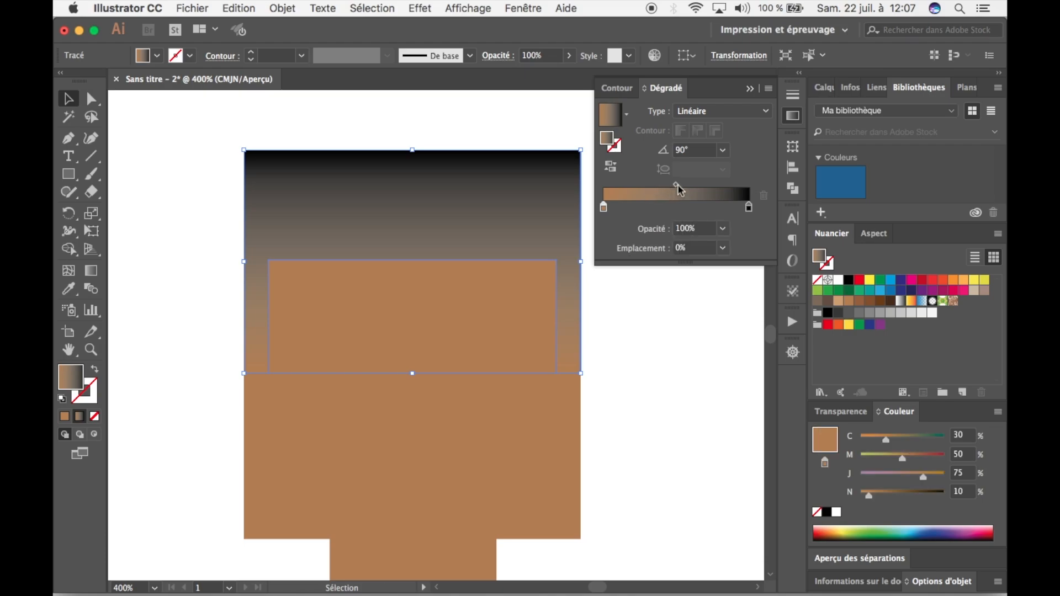
{"action": "left_click_drag", "start_coordinate": [677, 185], "coordinate": [629, 185]}
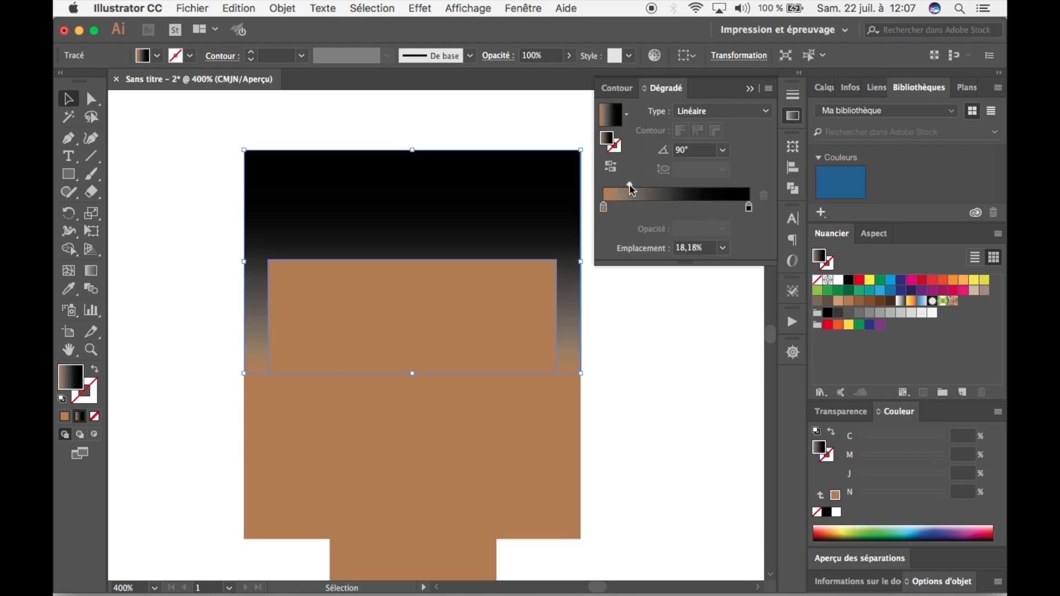
{"action": "left_click", "coordinate": [398, 115]}
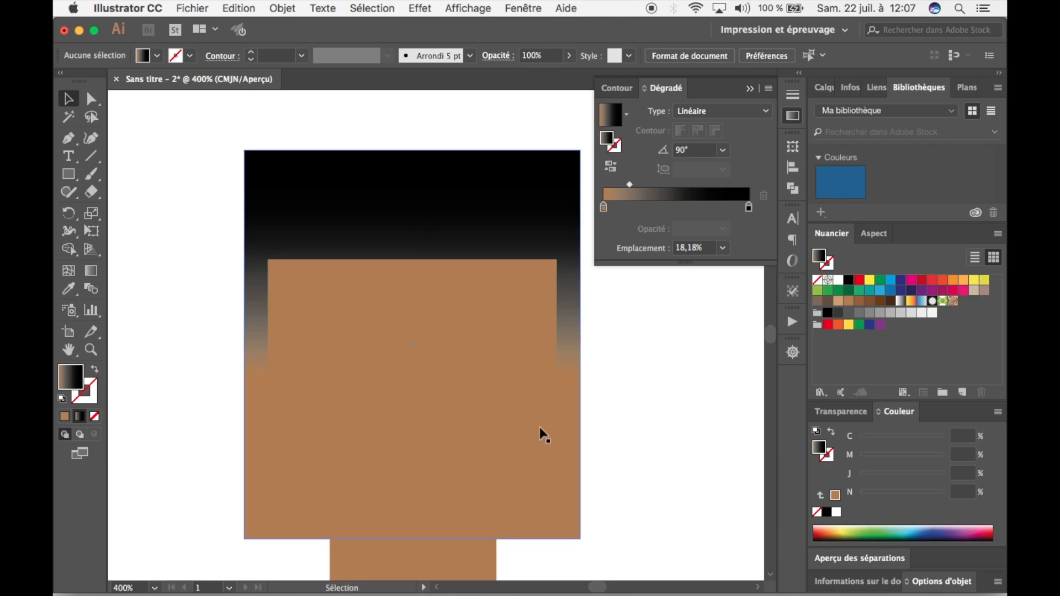
{"action": "left_click", "coordinate": [564, 313]}
{"action": "left_click", "coordinate": [644, 376]}
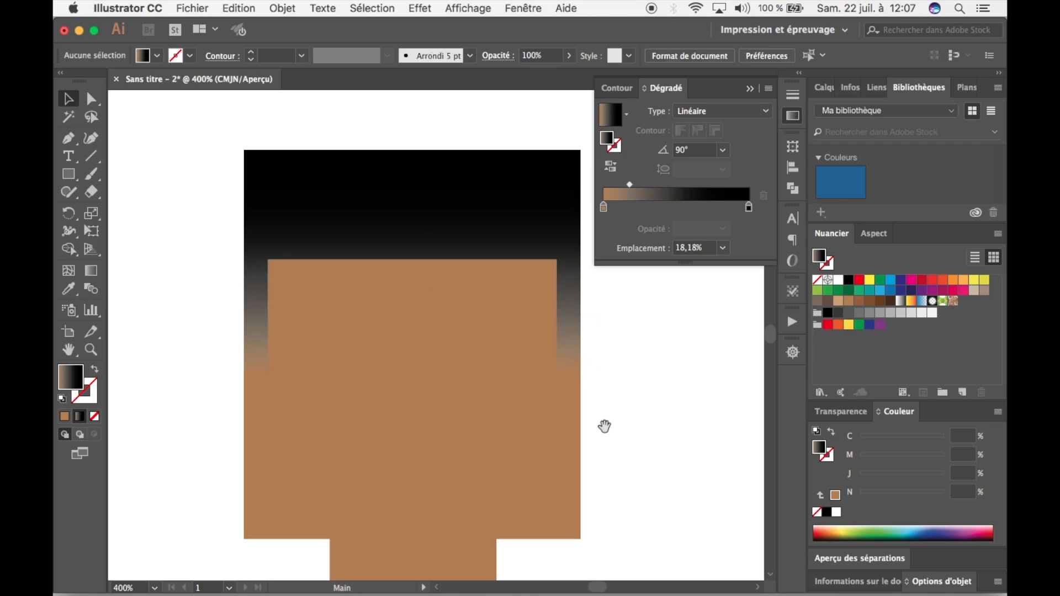
Round the hair shape's two upper outer corners together to a radius of about 1,26 cm.
{"action": "key", "text": "super+minus"}
{"action": "key", "text": "super+minus"}
{"action": "key", "text": "super+minus"}
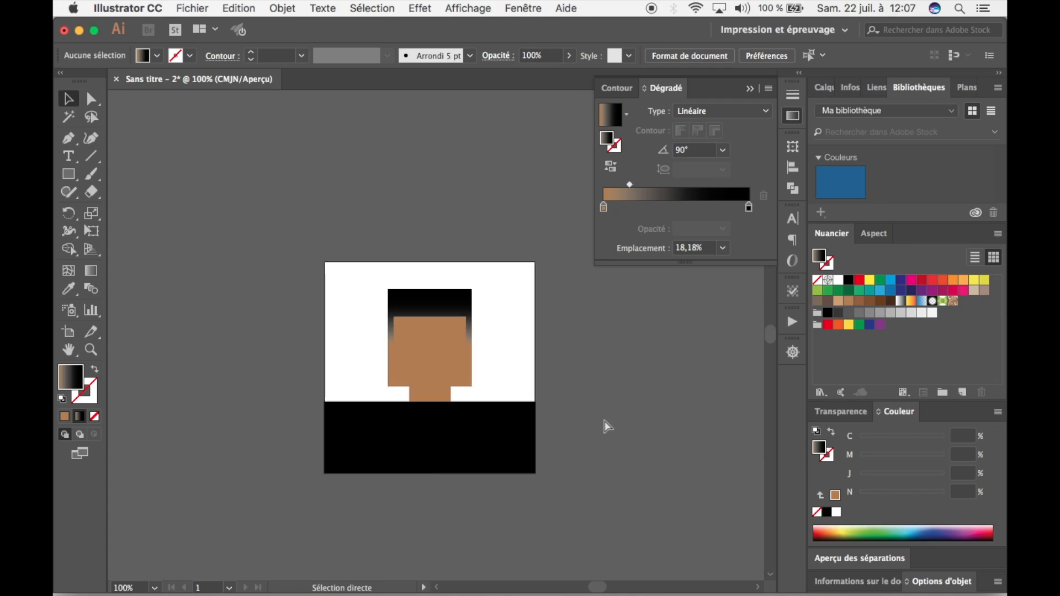
{"action": "key", "text": "super+plus"}
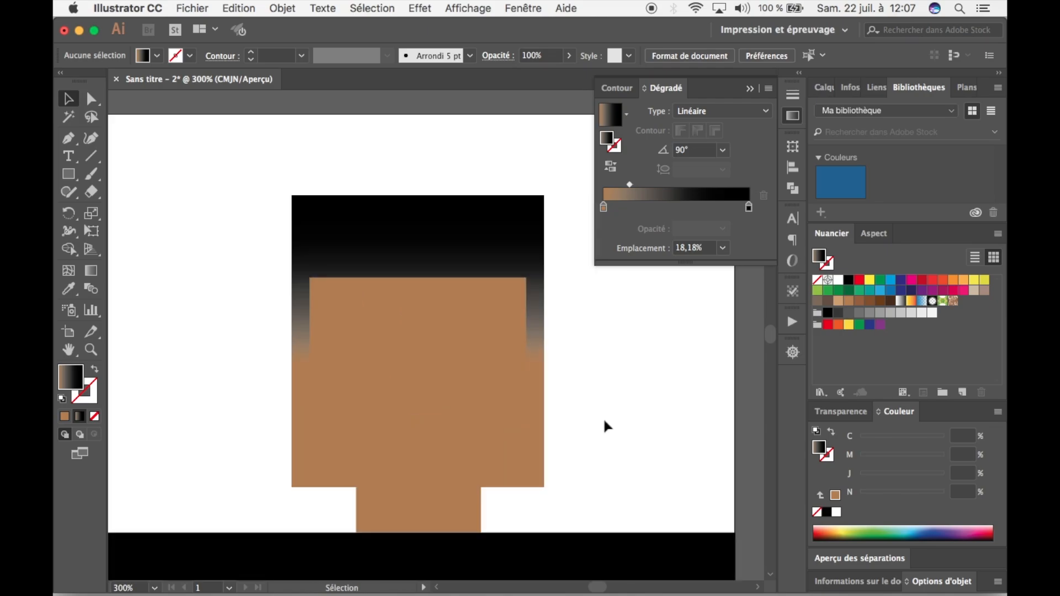
{"action": "left_click", "coordinate": [519, 259]}
{"action": "left_click", "coordinate": [295, 160]}
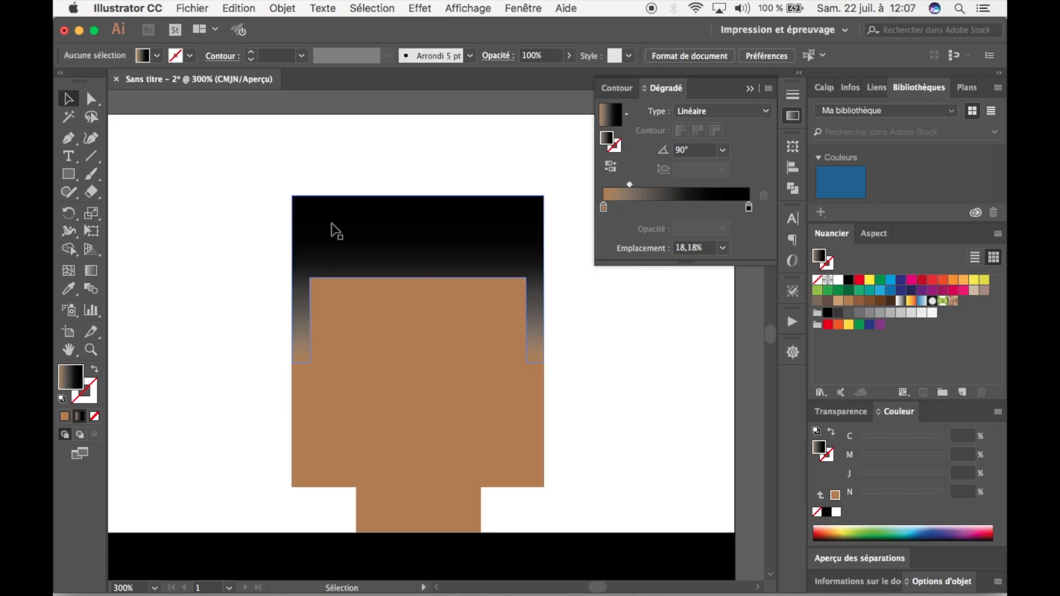
{"action": "left_click", "coordinate": [93, 102]}
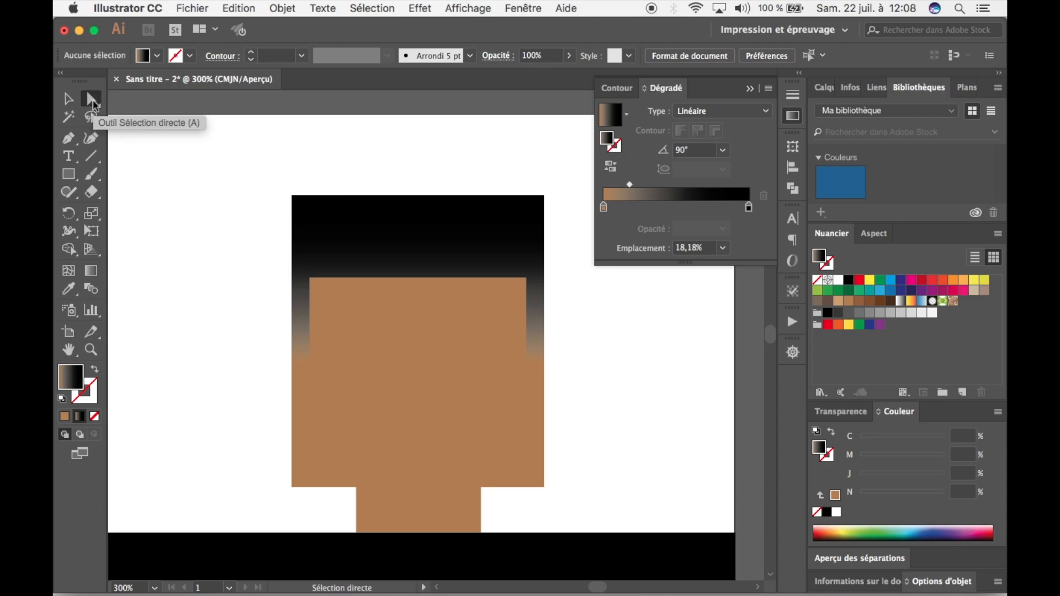
{"action": "left_click", "coordinate": [293, 197]}
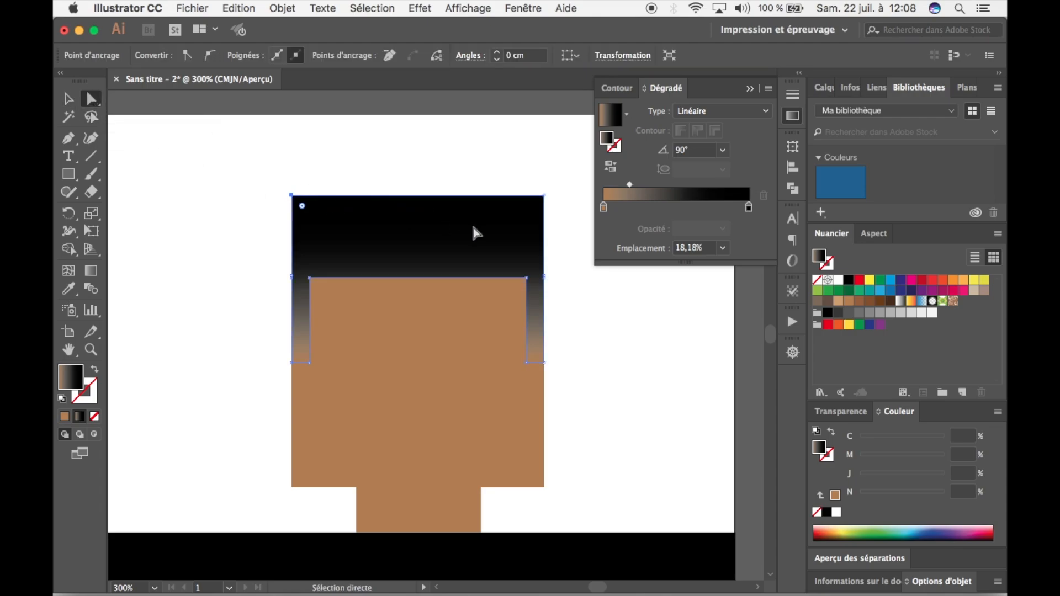
{"action": "left_click", "coordinate": [543, 196], "text": "shift"}
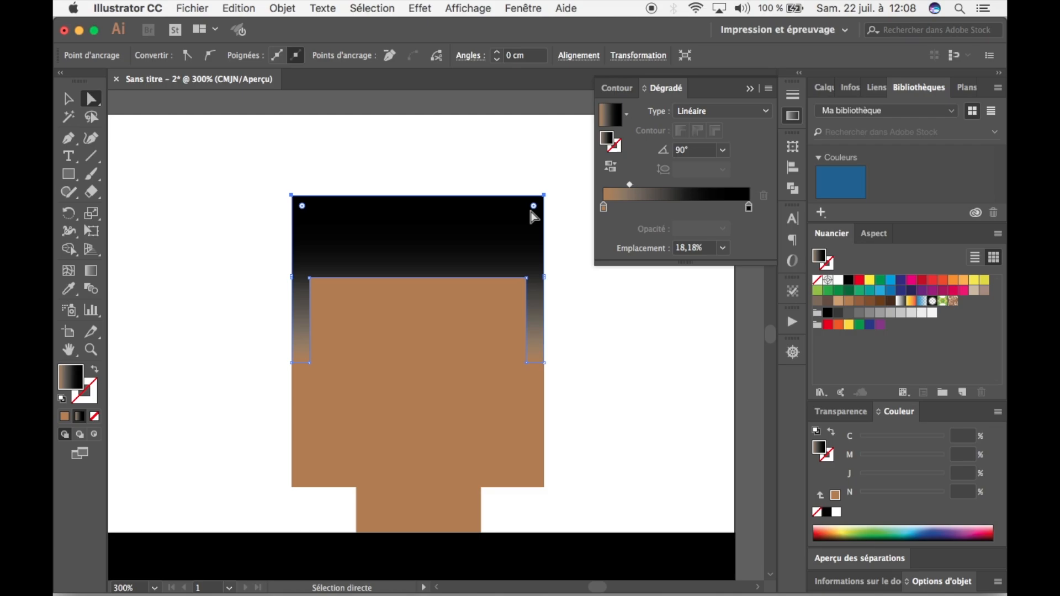
{"action": "left_click_drag", "start_coordinate": [532, 209], "coordinate": [403, 331]}
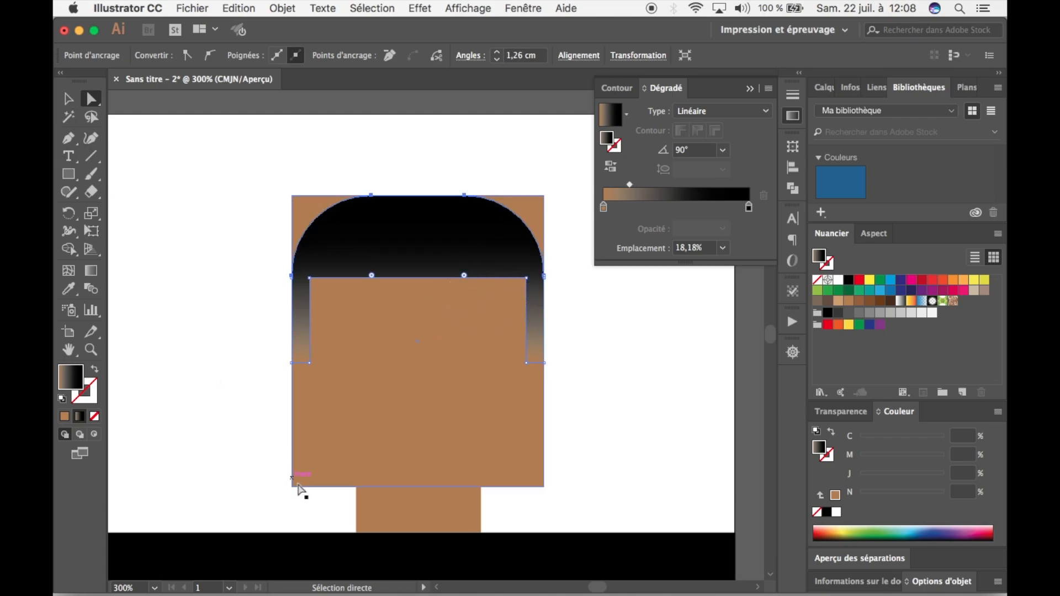
Lower the head rectangle's top edge to the hairline so no skin shows behind the rounded hair corners.
{"action": "left_click", "coordinate": [69, 98]}
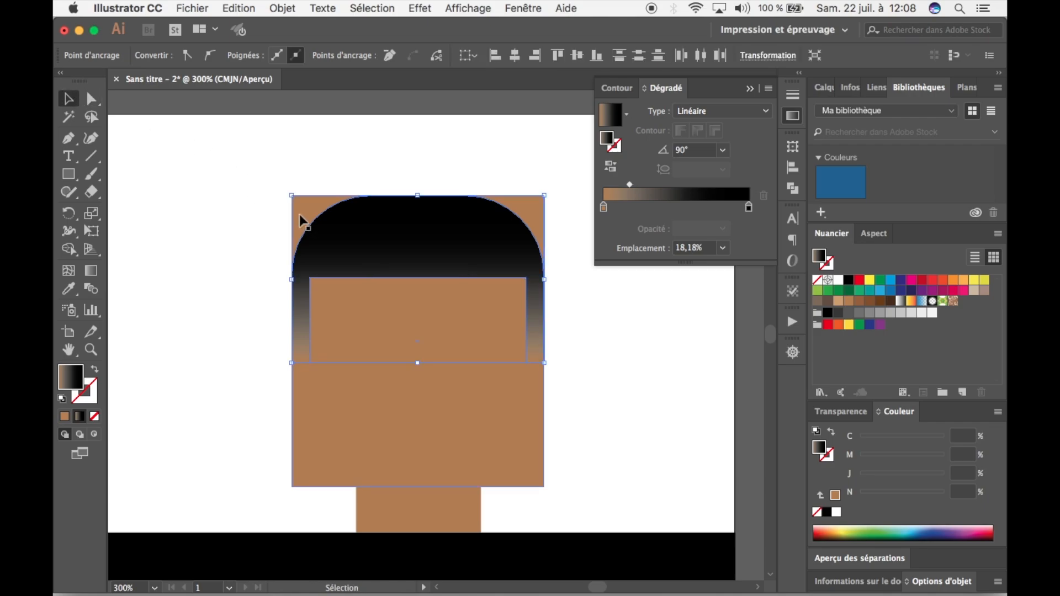
{"action": "left_click_drag", "start_coordinate": [417, 196], "coordinate": [421, 239]}
{"action": "key", "text": "super+z"}
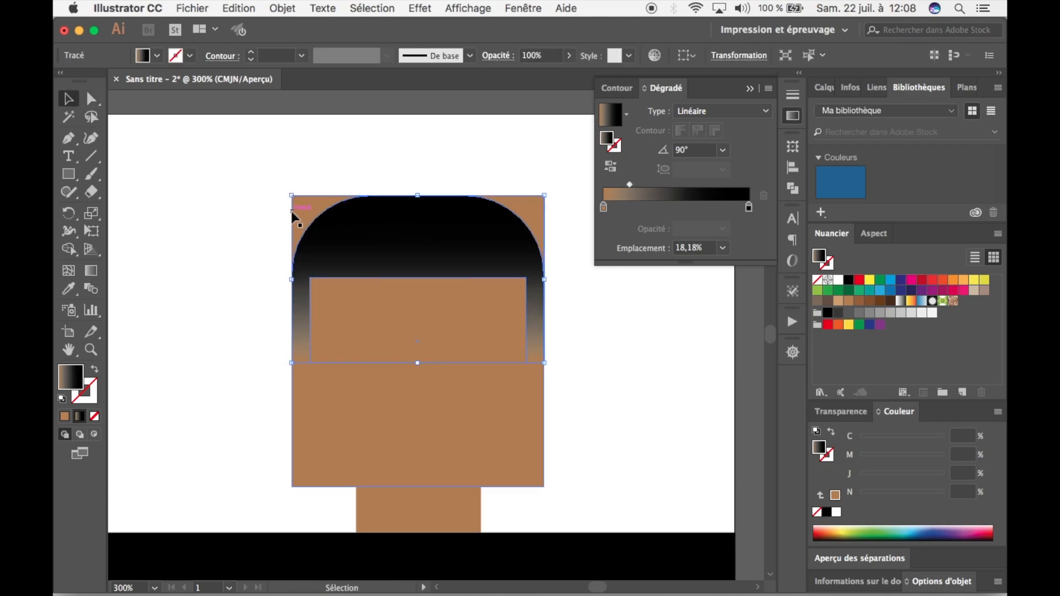
{"action": "left_click", "coordinate": [334, 460]}
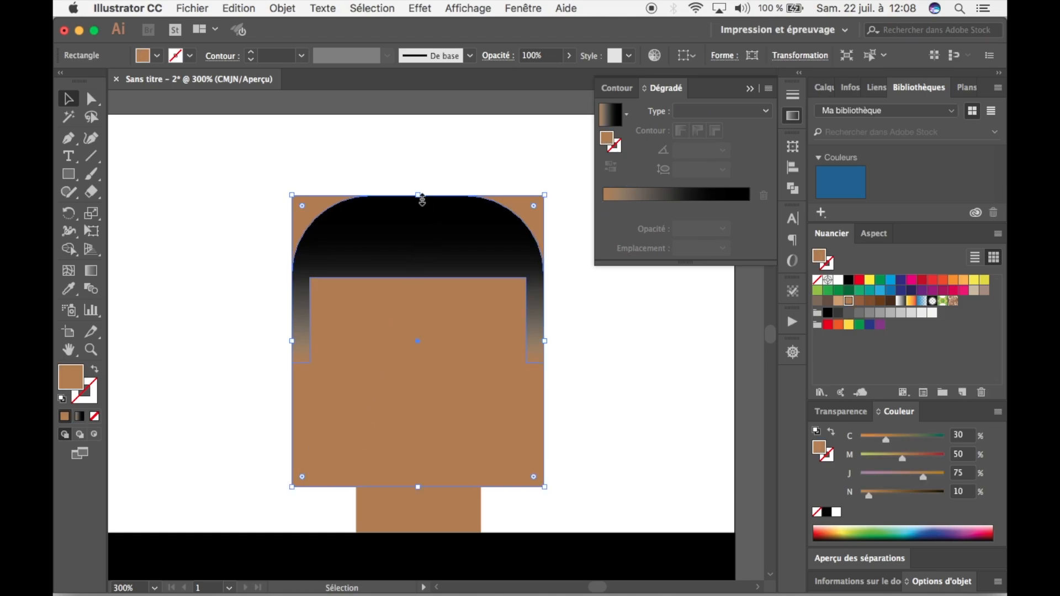
{"action": "left_click_drag", "start_coordinate": [419, 196], "coordinate": [416, 277]}
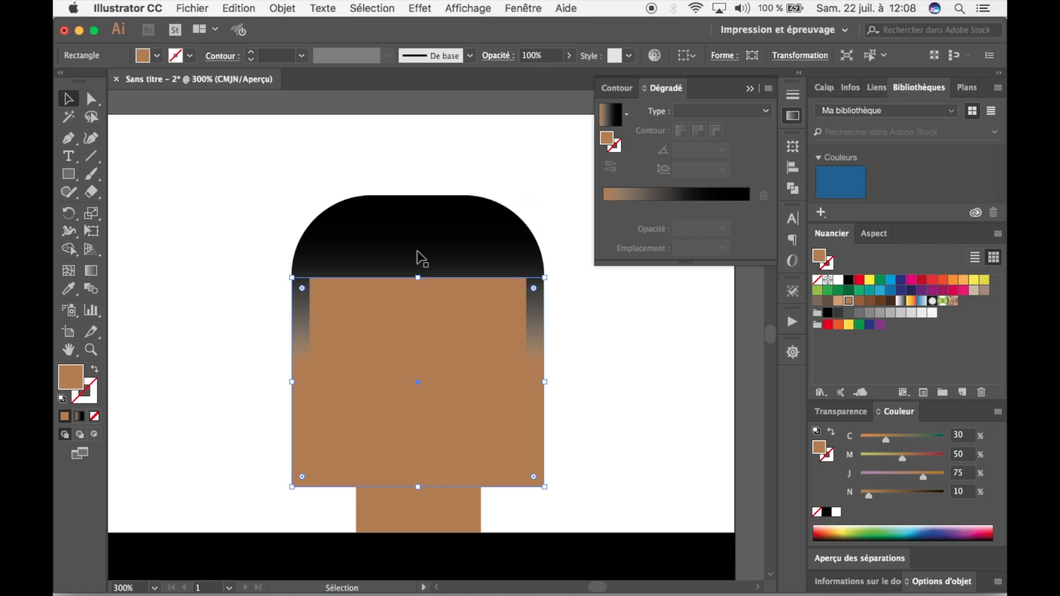
{"action": "left_click", "coordinate": [418, 163]}
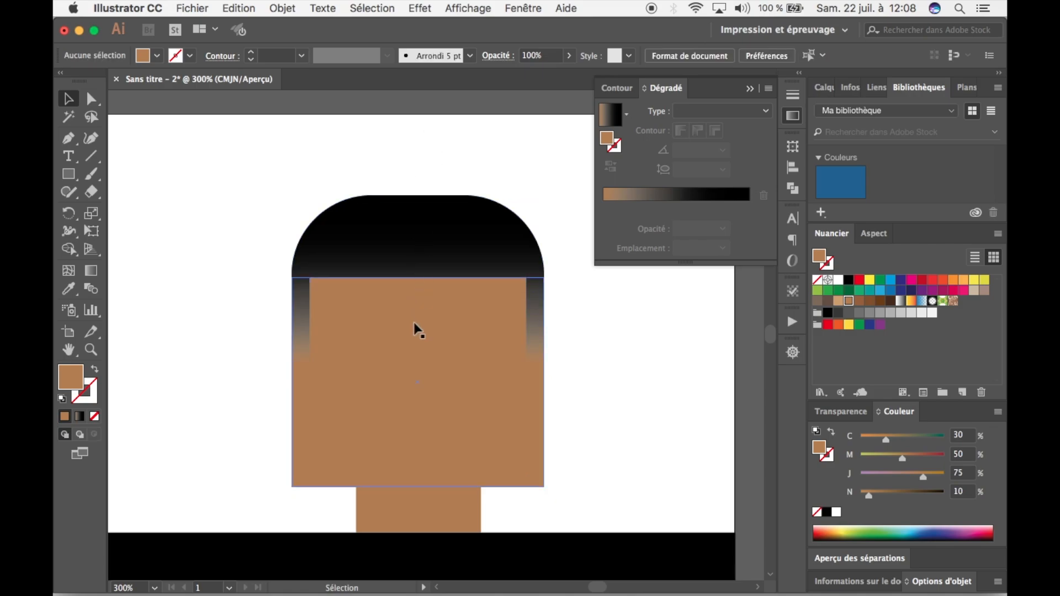
Round the head shape's two lower corners together to a radius of about 1,99 cm, forming the chin, and deselect it.
{"action": "left_click", "coordinate": [91, 99]}
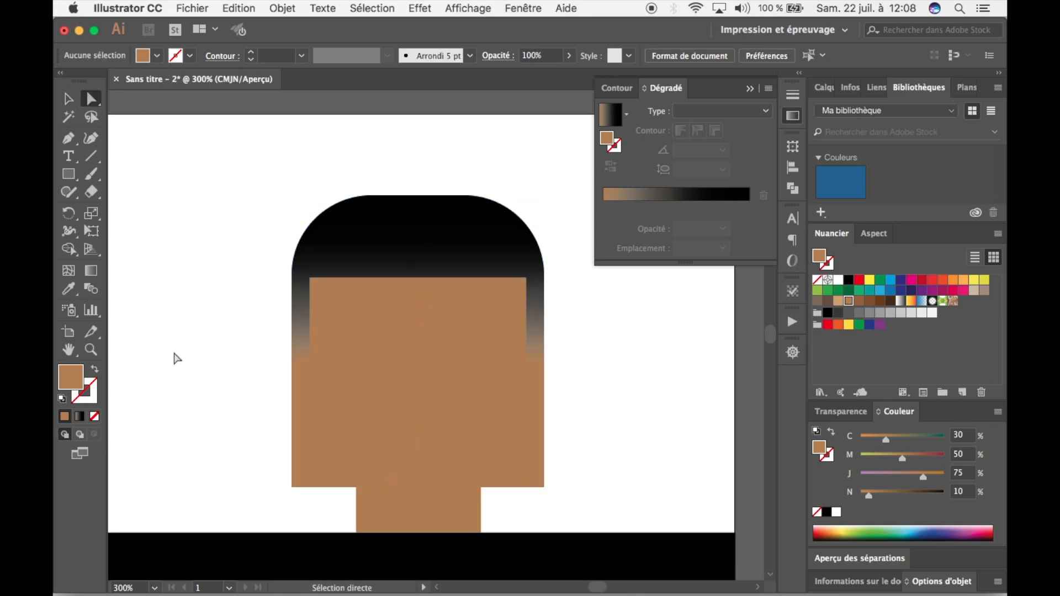
{"action": "left_click", "coordinate": [292, 488]}
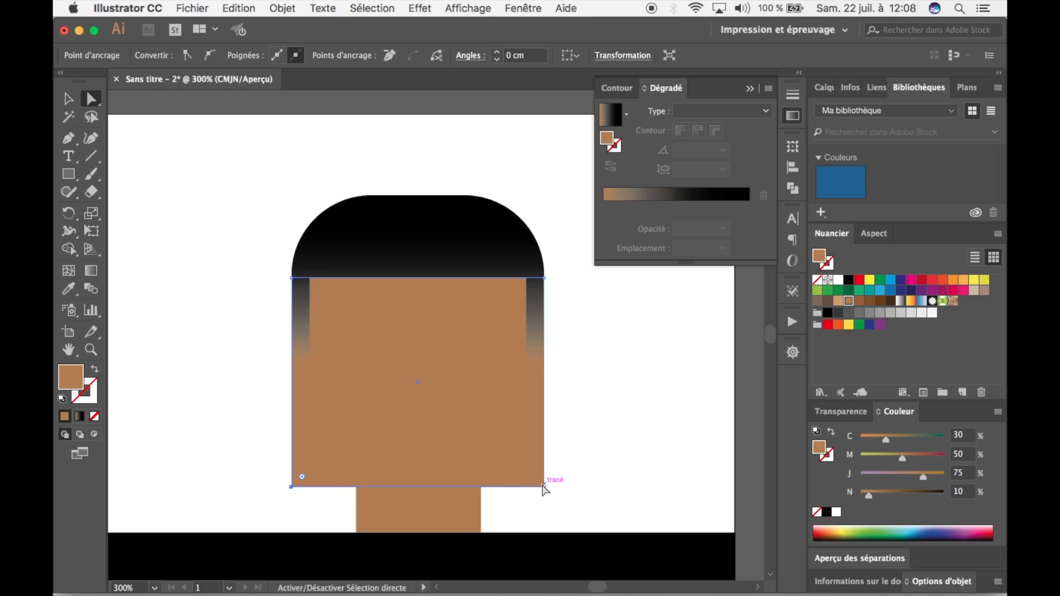
{"action": "left_click", "coordinate": [544, 487]}
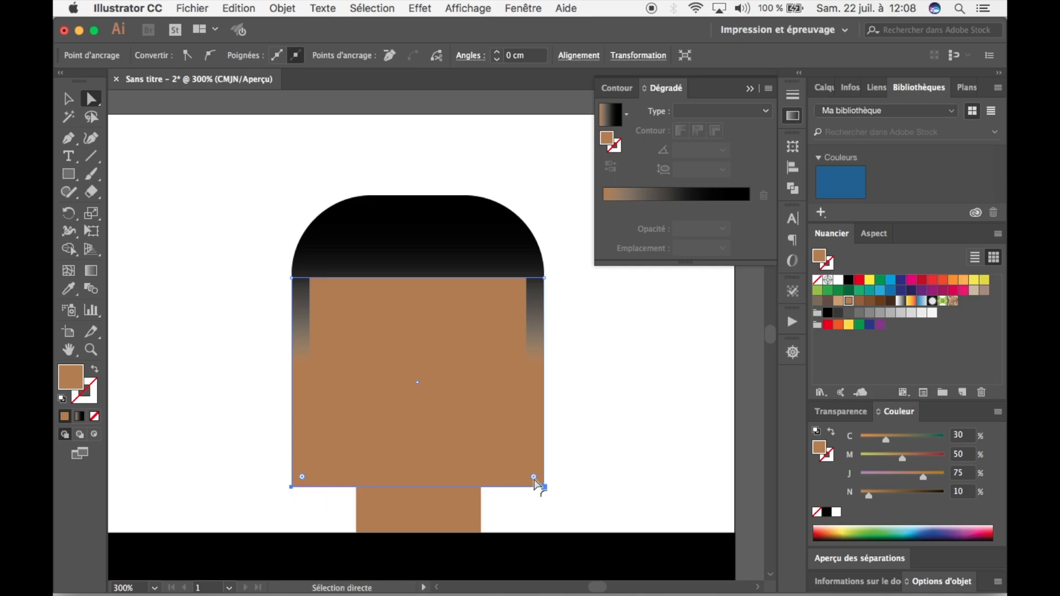
{"action": "left_click_drag", "start_coordinate": [534, 480], "coordinate": [407, 331]}
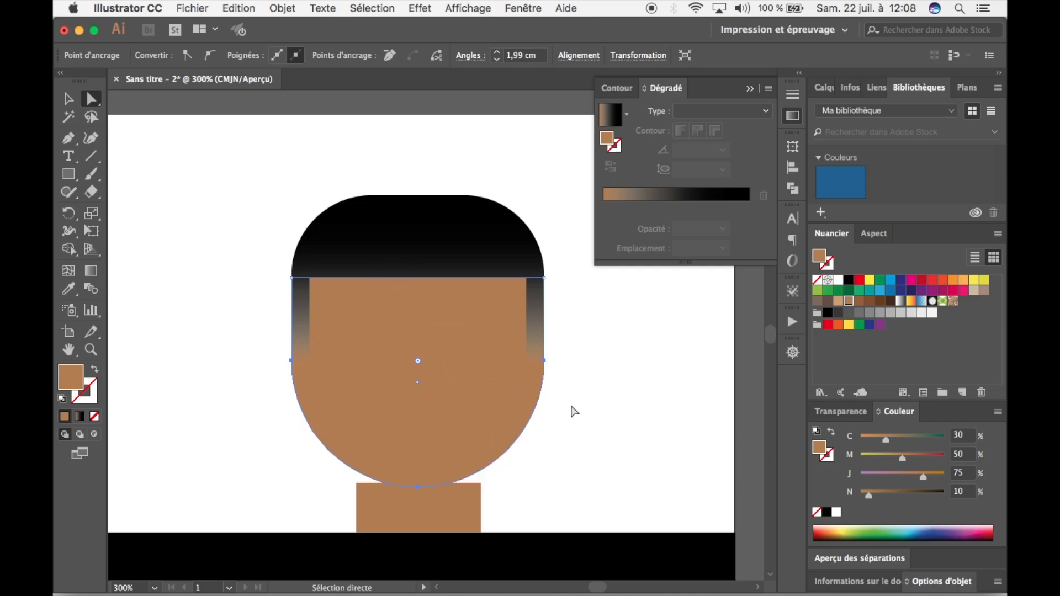
{"action": "left_click", "coordinate": [585, 414]}
{"action": "left_click", "coordinate": [67, 98]}
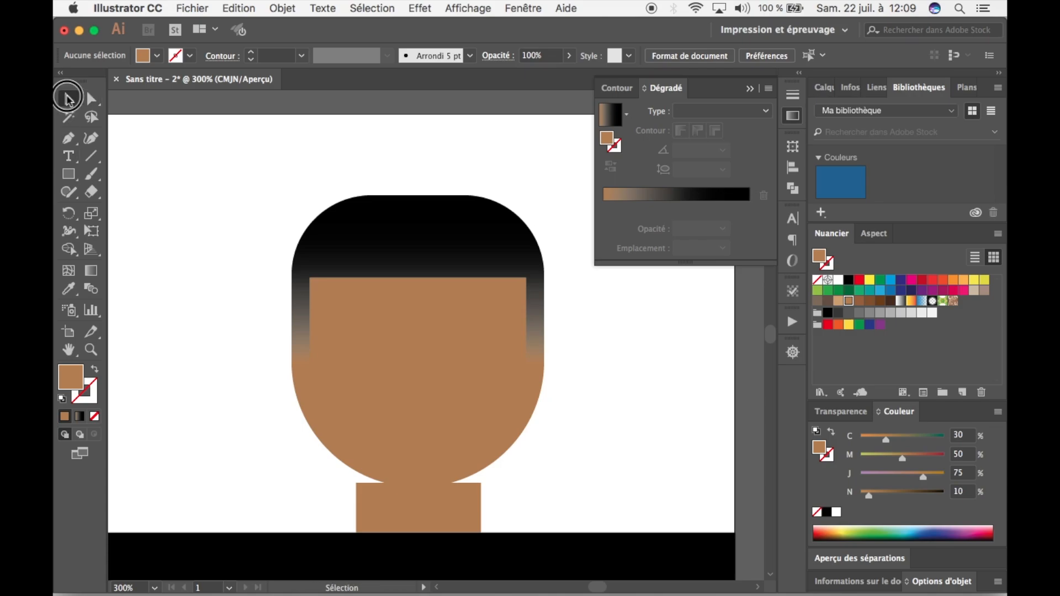
Extend the neck rectangle's top edge upward behind the chin so it meets the rounded jaw without a gap.
{"action": "scroll", "coordinate": [242, 198], "scroll_direction": "down", "scroll_amount": 3}
{"action": "left_click", "coordinate": [406, 430]}
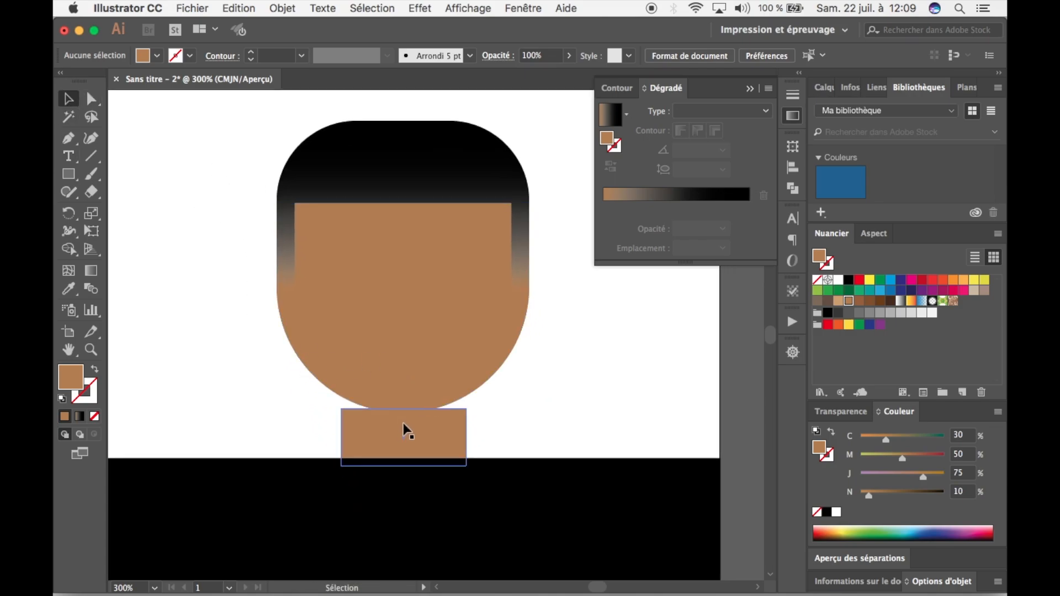
{"action": "left_click", "coordinate": [407, 431]}
{"action": "left_click_drag", "start_coordinate": [222, 148], "coordinate": [521, 366]}
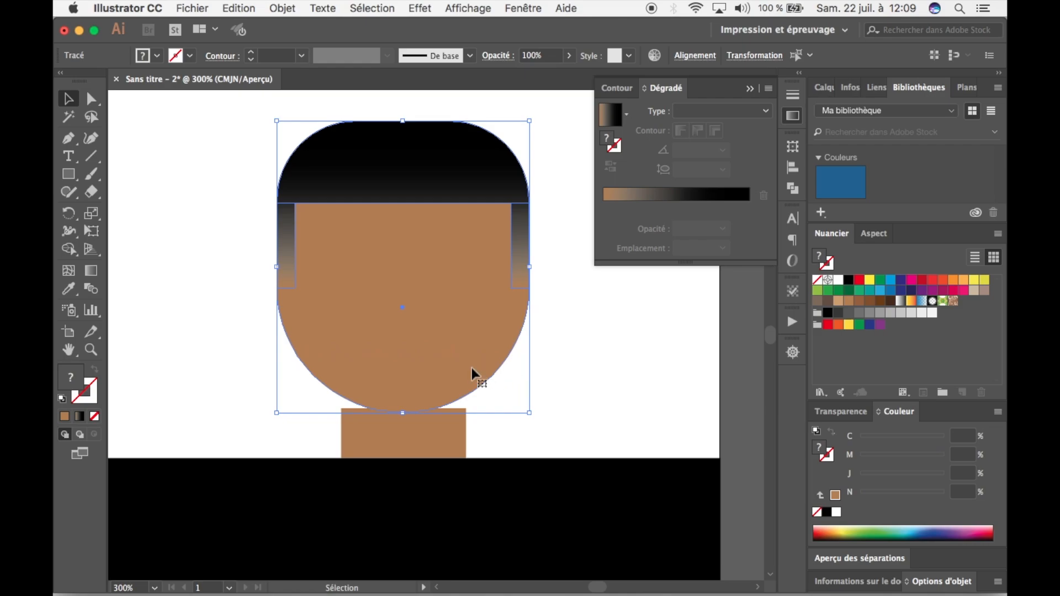
{"action": "left_click", "coordinate": [555, 380]}
{"action": "left_click", "coordinate": [423, 425]}
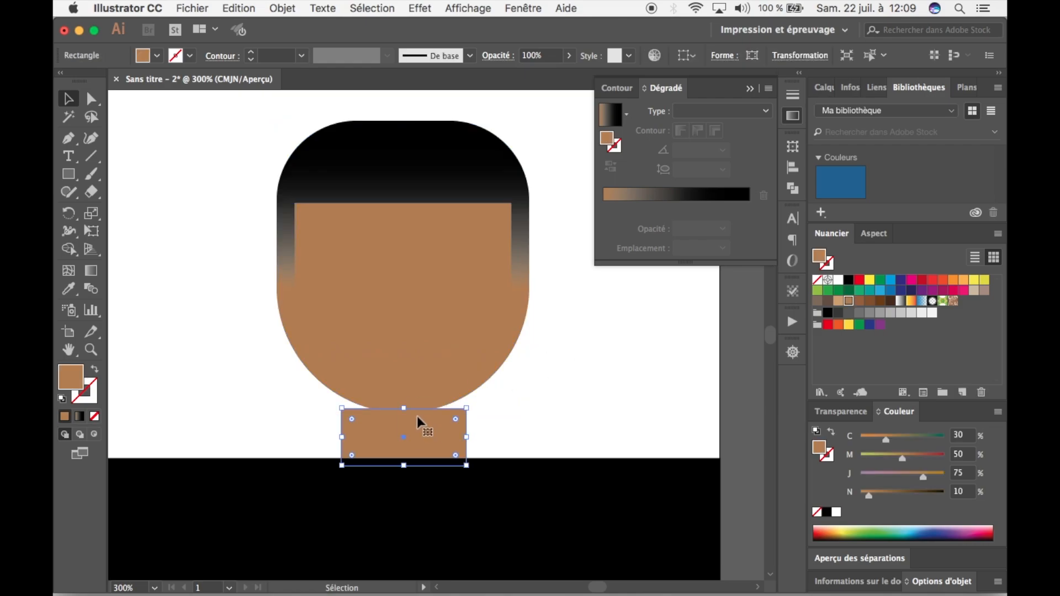
{"action": "left_click", "coordinate": [602, 425]}
Round the black body rectangle's two upper corners together into wide, sloping shoulders and deselect it.
{"action": "key", "text": "space"}
{"action": "left_click_drag", "start_coordinate": [533, 368], "coordinate": [535, 241]}
{"action": "key", "text": "space"}
{"action": "left_click", "coordinate": [501, 398]}
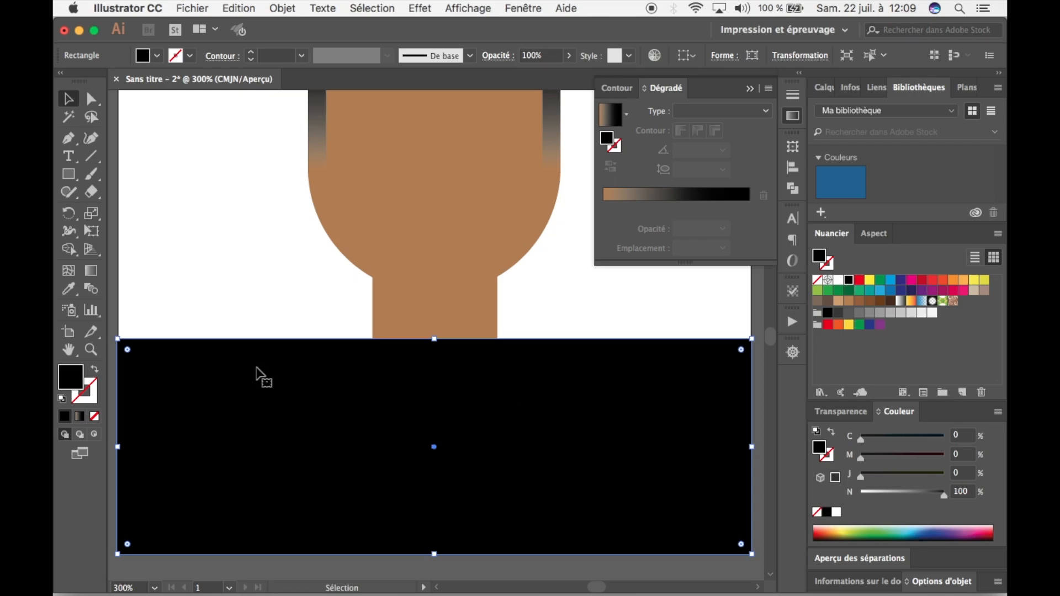
{"action": "left_click", "coordinate": [92, 99]}
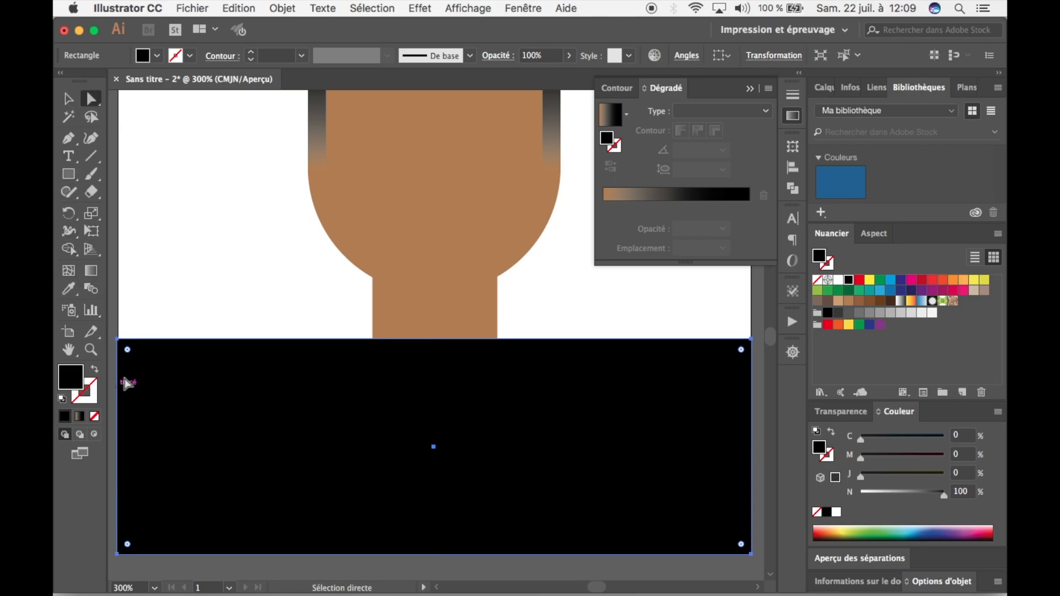
{"action": "left_click", "coordinate": [118, 340]}
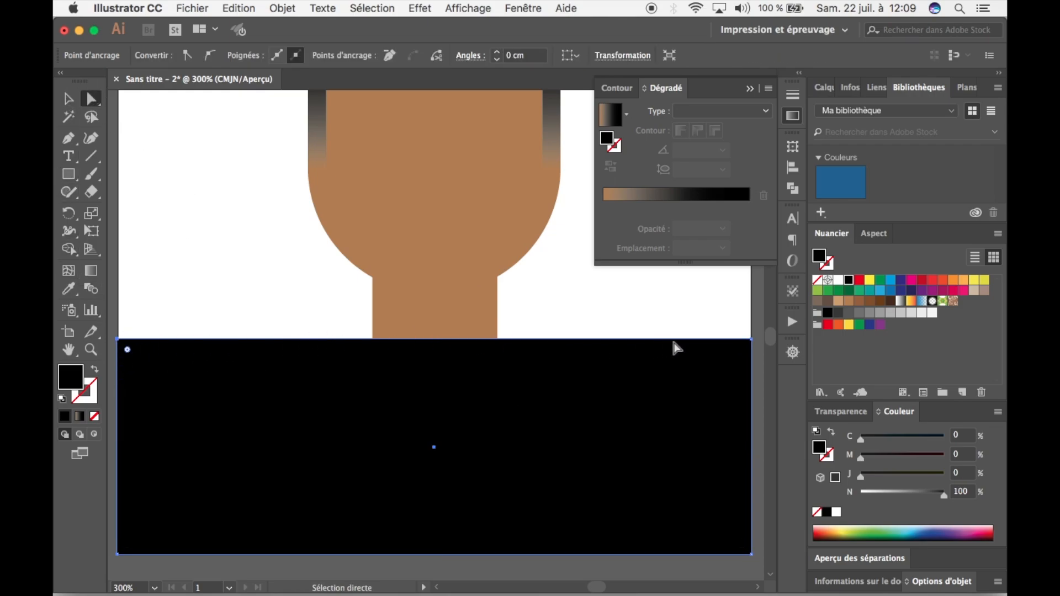
{"action": "left_click", "coordinate": [752, 341], "text": "shift"}
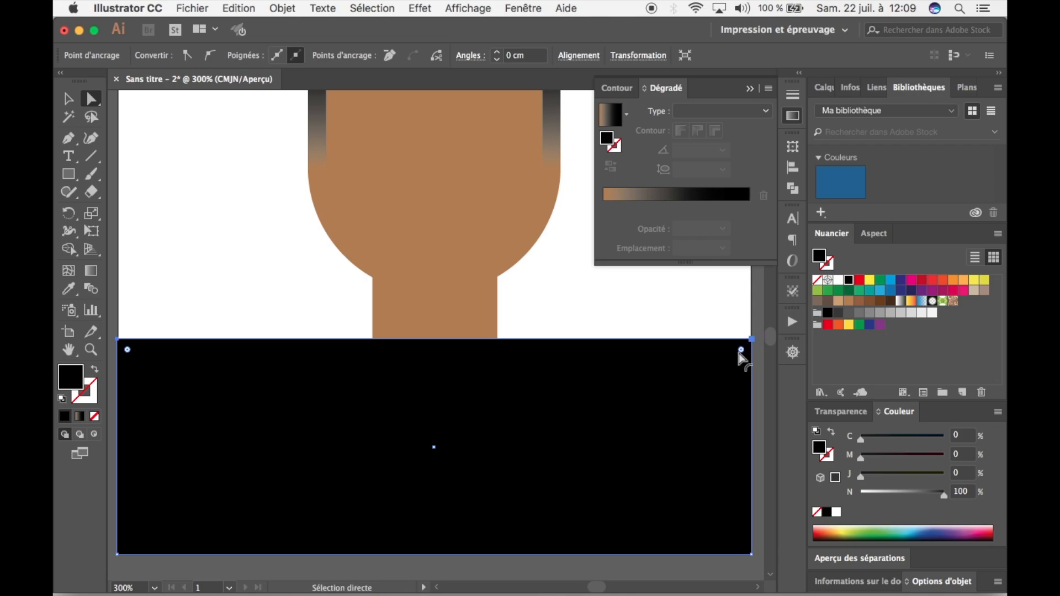
{"action": "left_click_drag", "start_coordinate": [740, 351], "coordinate": [543, 482]}
{"action": "left_click", "coordinate": [581, 284]}
Enlarge the hair and head together slightly from their centre and move them up a little above the neck.
{"action": "left_click_drag", "start_coordinate": [558, 280], "coordinate": [557, 378]}
{"action": "key", "text": "super+minus"}
{"action": "key", "text": "super+minus"}
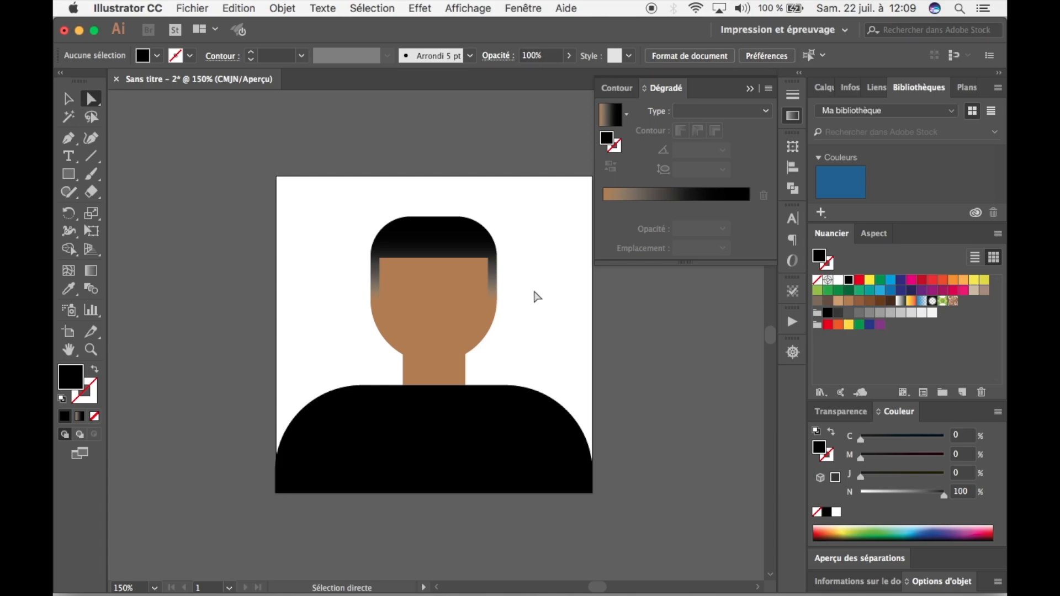
{"action": "left_click", "coordinate": [67, 100]}
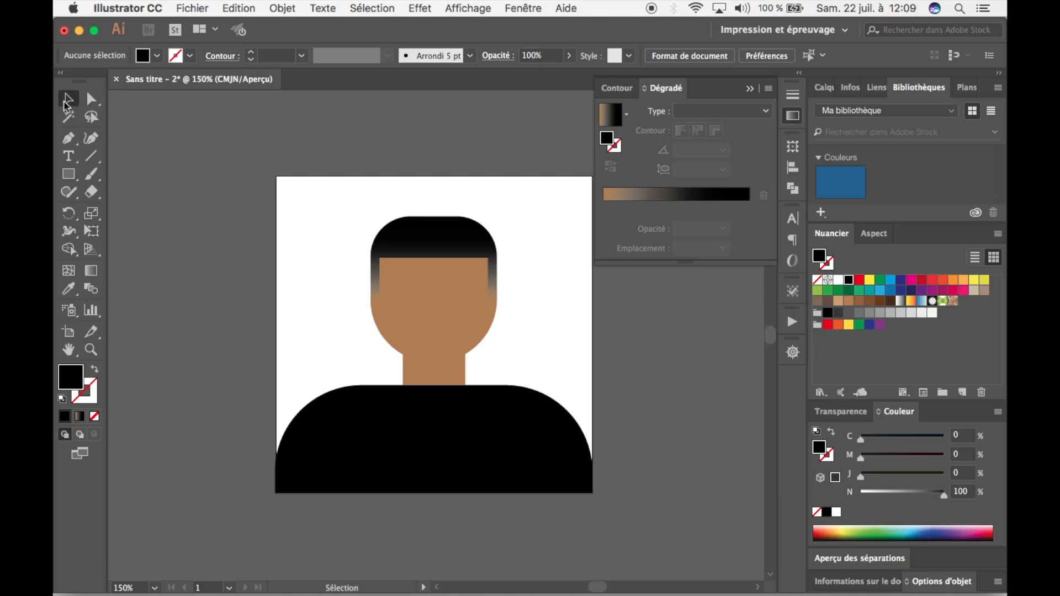
{"action": "left_click_drag", "start_coordinate": [338, 209], "coordinate": [518, 307]}
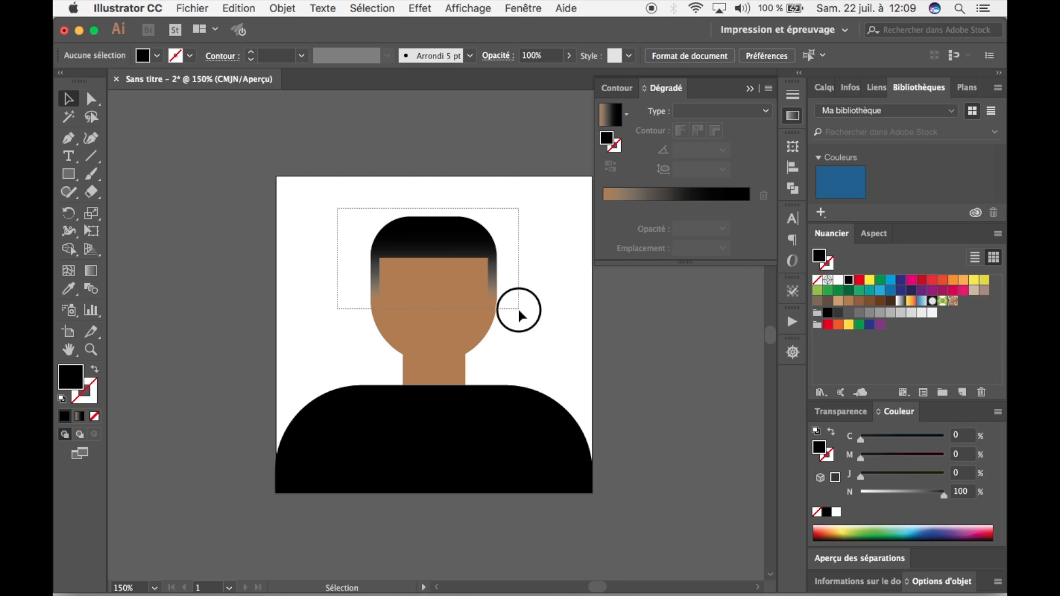
{"action": "mouse_move", "coordinate": [498, 217]}
{"action": "left_mouse_down"}
{"action": "mouse_move", "coordinate": [520, 203]}
{"action": "mouse_move", "coordinate": [512, 207]}
{"action": "left_mouse_up"}
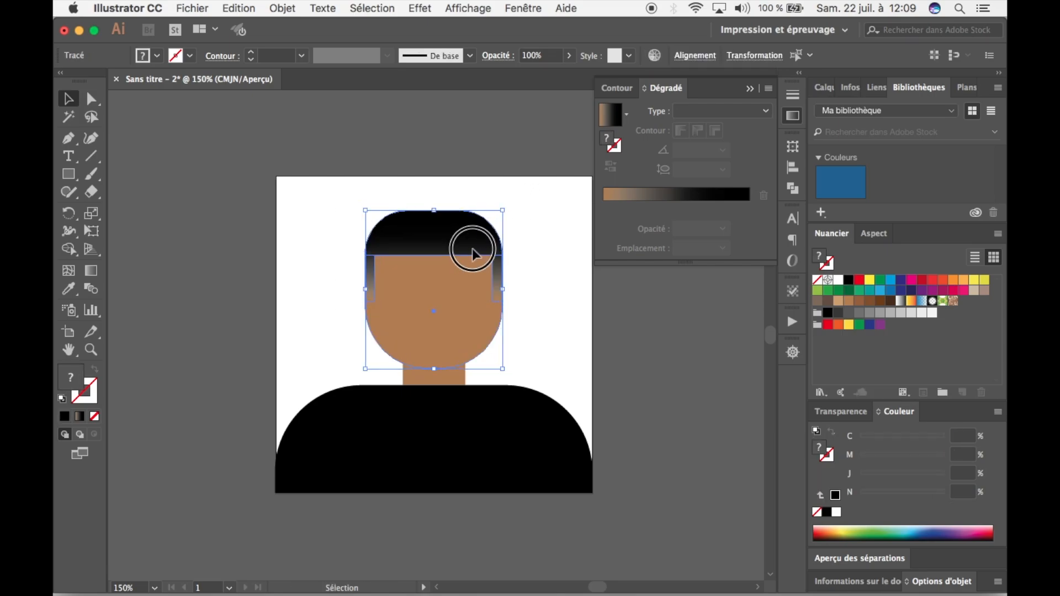
{"action": "left_click_drag", "start_coordinate": [472, 248], "coordinate": [472, 240]}
{"action": "left_click", "coordinate": [538, 252]}
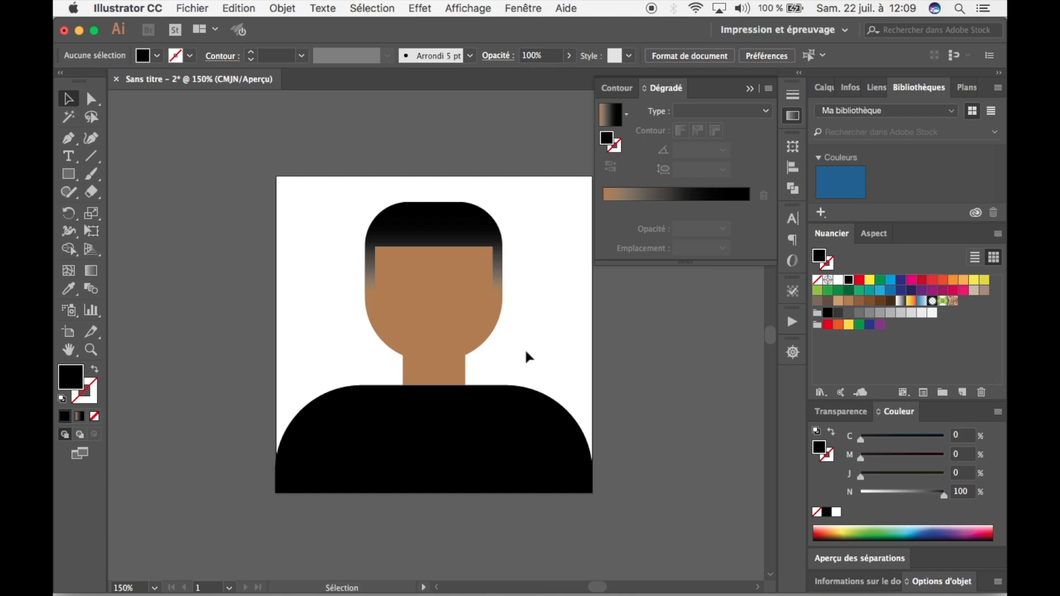
Move the hair and head together slightly down over the neck and deselect them.
{"action": "left_click", "coordinate": [445, 379]}
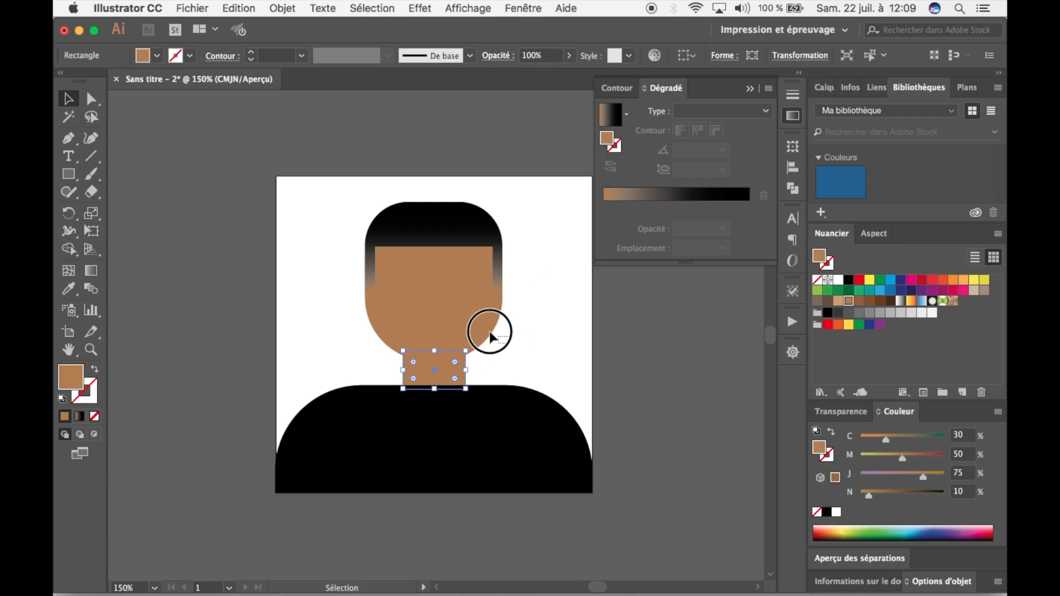
{"action": "left_click", "coordinate": [366, 229]}
{"action": "left_click_drag", "start_coordinate": [429, 233], "coordinate": [430, 246]}
{"action": "left_click", "coordinate": [541, 332]}
Enlarge the hair and head again proportionally from their centre and nudge them slightly upward.
{"action": "left_click_drag", "start_coordinate": [546, 317], "coordinate": [414, 237]}
{"action": "left_click_drag", "start_coordinate": [501, 214], "coordinate": [513, 208]}
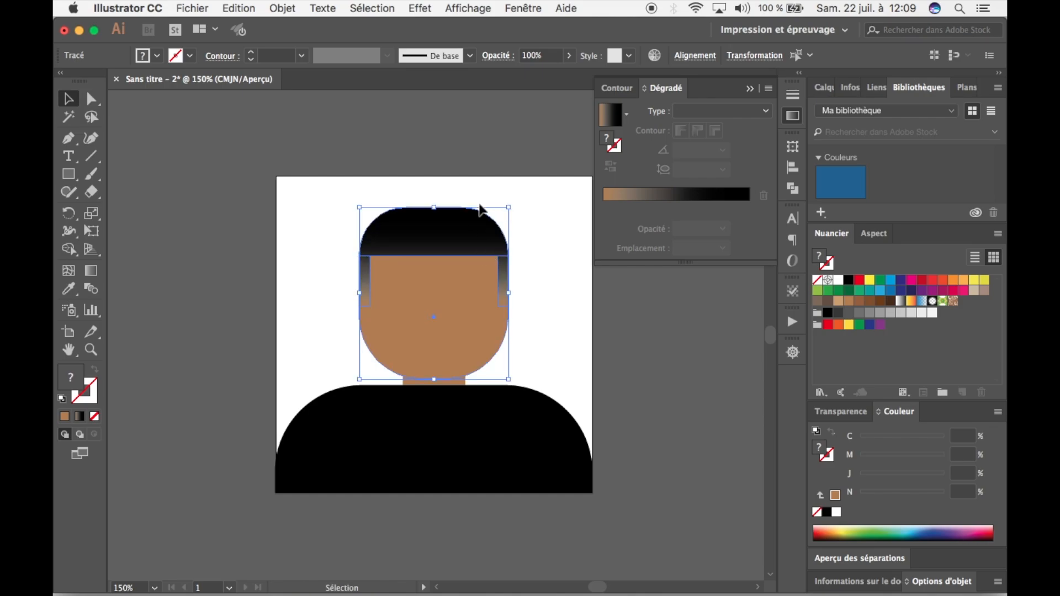
{"action": "key", "text": "Up"}
{"action": "key", "text": "Up"}
{"action": "key", "text": "Up"}
{"action": "key", "text": "Up"}
{"action": "key", "text": "Up"}
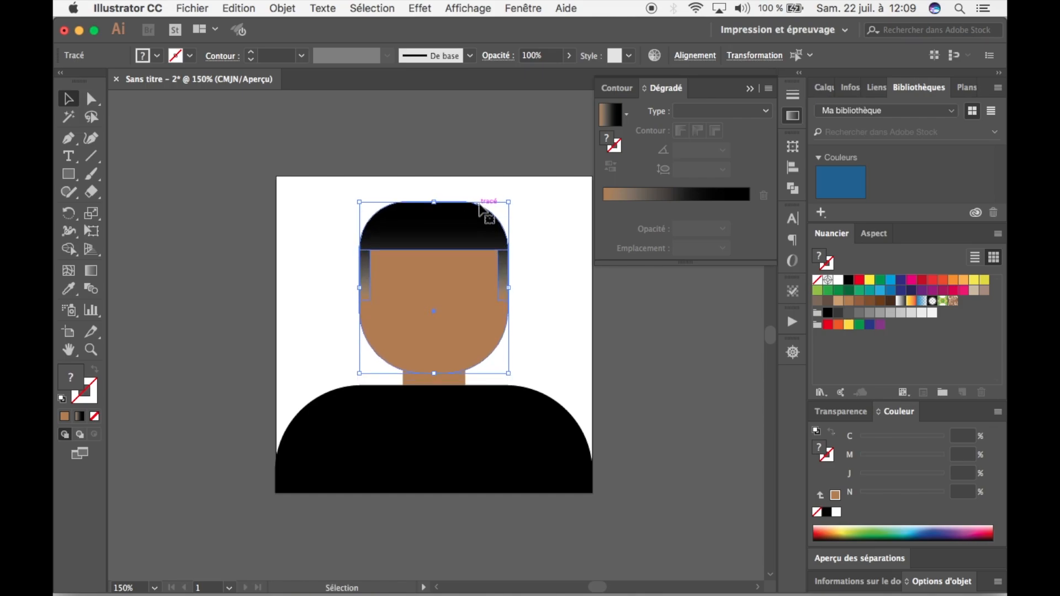
{"action": "left_click", "coordinate": [525, 161]}
{"action": "scroll", "coordinate": [456, 206], "scroll_direction": "down", "scroll_amount": 4}
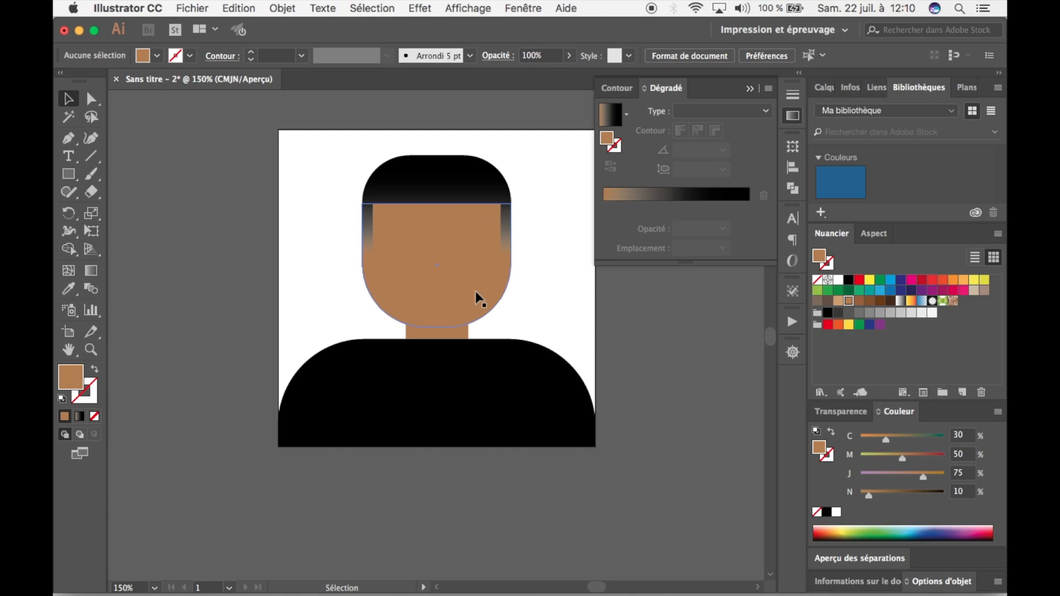
{"action": "left_click", "coordinate": [500, 414]}
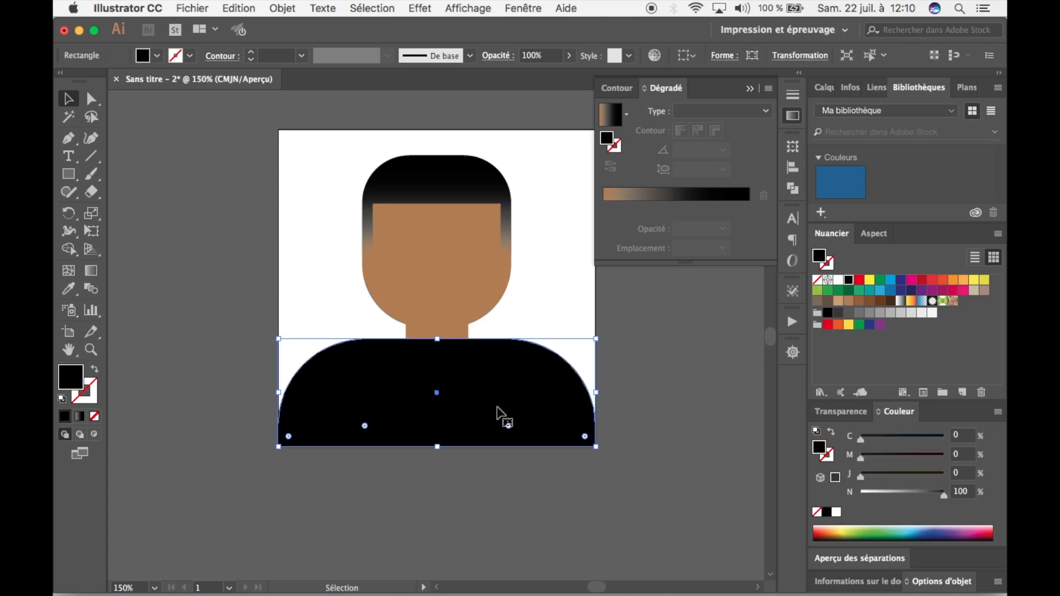
{"action": "left_click", "coordinate": [610, 429]}
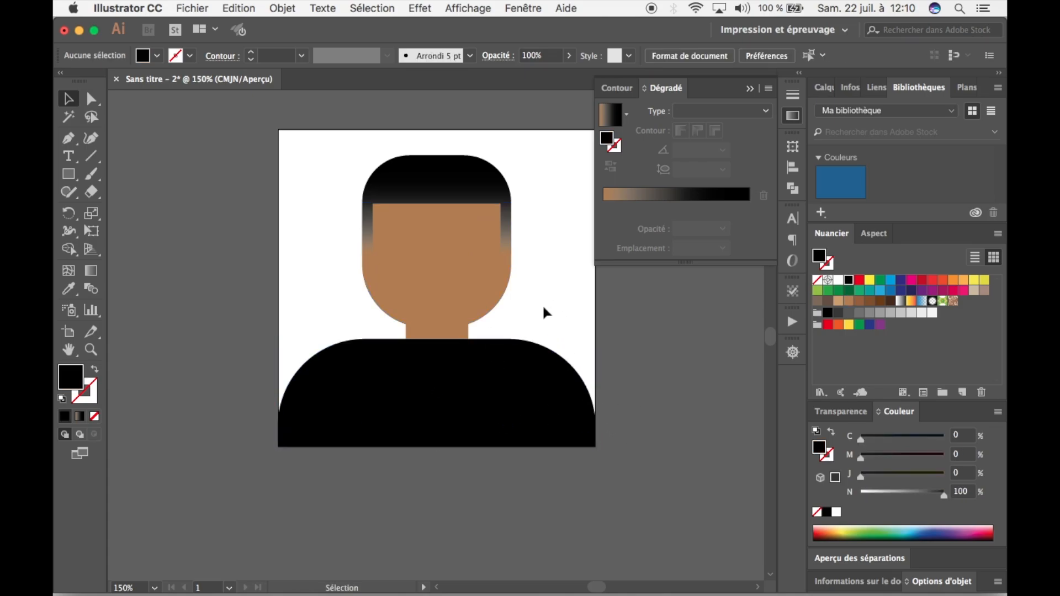
{"action": "key", "text": "super+plus"}
{"action": "key", "text": "super+plus"}
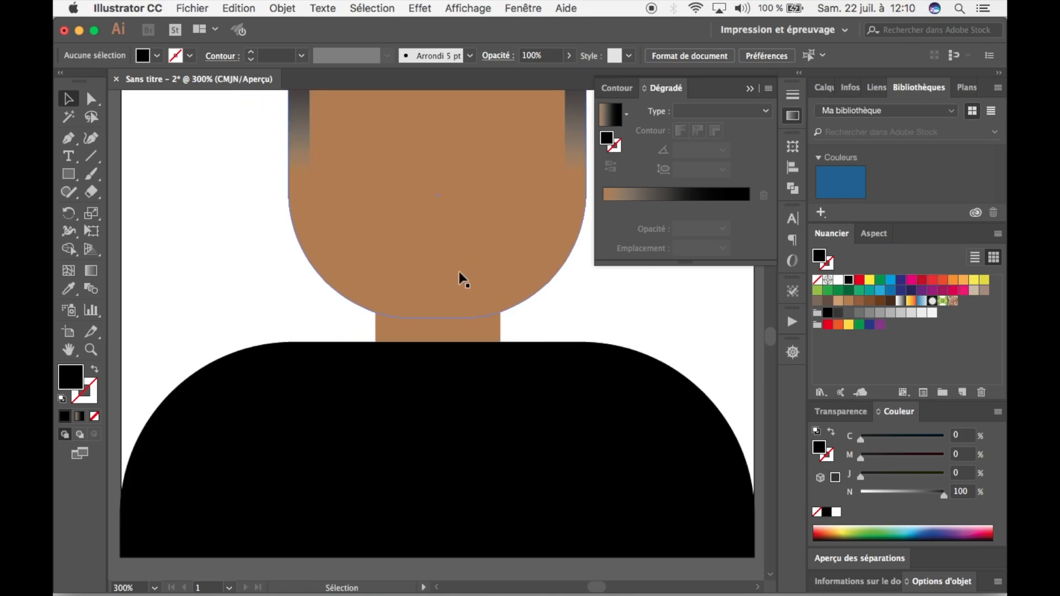
{"action": "scroll", "coordinate": [410, 336], "scroll_direction": "up", "scroll_amount": 5}
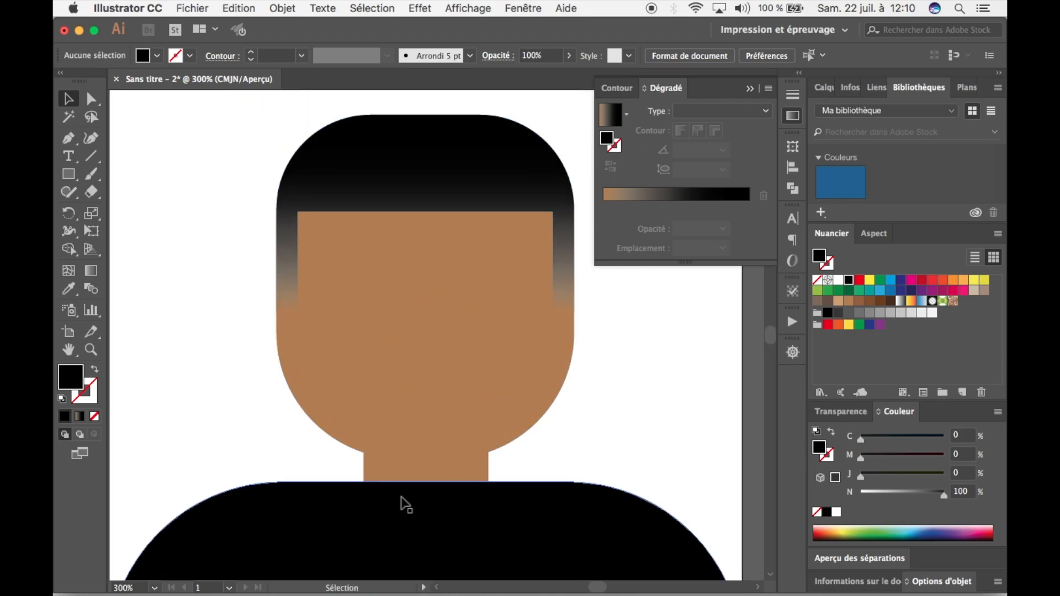
{"action": "scroll", "coordinate": [403, 501], "scroll_direction": "down", "scroll_amount": 5}
{"action": "left_click", "coordinate": [424, 350]}
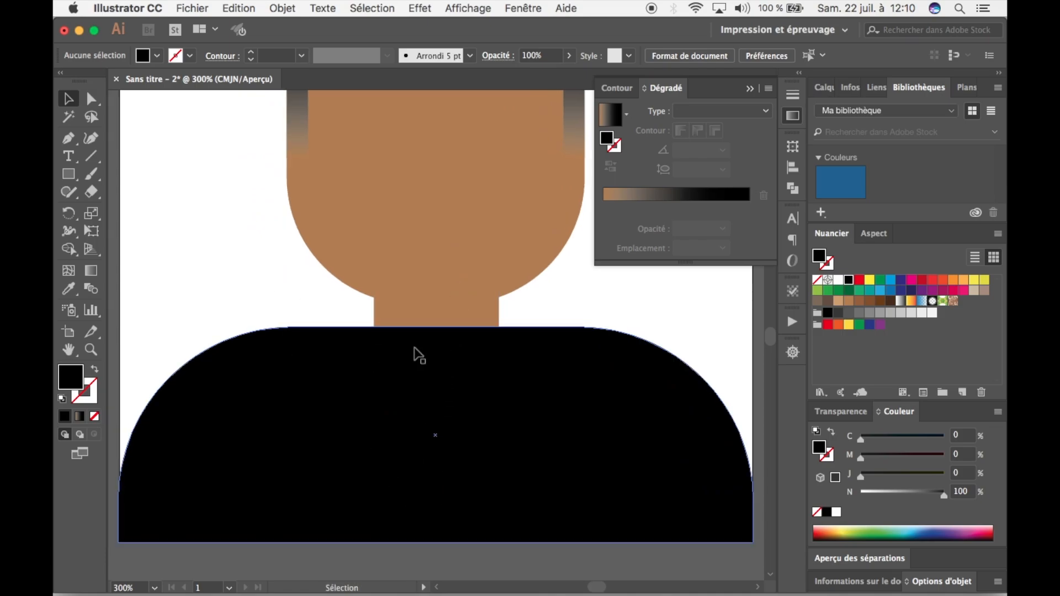
{"action": "left_click", "coordinate": [92, 99]}
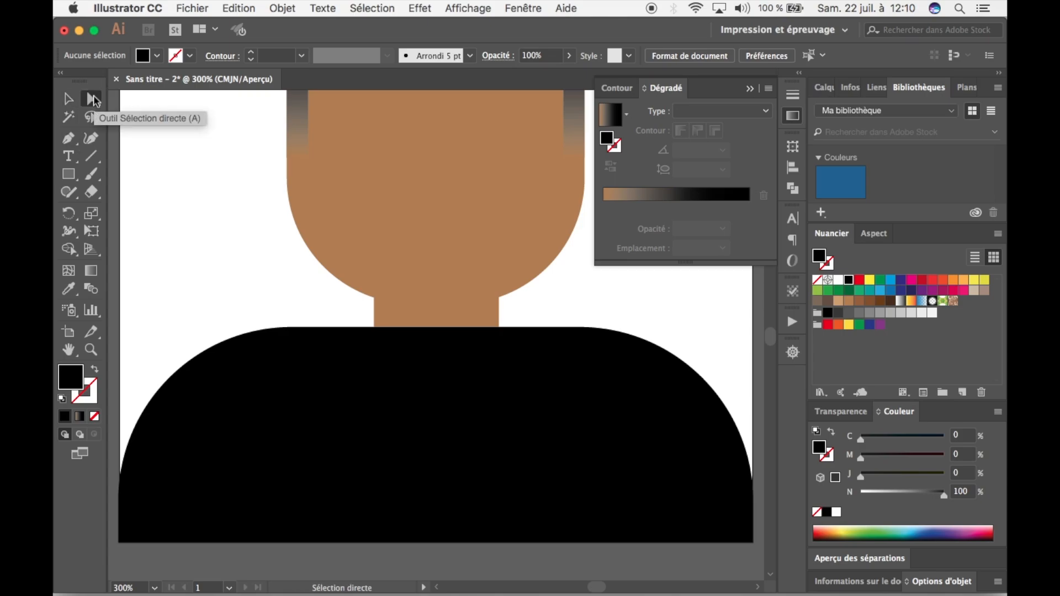
{"action": "left_click", "coordinate": [69, 98]}
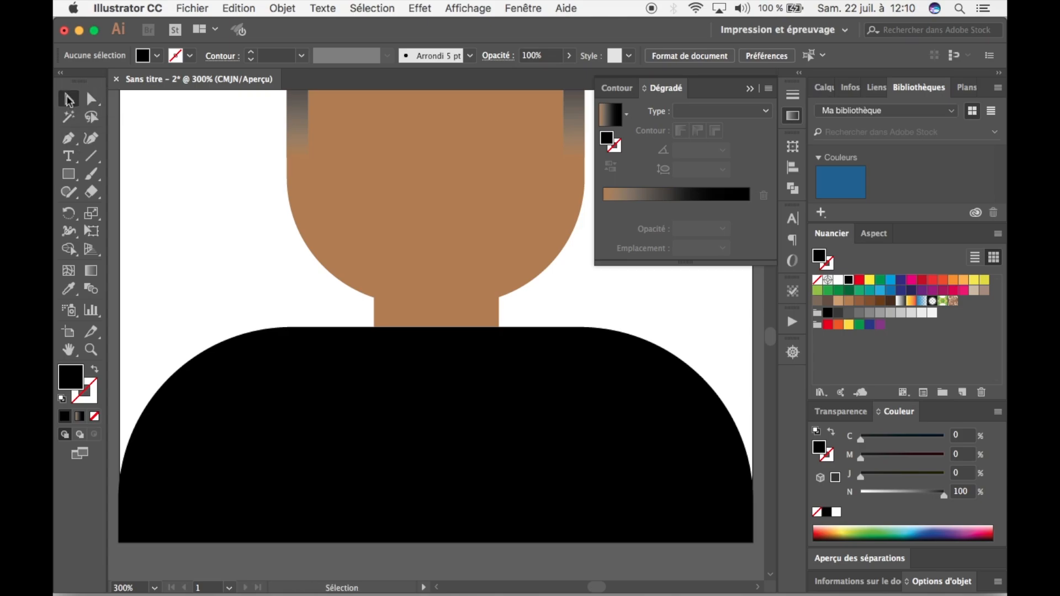
{"action": "left_click", "coordinate": [348, 446]}
{"action": "left_click", "coordinate": [69, 138]}
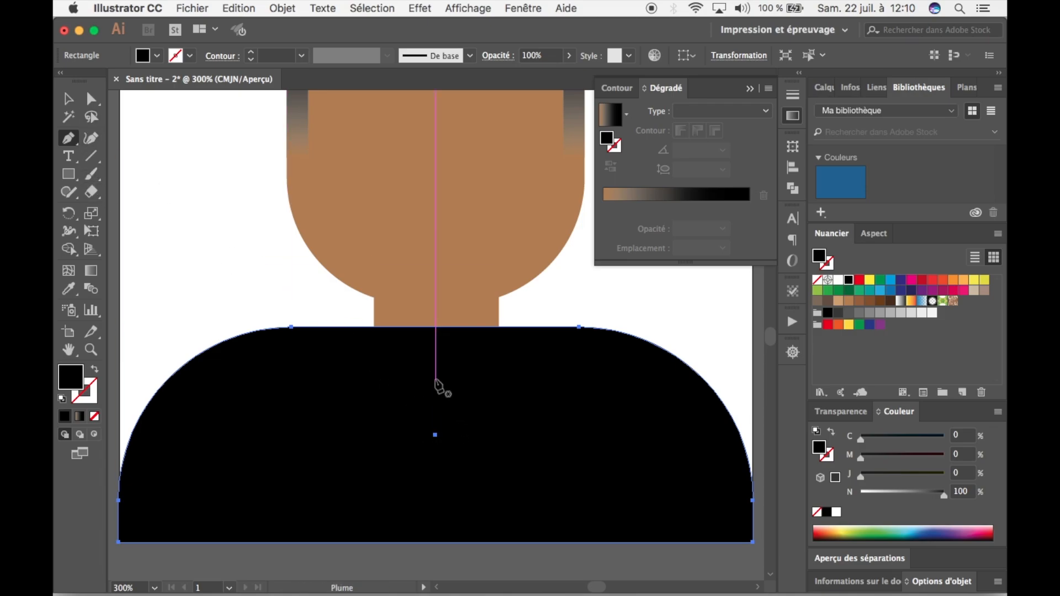
{"action": "left_click", "coordinate": [68, 99]}
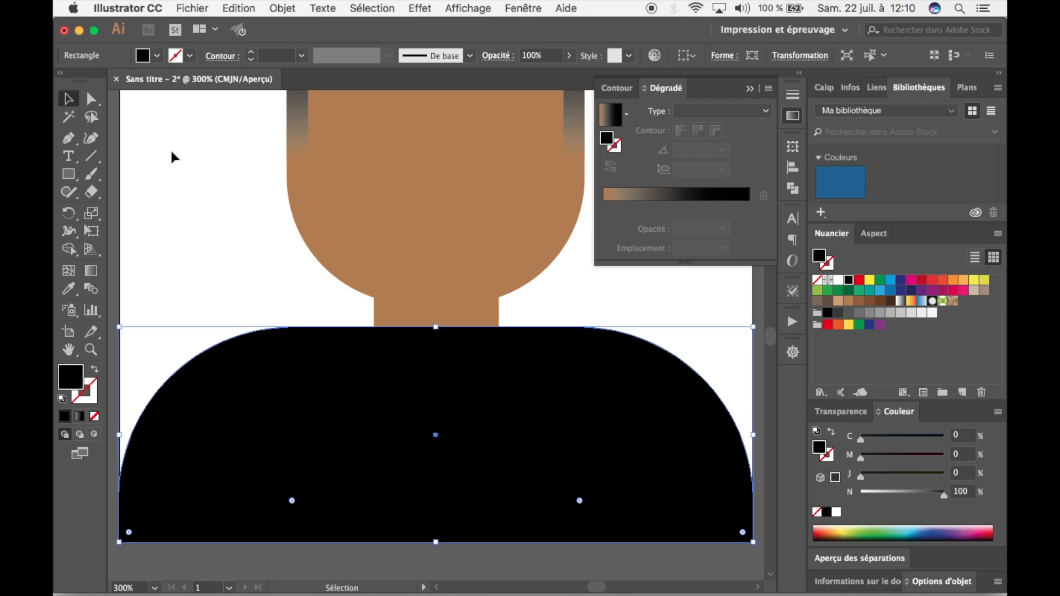
Select the hair, sideburns, head, neck and body shapes together.
{"action": "key", "text": "super+minus"}
{"action": "key", "text": "super+minus"}
{"action": "key", "text": "space"}
{"action": "left_click_drag", "start_coordinate": [183, 194], "coordinate": [198, 276]}
{"action": "left_click_drag", "start_coordinate": [331, 169], "coordinate": [284, 145]}
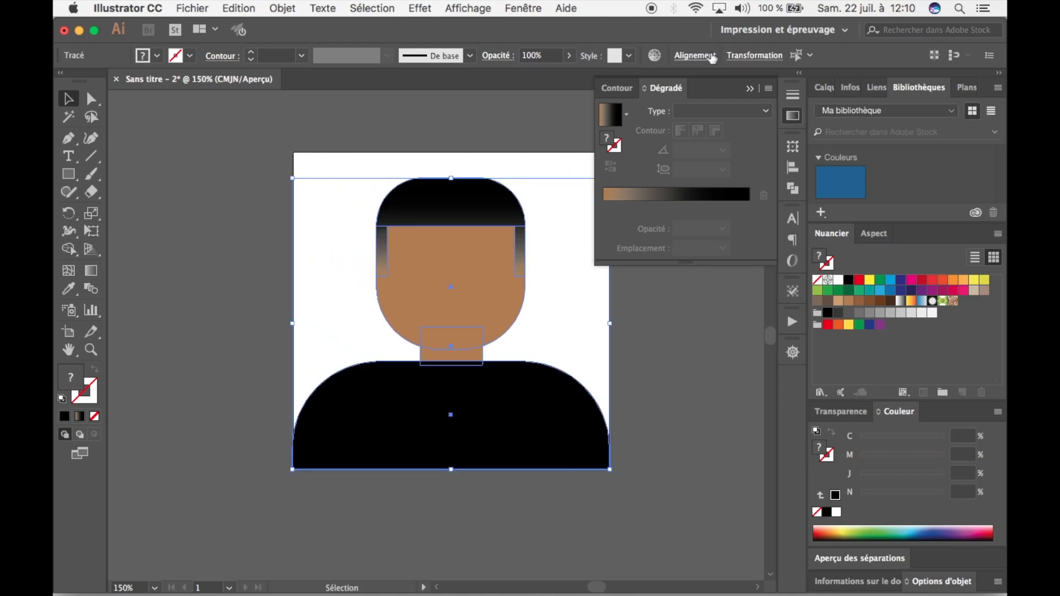
Try aligning the selected portrait shapes on their horizontal centres and undo that alignment.
{"action": "left_click", "coordinate": [712, 57]}
{"action": "left_click", "coordinate": [579, 97]}
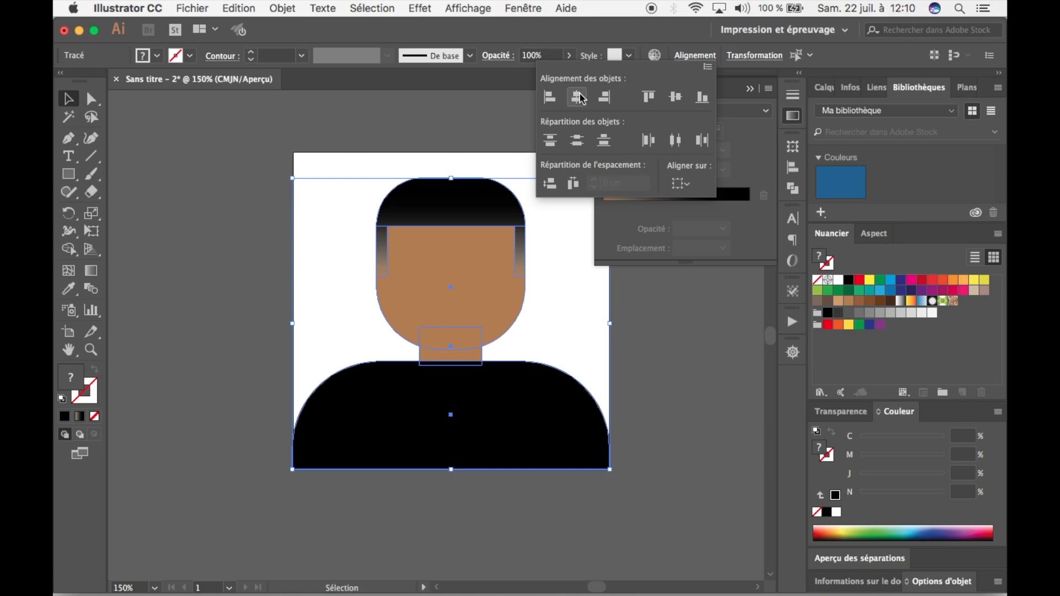
{"action": "left_click", "coordinate": [576, 98]}
{"action": "left_click", "coordinate": [311, 147]}
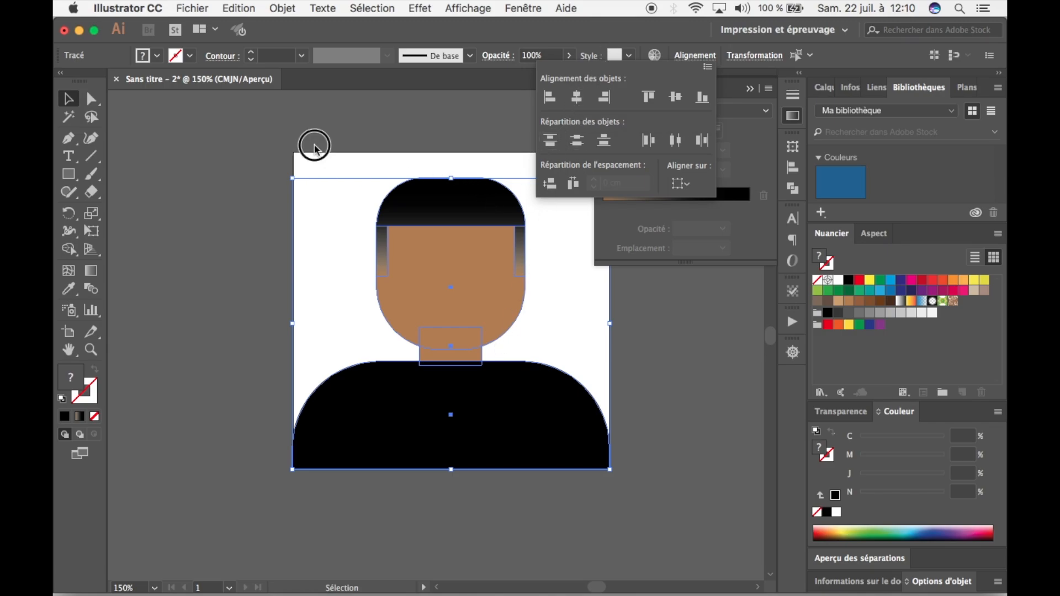
{"action": "key", "text": "a"}
{"action": "key", "text": "v"}
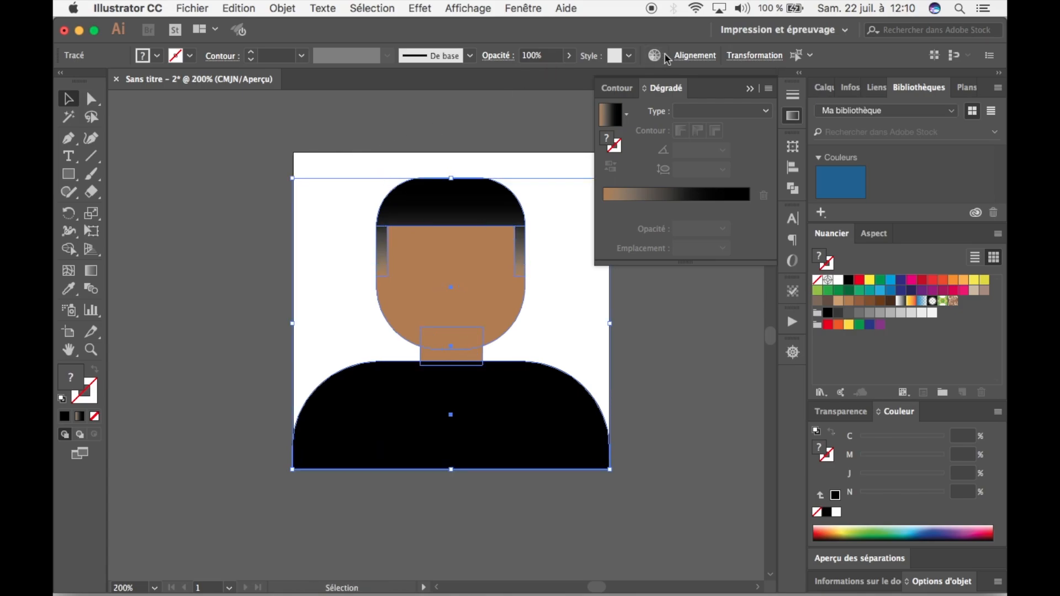
Centre the selected portrait shapes horizontally on one another while viewing the neck closely, and deselect them.
{"action": "key", "text": "super+plus"}
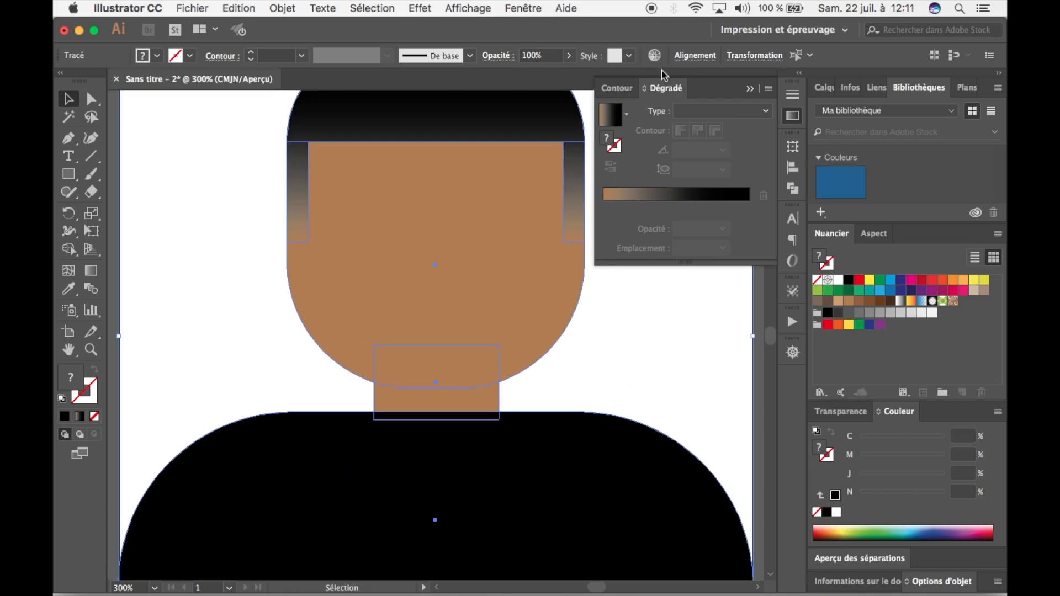
{"action": "left_click", "coordinate": [694, 55]}
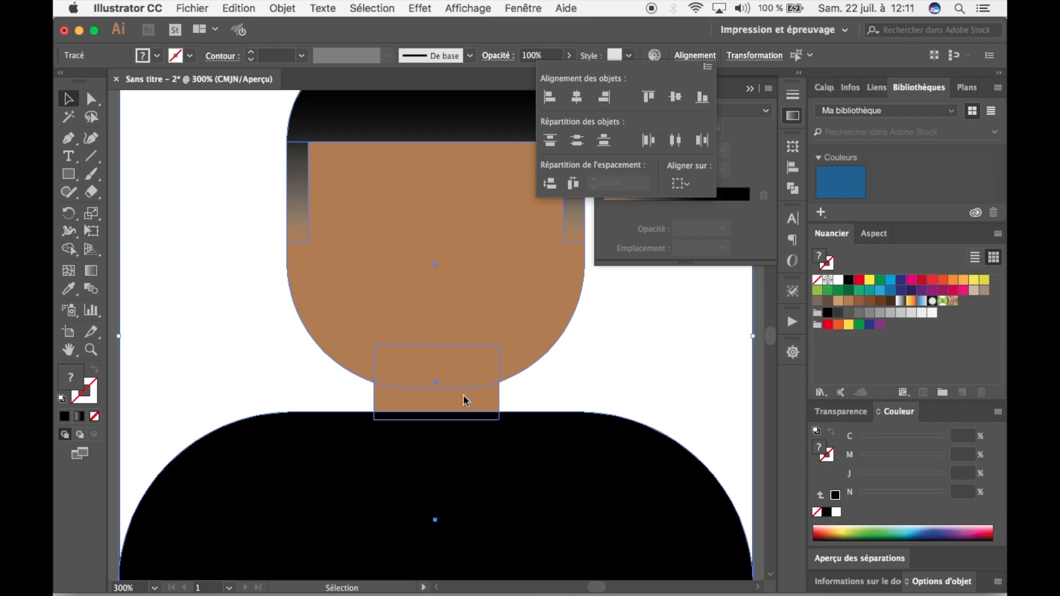
{"action": "left_click", "coordinate": [580, 96]}
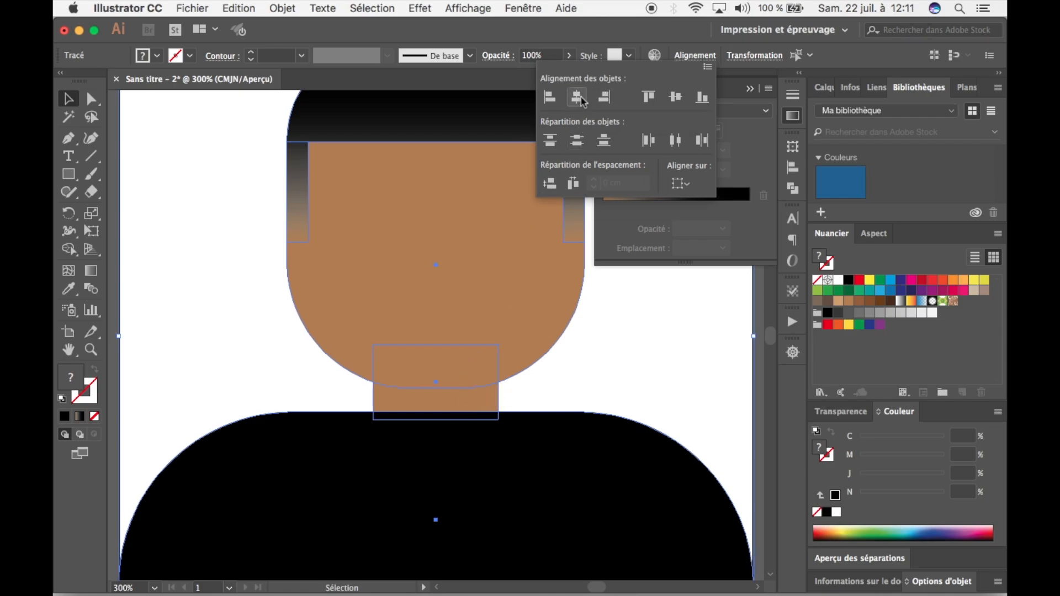
{"action": "left_click", "coordinate": [598, 346]}
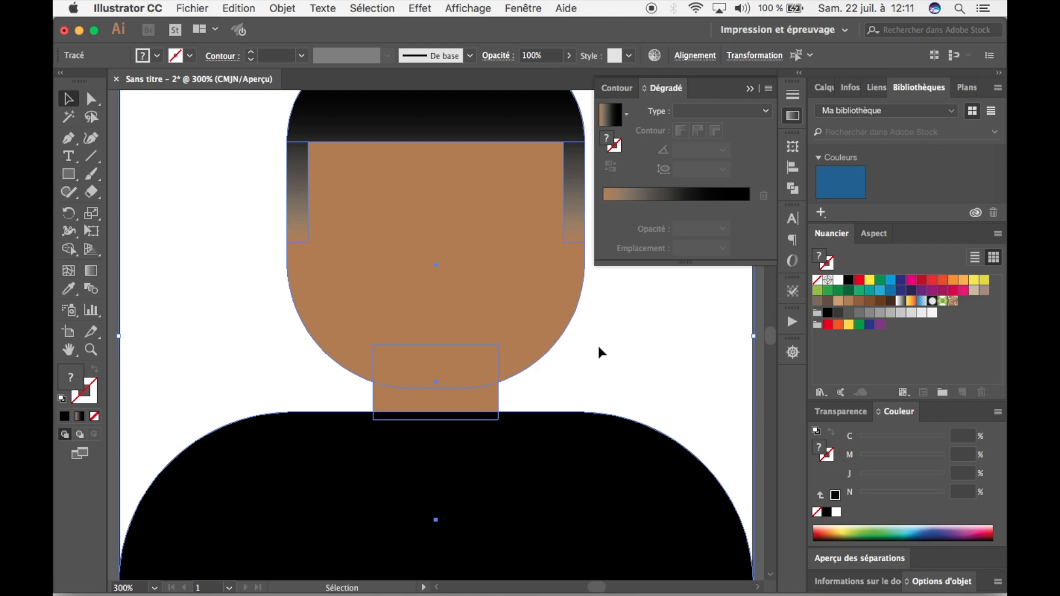
{"action": "left_click", "coordinate": [597, 344]}
{"action": "key", "text": "super+minus"}
{"action": "key", "text": "super+minus"}
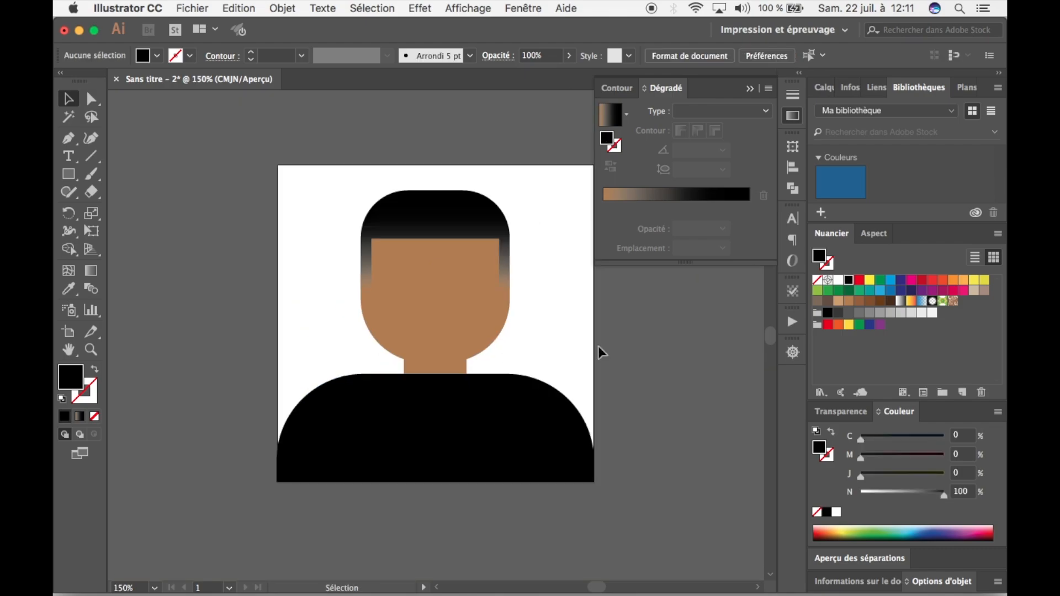
{"action": "key", "text": "super+plus"}
{"action": "key", "text": "super+plus"}
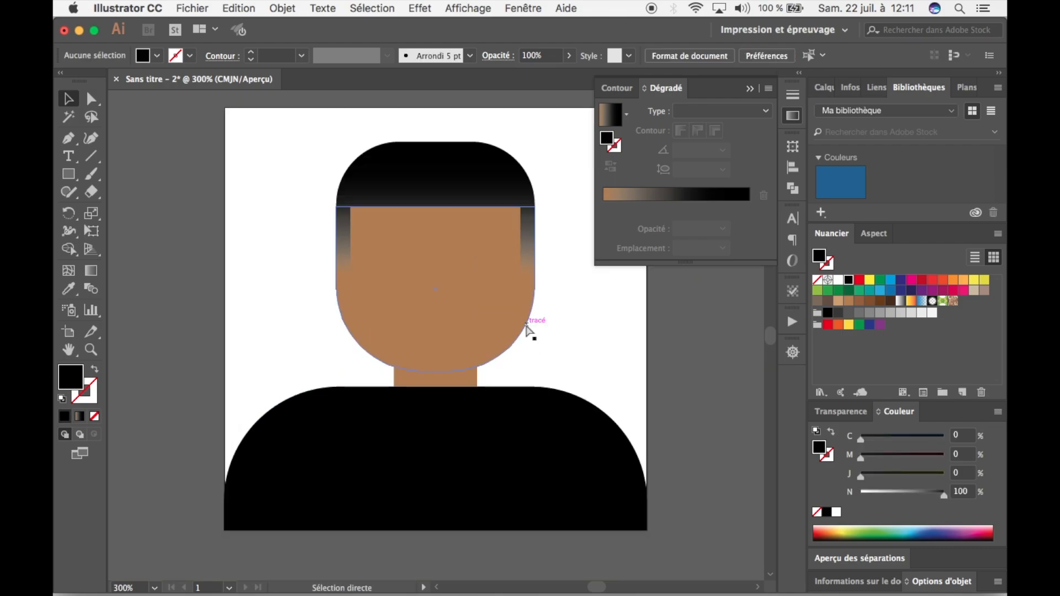
{"action": "key", "text": "super+minus"}
{"action": "key", "text": "super+minus"}
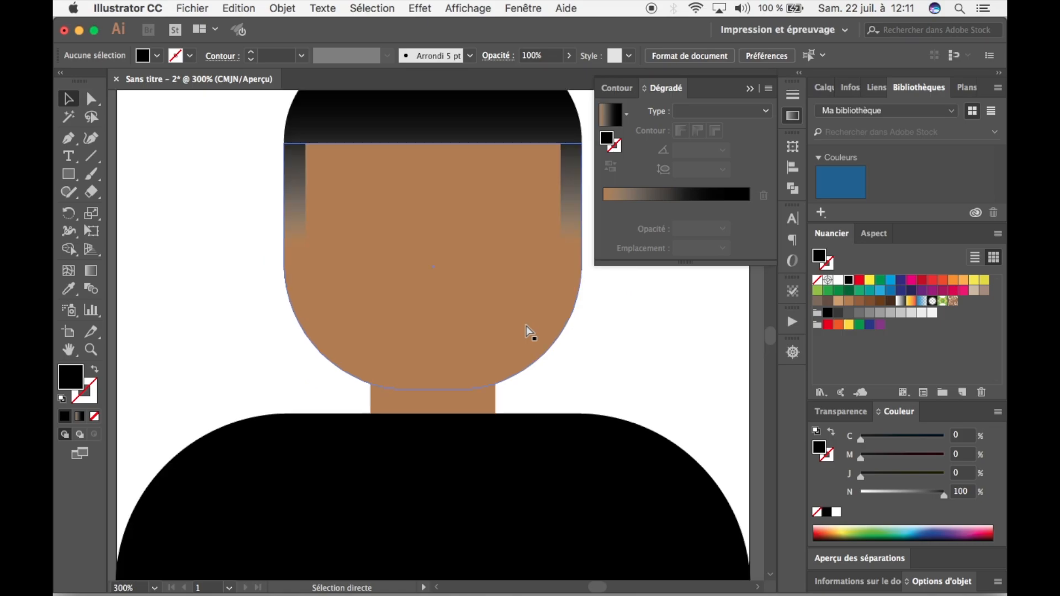
{"action": "key", "text": "v"}
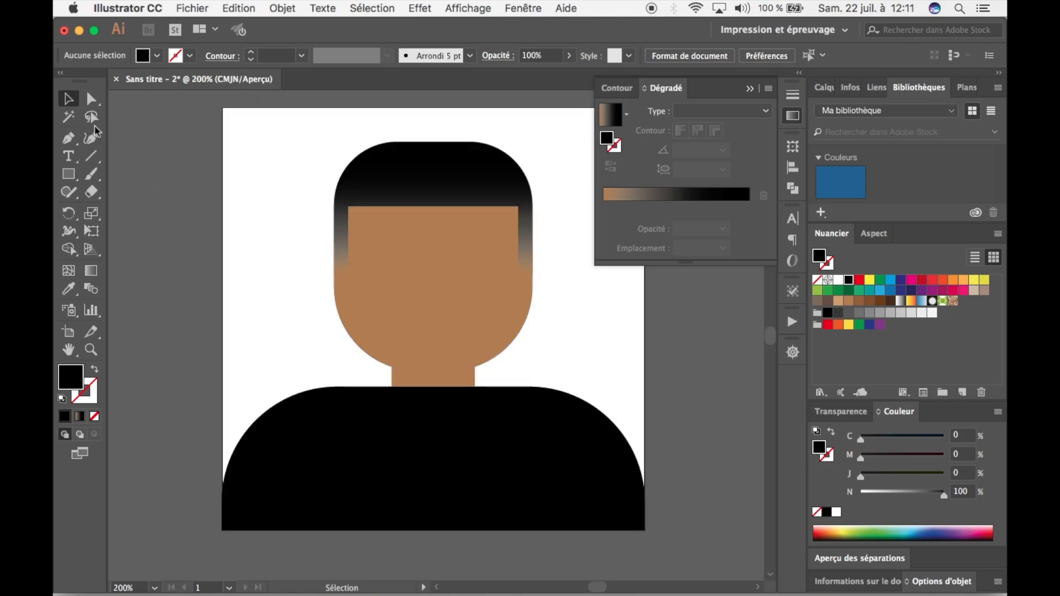
Draw a closed downward-pointing triangle with the Pen tool, about 1.97 cm wide, from the neck's base corners to a centred tip on the body.
{"action": "left_click", "coordinate": [67, 143]}
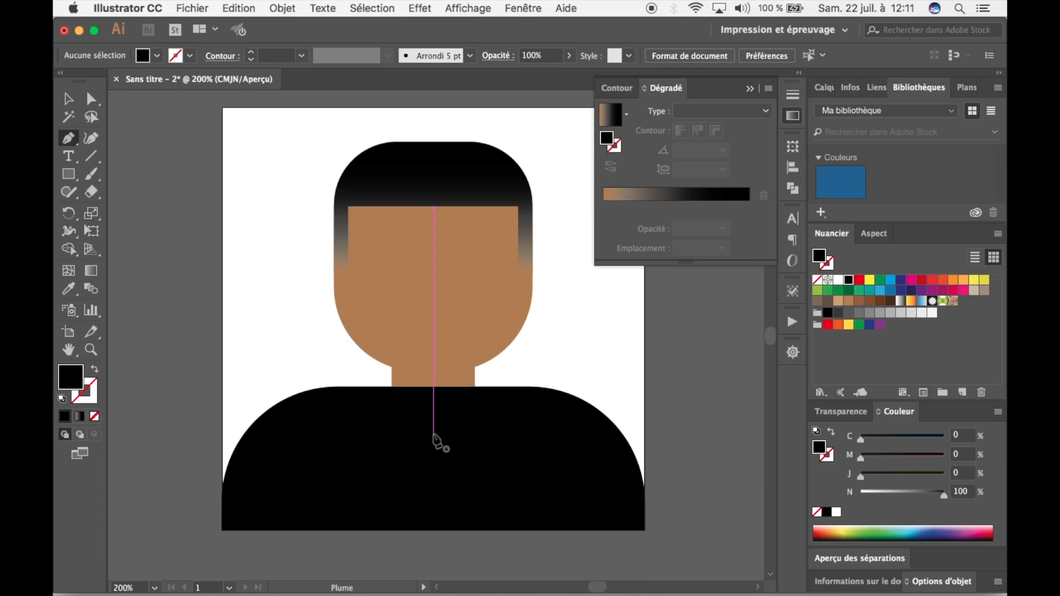
{"action": "left_click", "coordinate": [433, 435]}
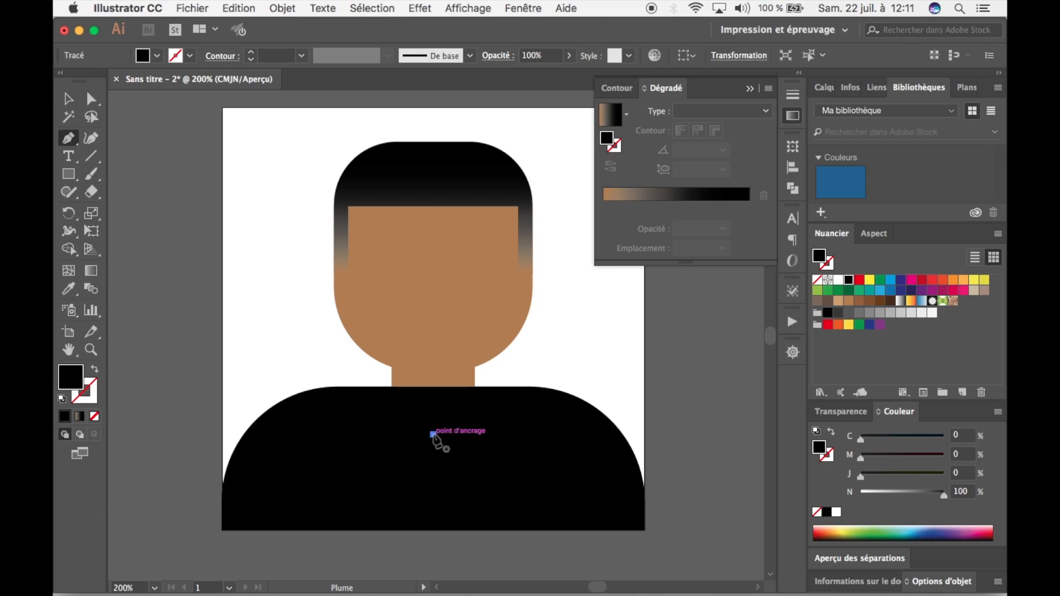
{"action": "left_click", "coordinate": [392, 388]}
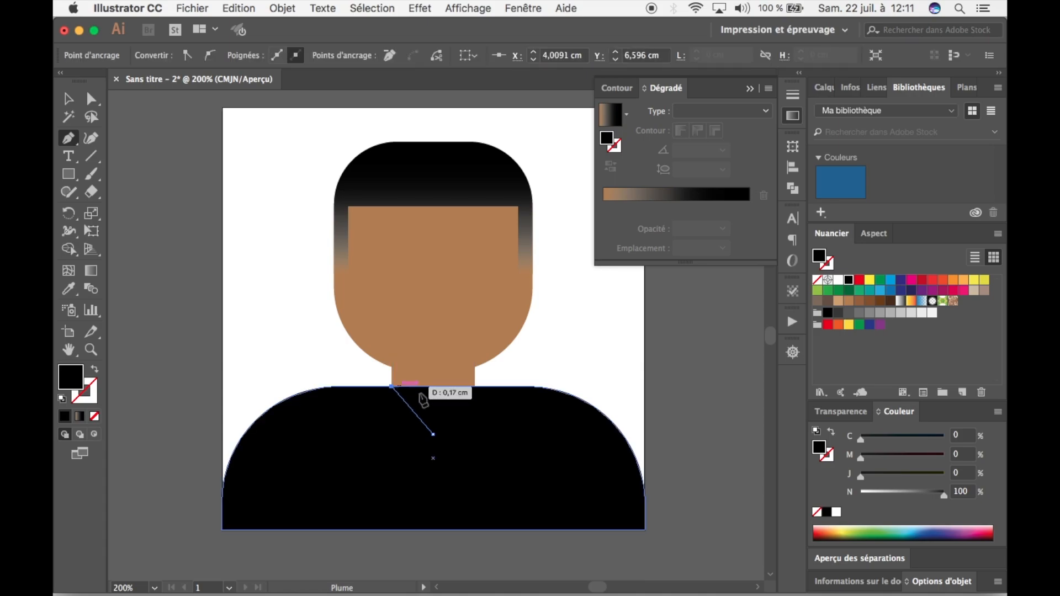
{"action": "left_click", "coordinate": [475, 388]}
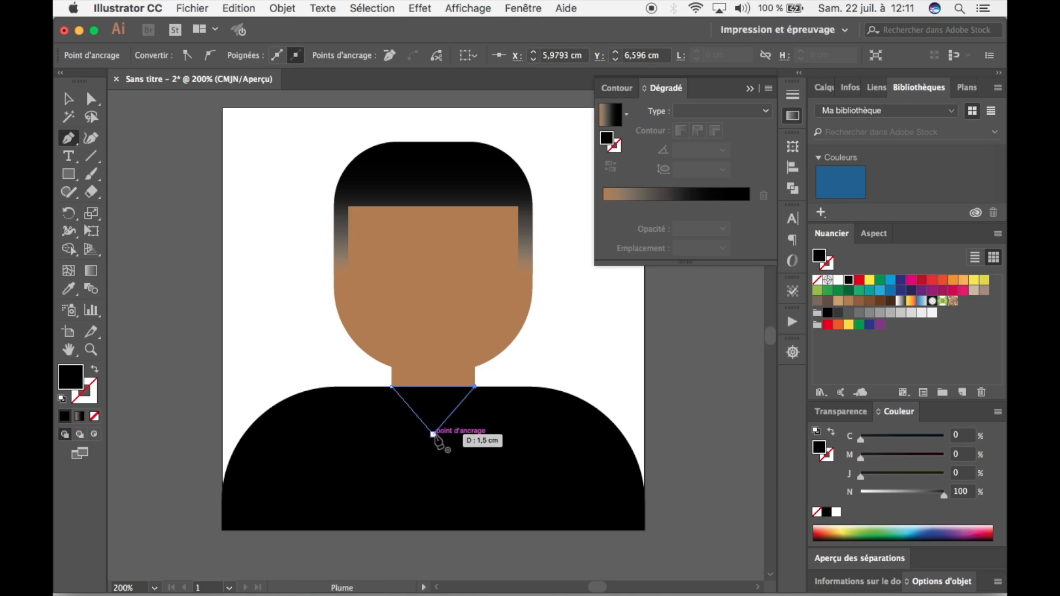
{"action": "left_click", "coordinate": [433, 434]}
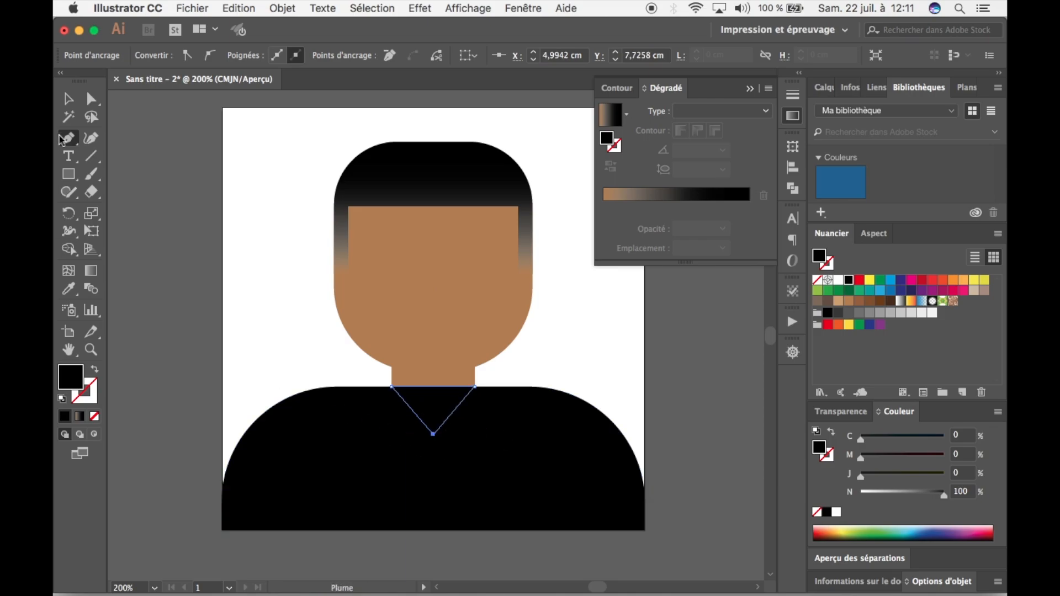
{"action": "left_click", "coordinate": [68, 98]}
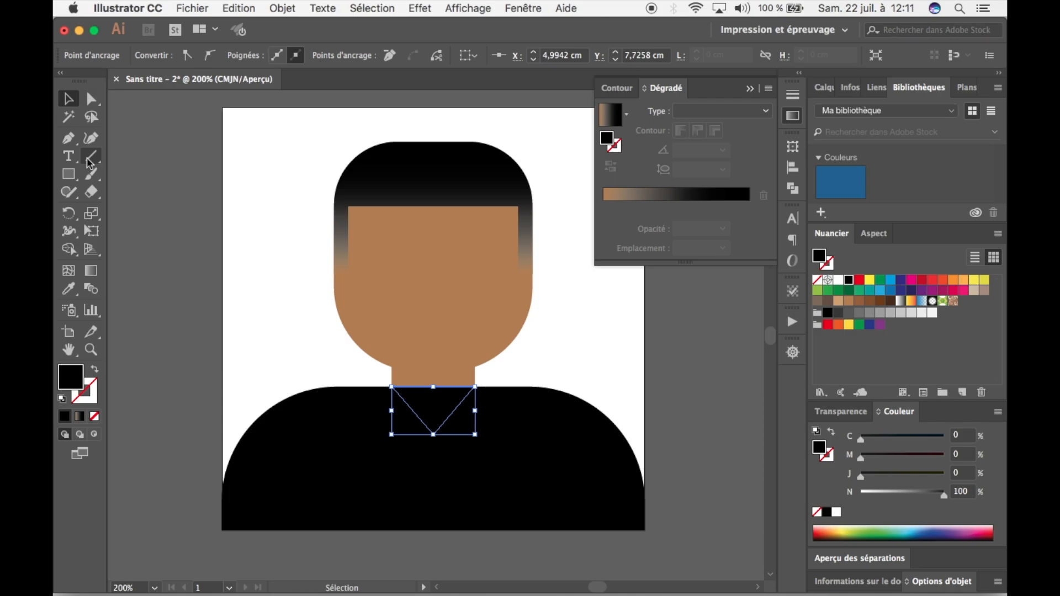
Try uniting the triangle with the black body, undo it, and subtract the triangle from the body to cut a V-neck.
{"action": "left_click", "coordinate": [547, 447], "text": "shift"}
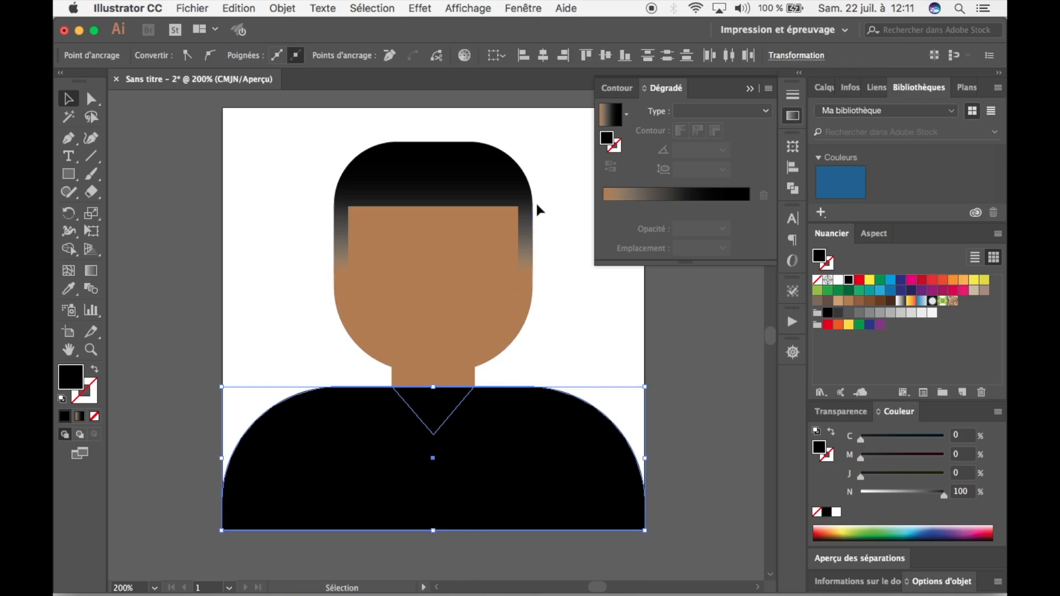
{"action": "left_click", "coordinate": [670, 350]}
{"action": "left_click", "coordinate": [438, 403]}
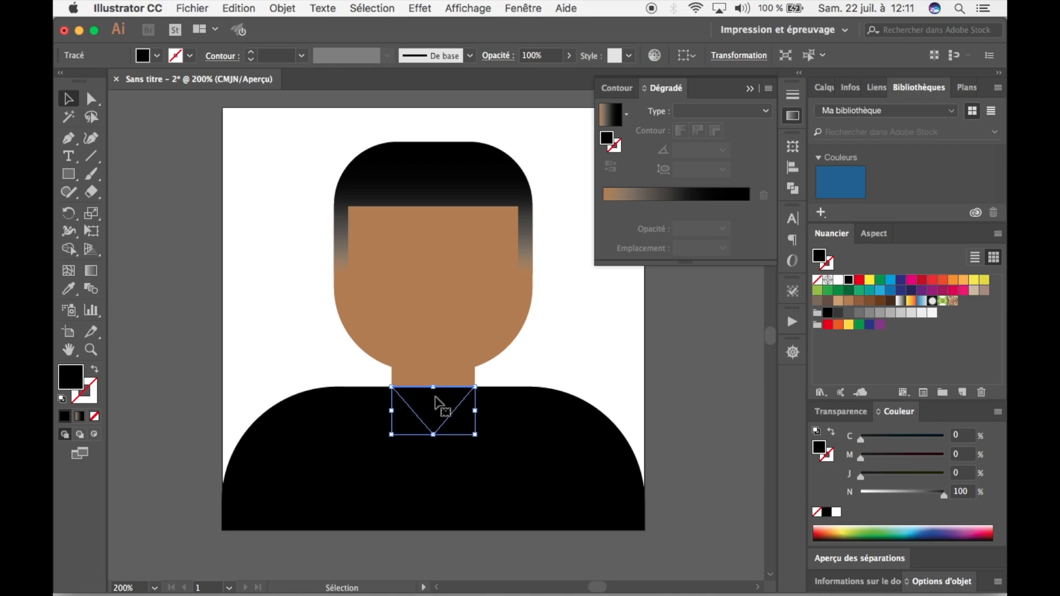
{"action": "left_click", "coordinate": [541, 442], "text": "shift"}
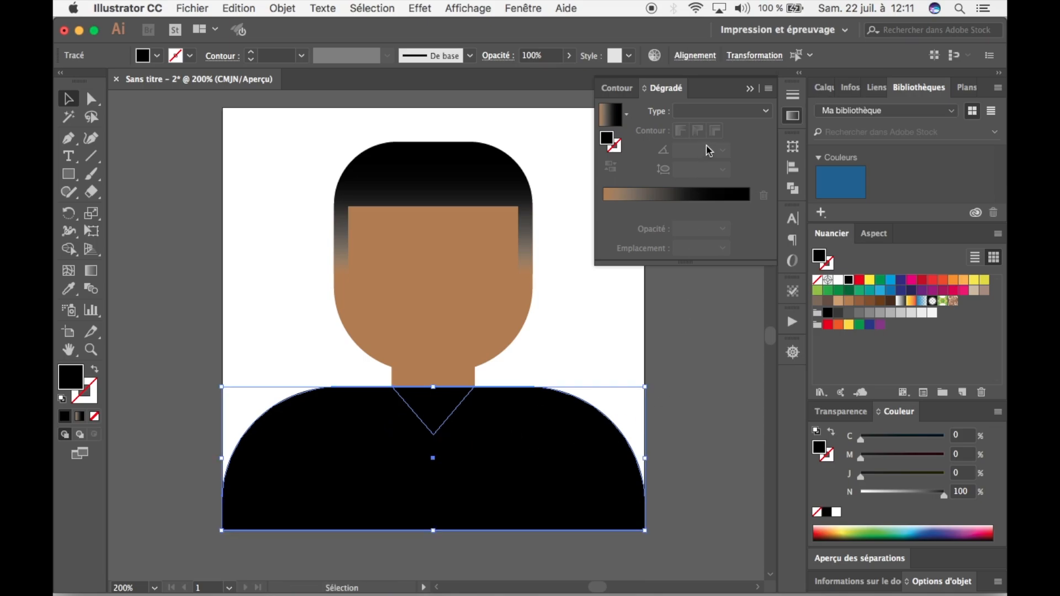
{"action": "left_click", "coordinate": [793, 188]}
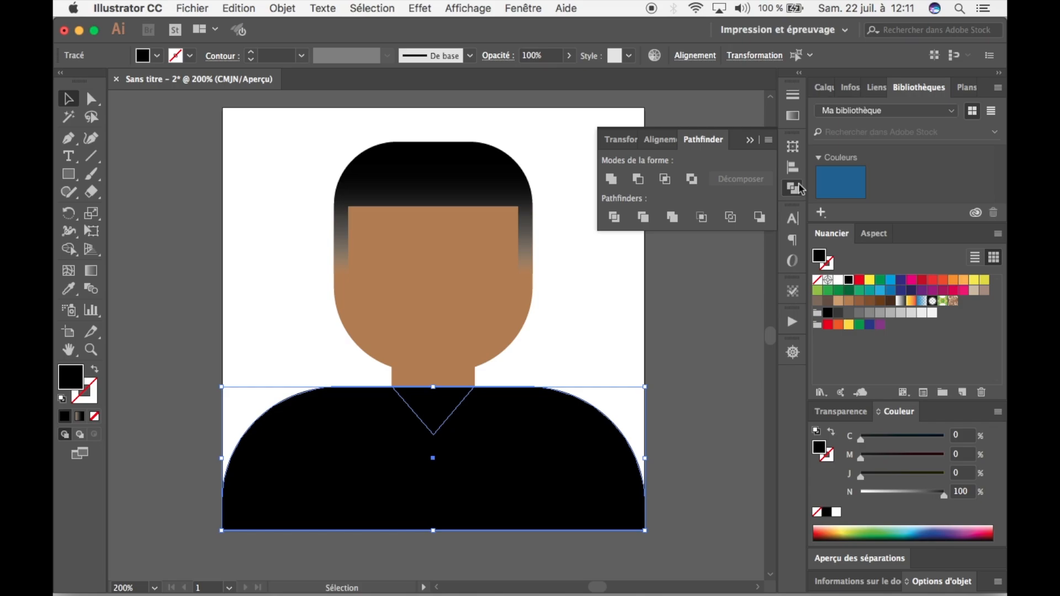
{"action": "left_click", "coordinate": [612, 180]}
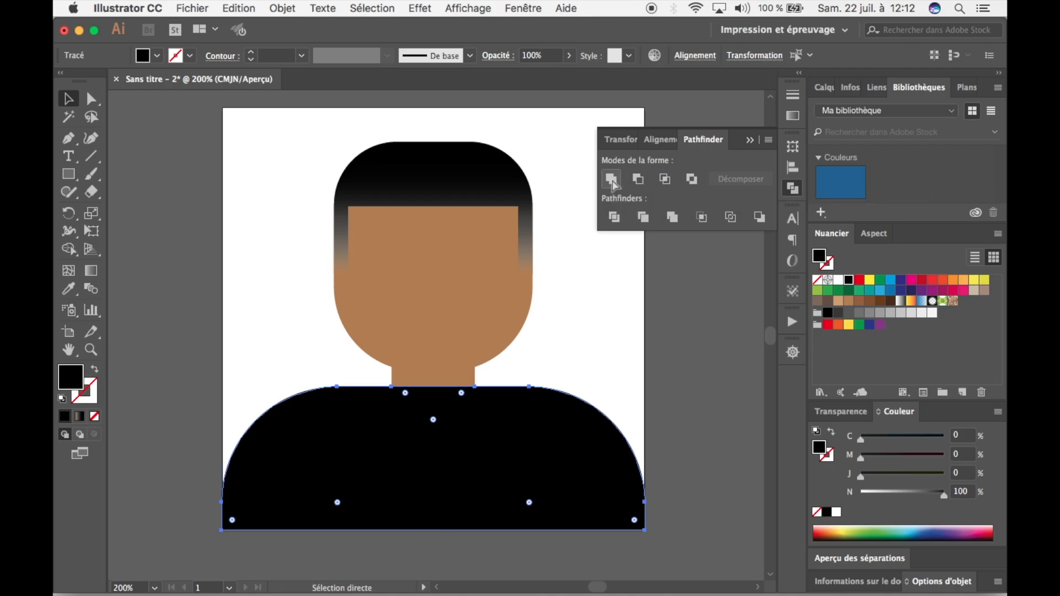
{"action": "key", "text": "super+z"}
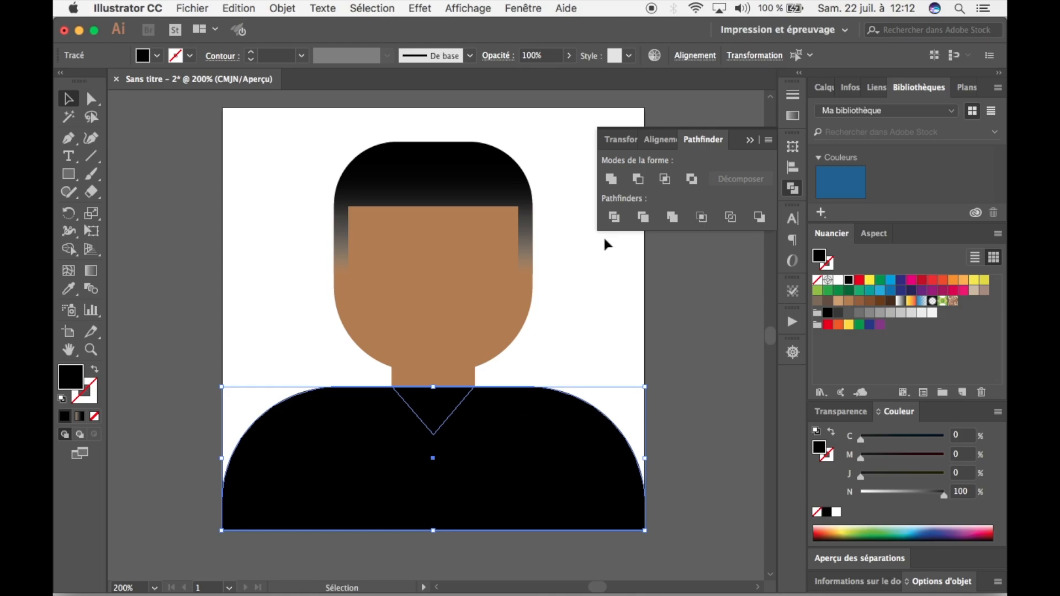
{"action": "left_click", "coordinate": [639, 180]}
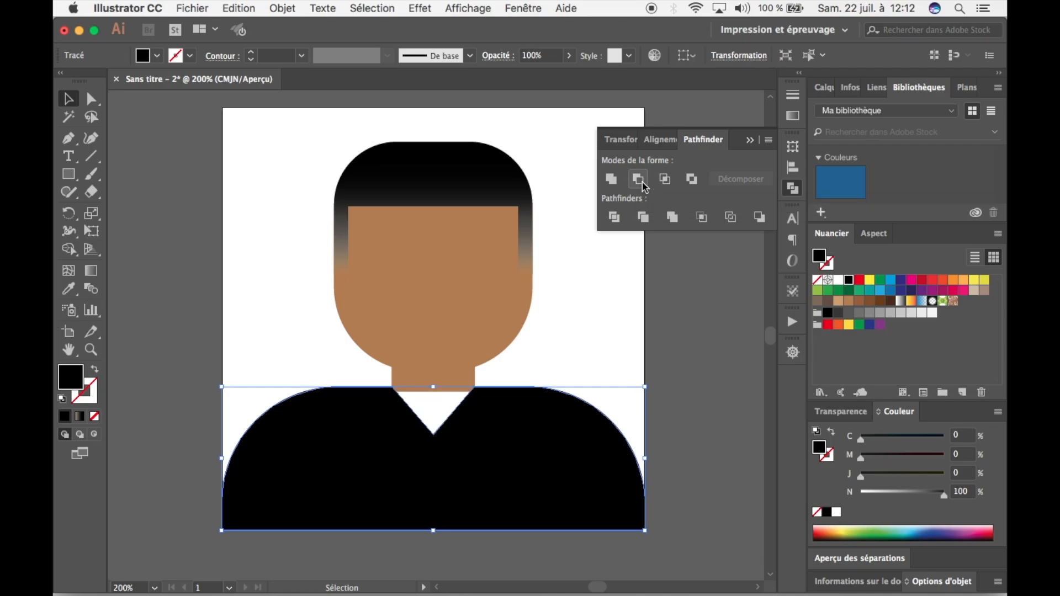
{"action": "left_click", "coordinate": [605, 292]}
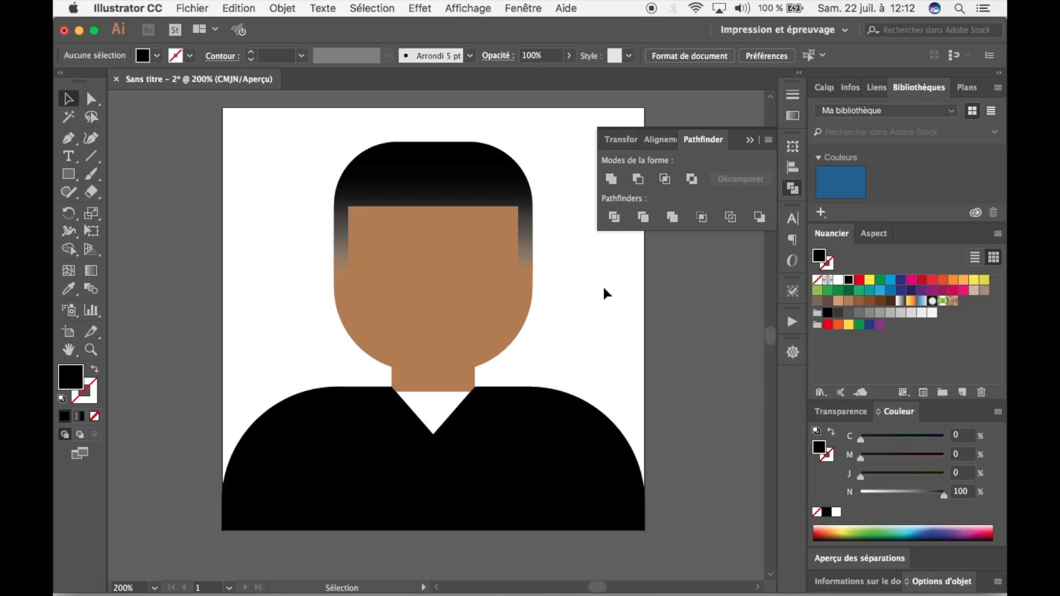
Extend the neck rectangle downward behind the body until skin colour fills the V-neck opening, and deselect it.
{"action": "left_click", "coordinate": [458, 383]}
{"action": "left_click_drag", "start_coordinate": [434, 392], "coordinate": [433, 462]}
{"action": "left_click", "coordinate": [542, 350]}
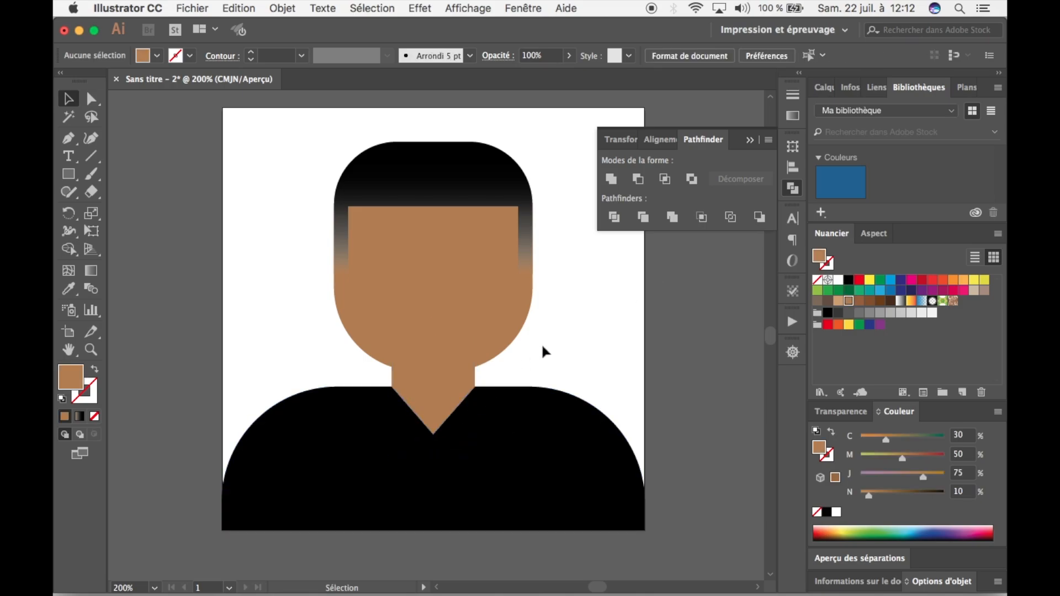
{"action": "left_click_drag", "start_coordinate": [531, 359], "coordinate": [561, 331]}
{"action": "left_click", "coordinate": [467, 377]}
{"action": "left_click", "coordinate": [594, 338]}
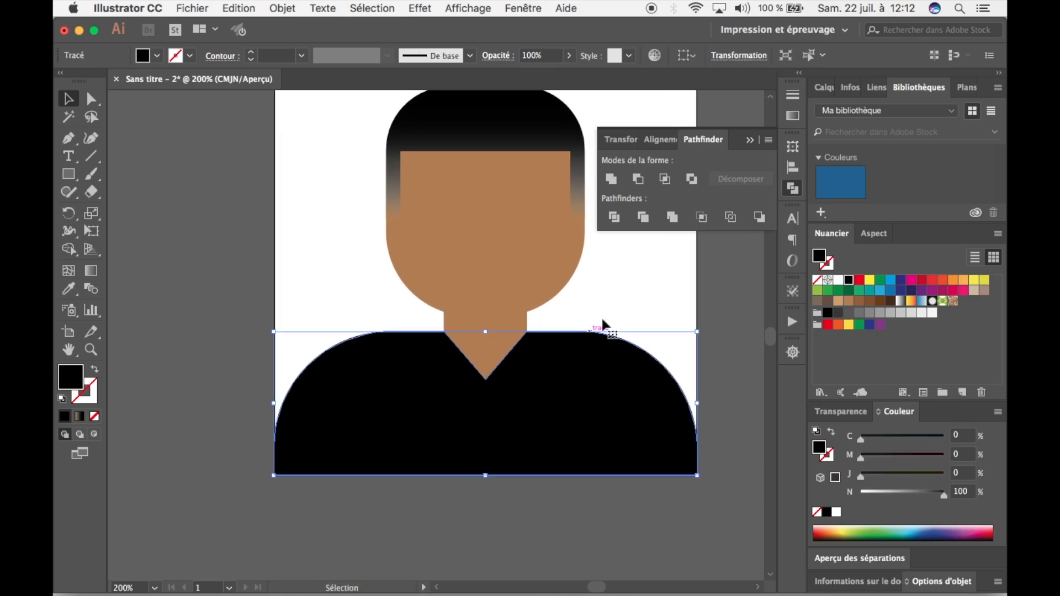
{"action": "left_click", "coordinate": [614, 301]}
{"action": "left_click_drag", "start_coordinate": [623, 290], "coordinate": [619, 310]}
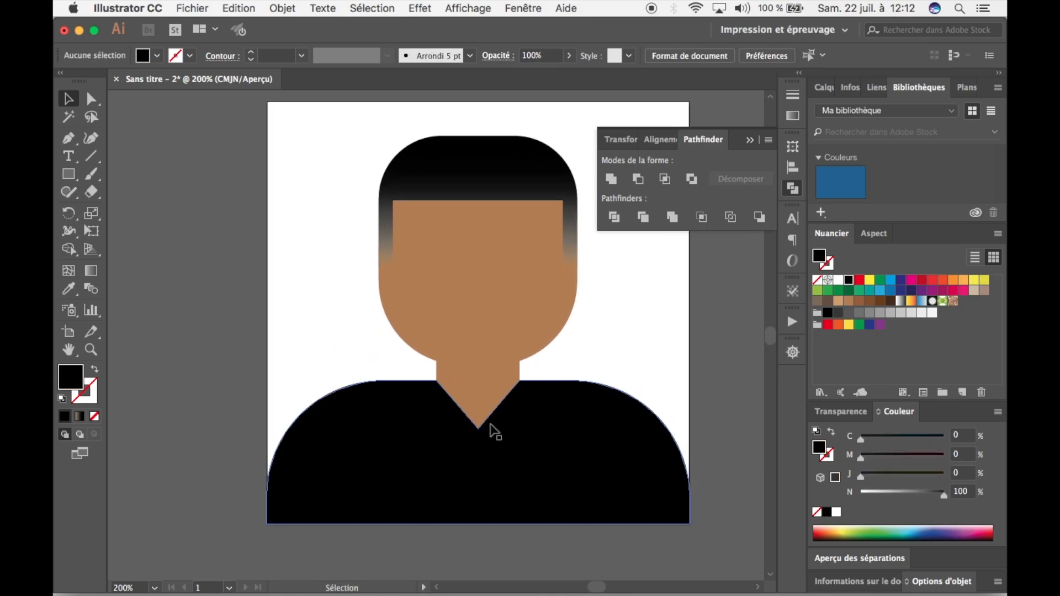
Round the pointed tip of the body's V-neck into a wide curved collar using its corner widget, and deselect it.
{"action": "key", "text": "super+plus"}
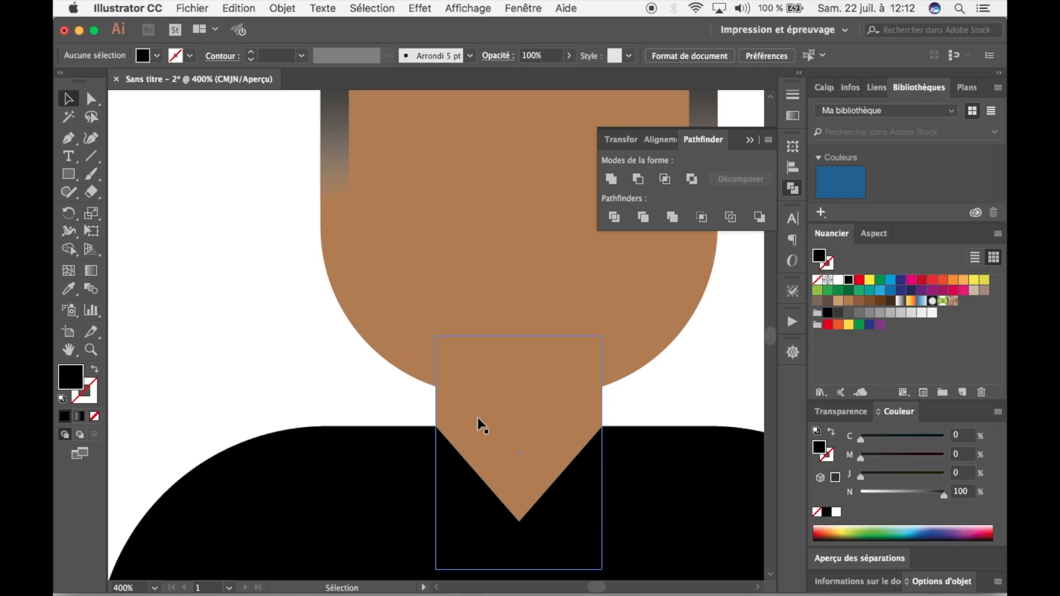
{"action": "left_click", "coordinate": [92, 99]}
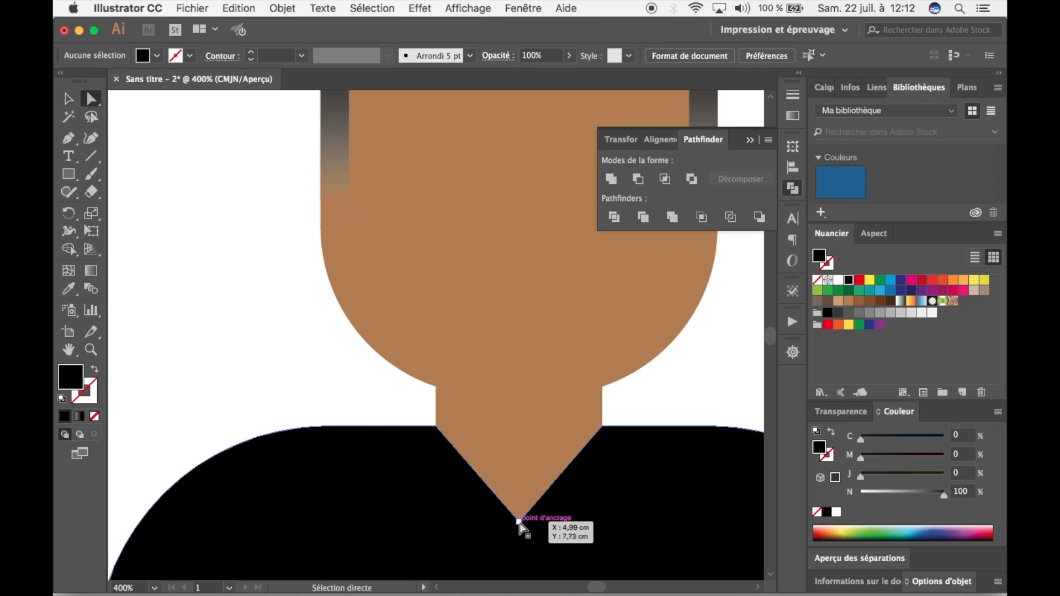
{"action": "left_click_drag", "start_coordinate": [519, 527], "coordinate": [513, 421]}
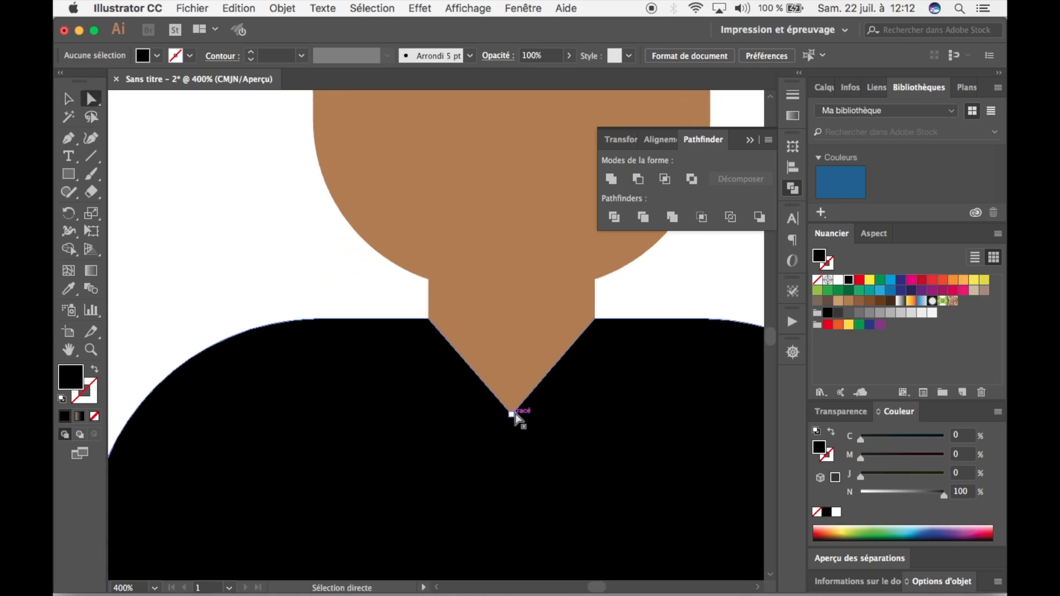
{"action": "left_click", "coordinate": [512, 414]}
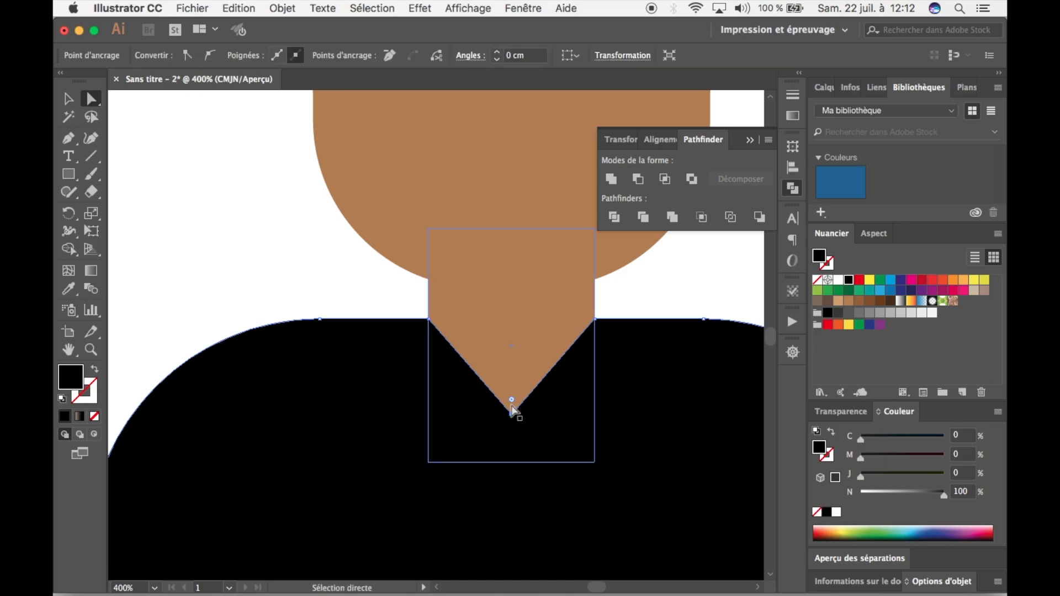
{"action": "left_click", "coordinate": [511, 400]}
{"action": "left_click_drag", "start_coordinate": [512, 402], "coordinate": [504, 300]}
{"action": "left_click", "coordinate": [667, 311]}
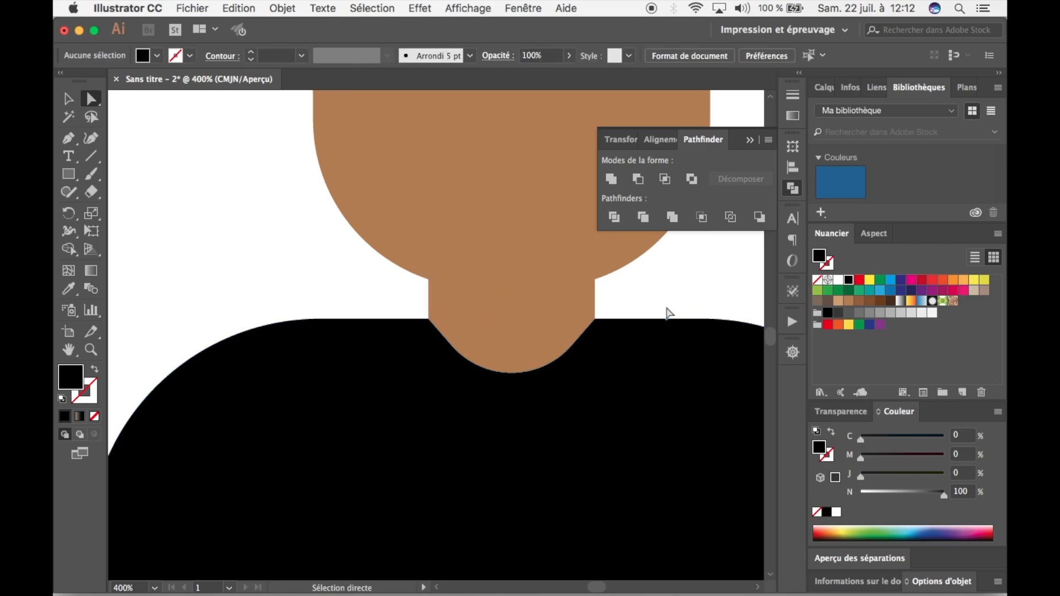
{"action": "key", "text": "super+minus"}
{"action": "key", "text": "super+minus"}
{"action": "key", "text": "super+minus"}
{"action": "key", "text": "super+minus"}
{"action": "key", "text": "super+plus"}
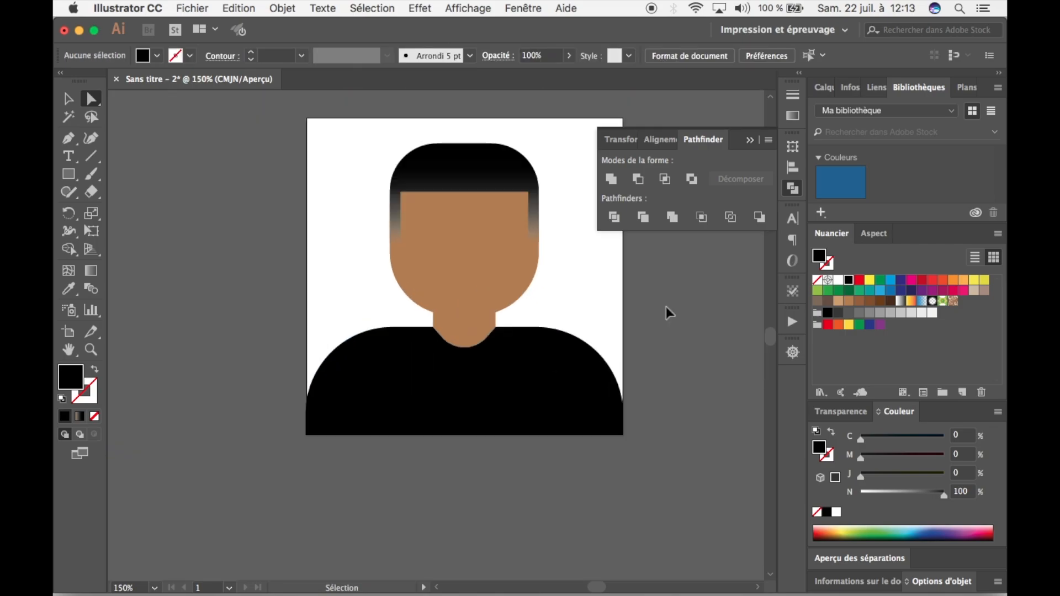
Draw a closed thin black triangle about 2.72 cm long beside the hair with the Pen tool, its point facing away from the head.
{"action": "key", "text": "super+plus"}
{"action": "key", "text": "space"}
{"action": "left_click_drag", "start_coordinate": [486, 342], "coordinate": [442, 407]}
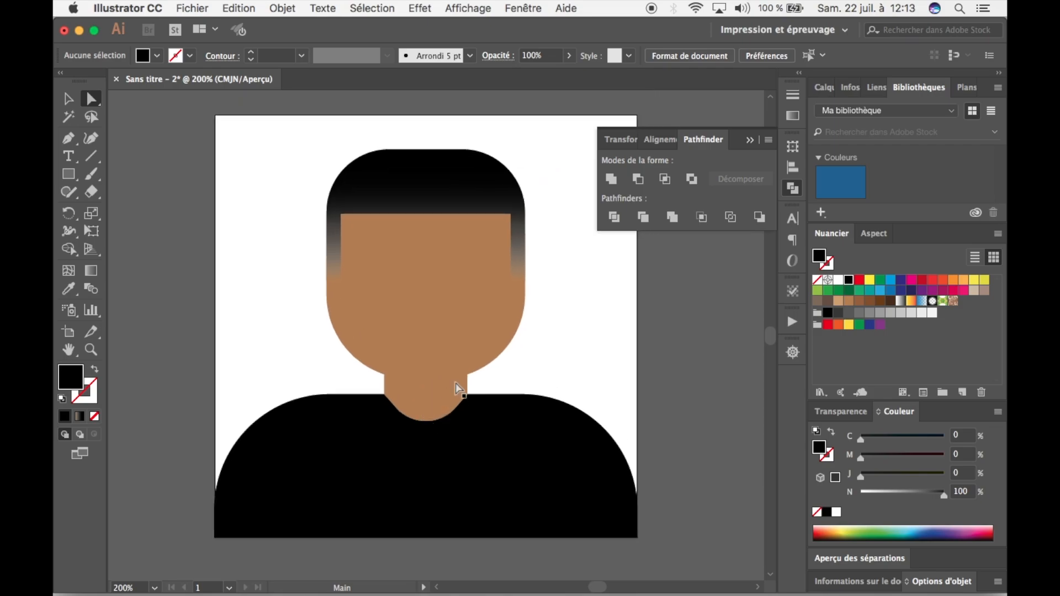
{"action": "key", "text": "super+plus"}
{"action": "key", "text": "space"}
{"action": "left_click_drag", "start_coordinate": [462, 319], "coordinate": [492, 402]}
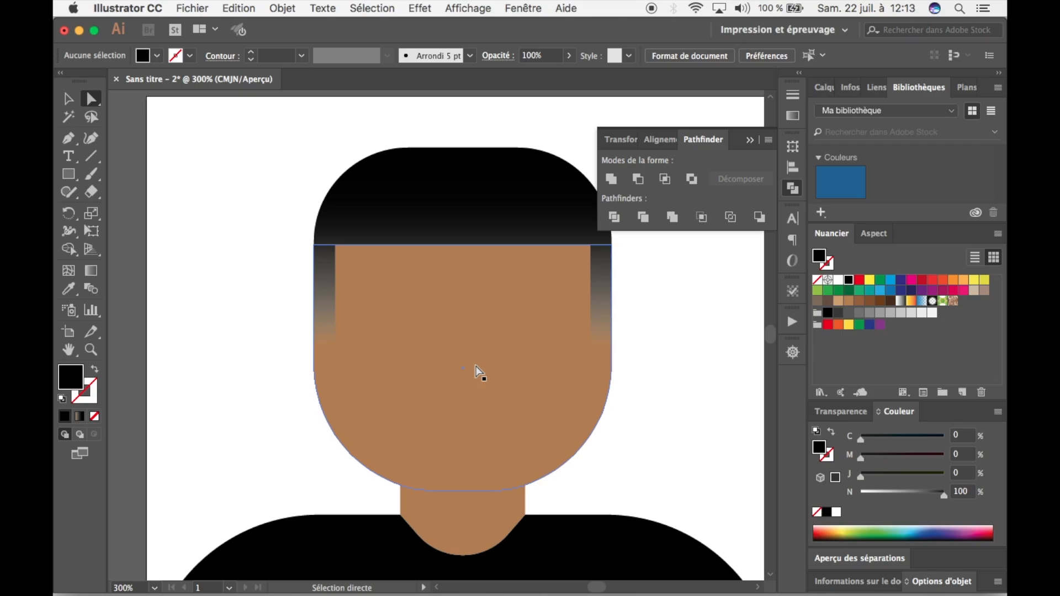
{"action": "key", "text": "space"}
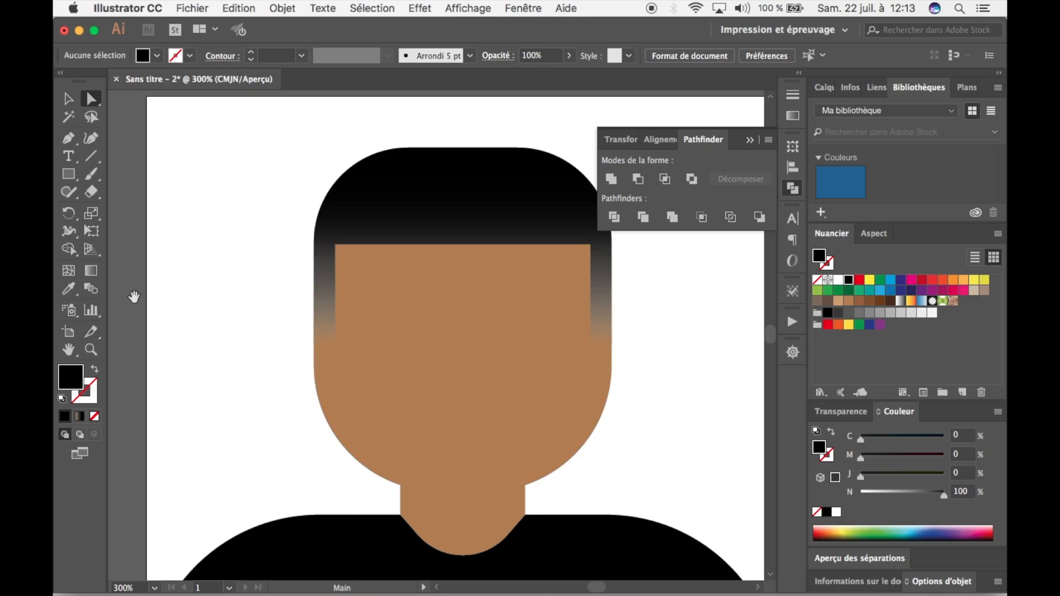
{"action": "left_click_drag", "start_coordinate": [132, 293], "coordinate": [160, 302]}
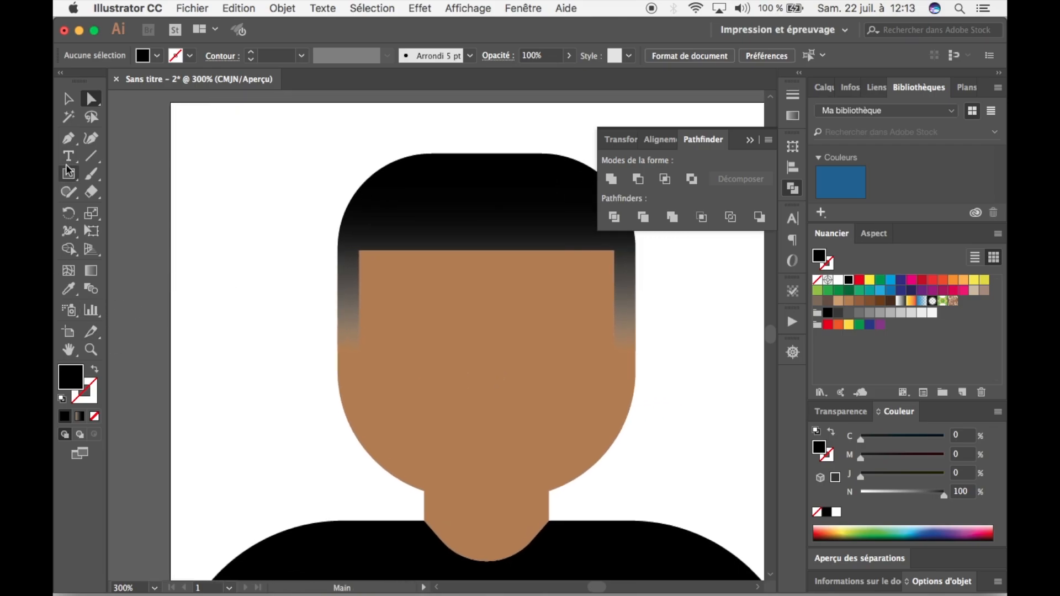
{"action": "left_click", "coordinate": [68, 138]}
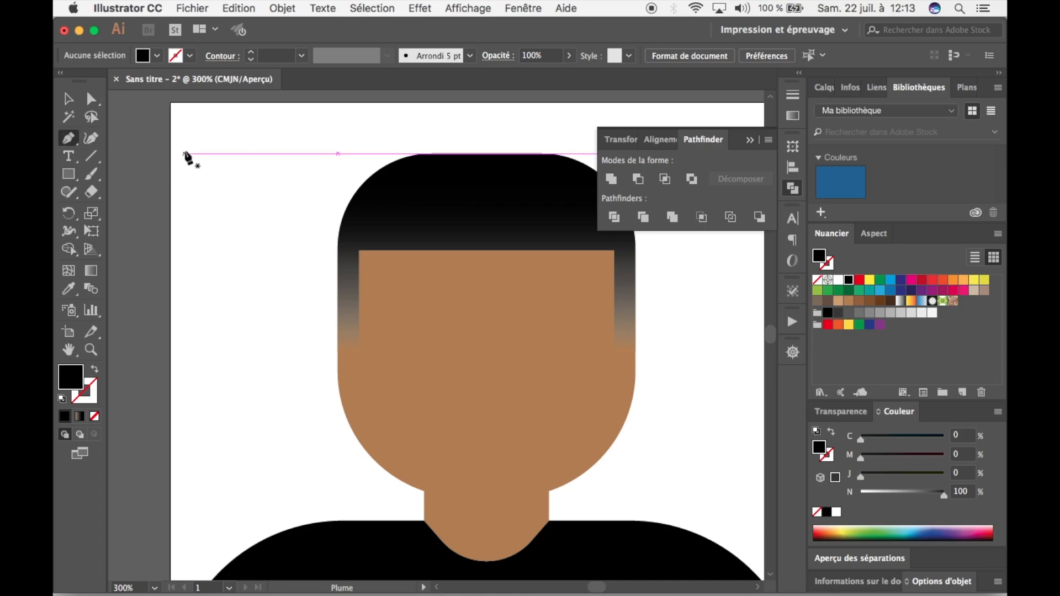
{"action": "left_click", "coordinate": [184, 154]}
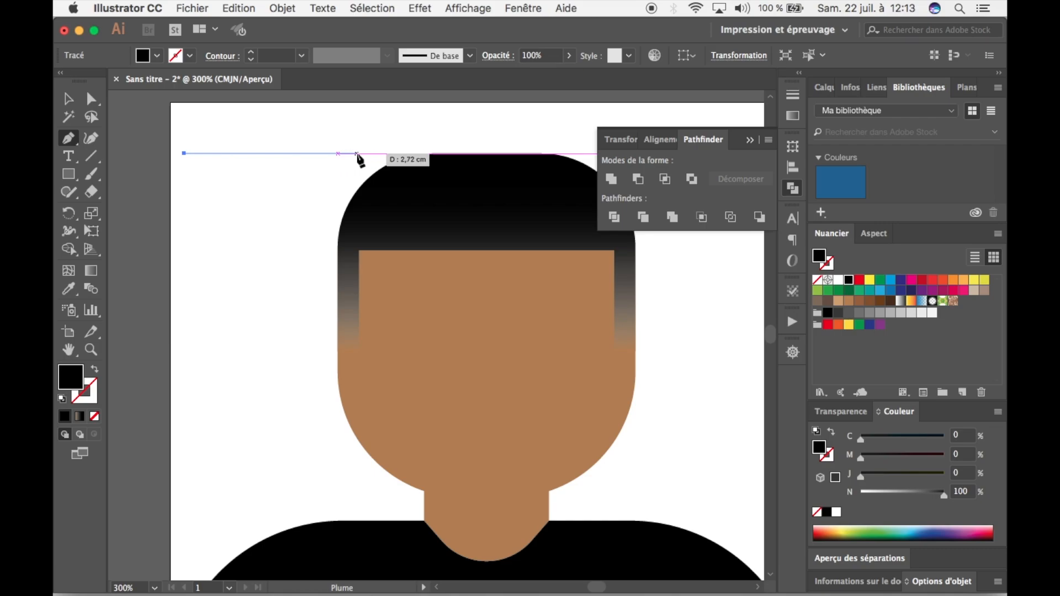
{"action": "left_click", "coordinate": [357, 153]}
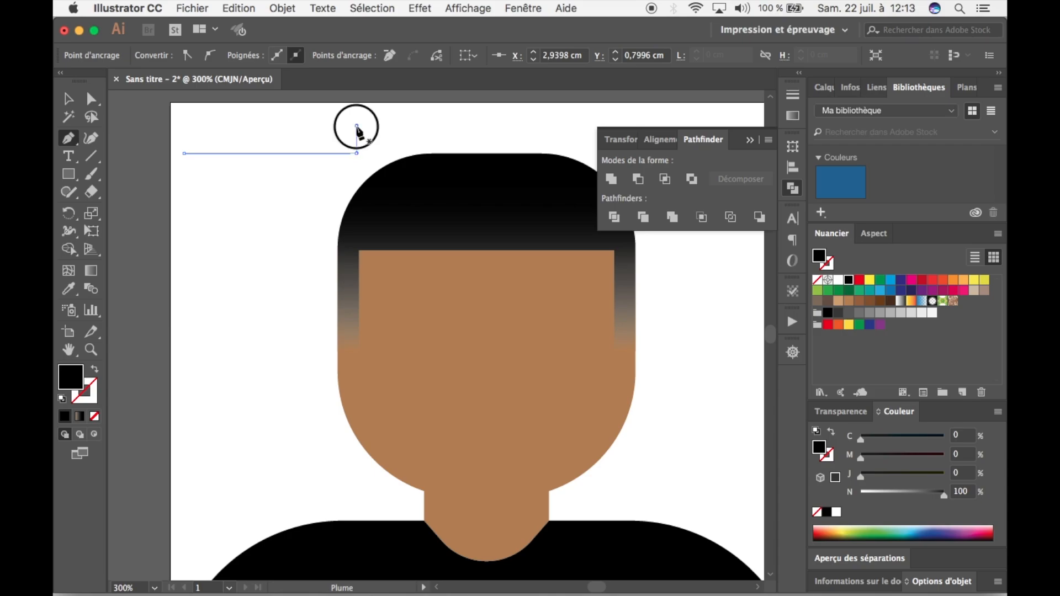
{"action": "left_click", "coordinate": [356, 127]}
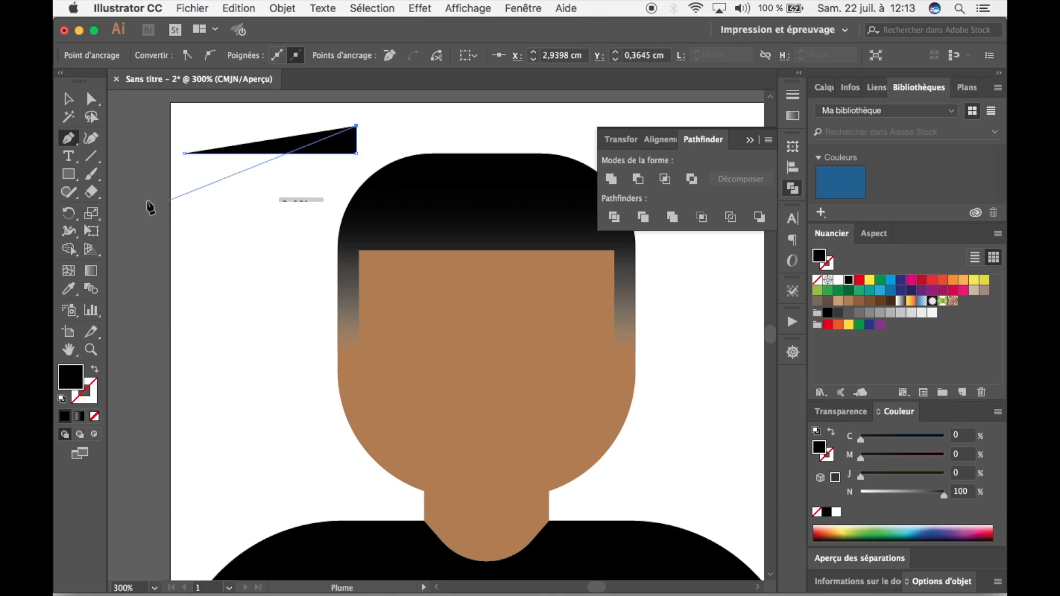
{"action": "left_click", "coordinate": [184, 154]}
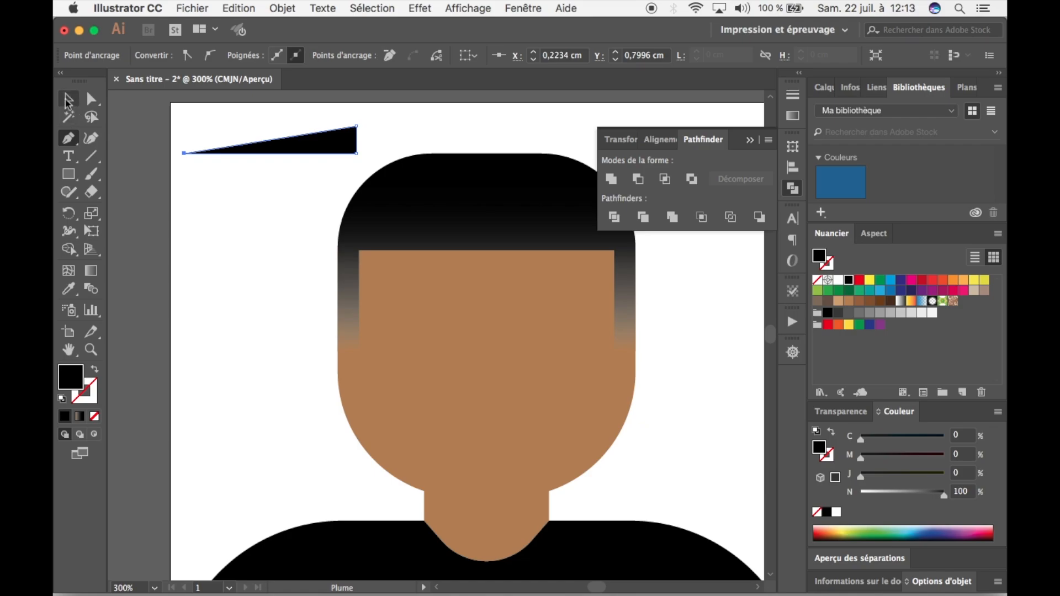
Shift the thin triangle slightly downward and delete it.
{"action": "left_click", "coordinate": [68, 98]}
{"action": "left_click", "coordinate": [194, 200]}
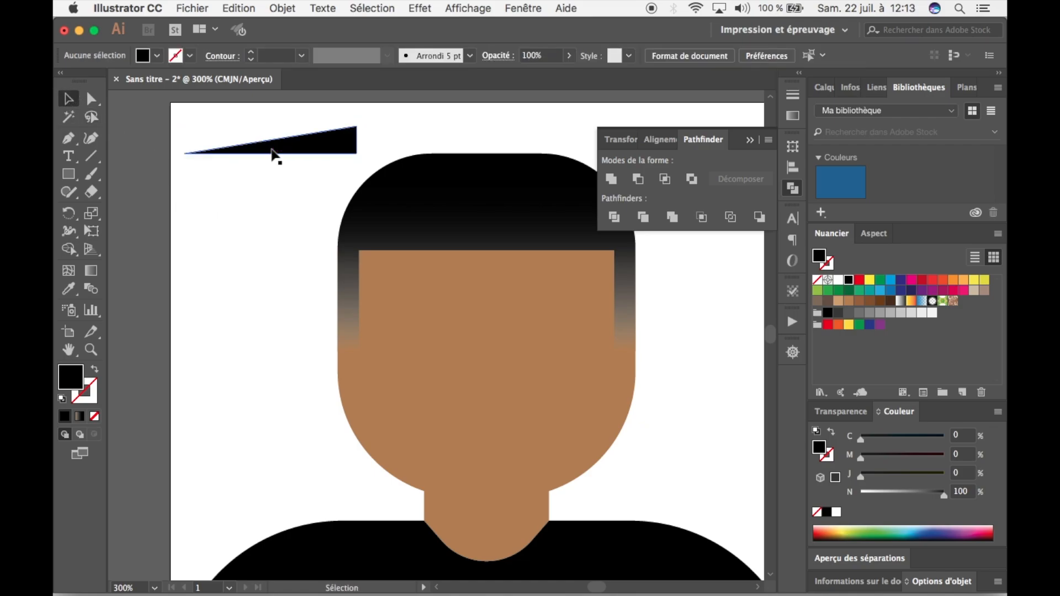
{"action": "left_click_drag", "start_coordinate": [274, 157], "coordinate": [260, 177]}
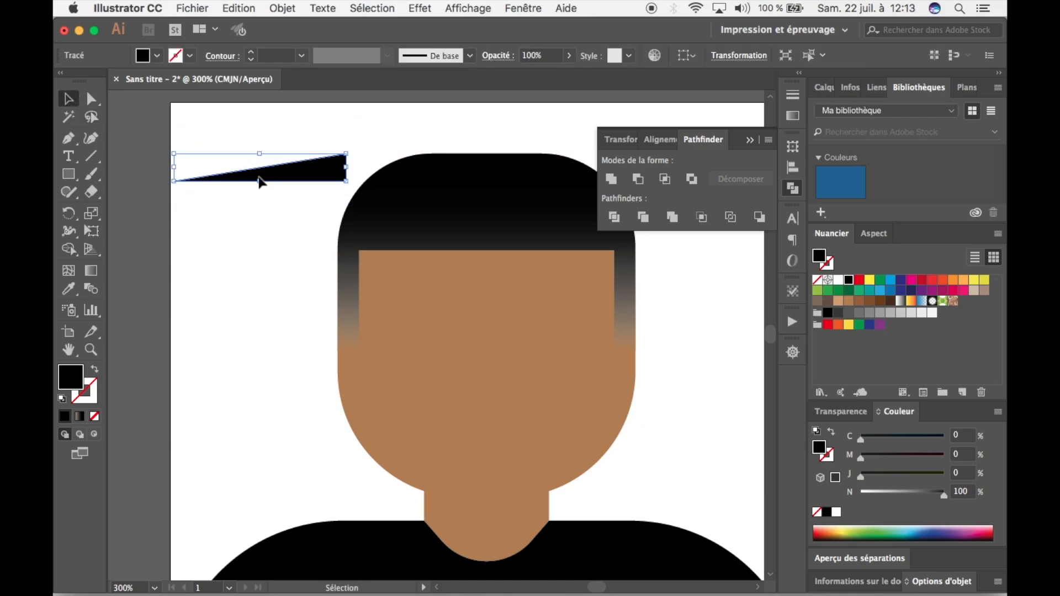
{"action": "key", "text": "Delete"}
{"action": "left_click", "coordinate": [68, 175]}
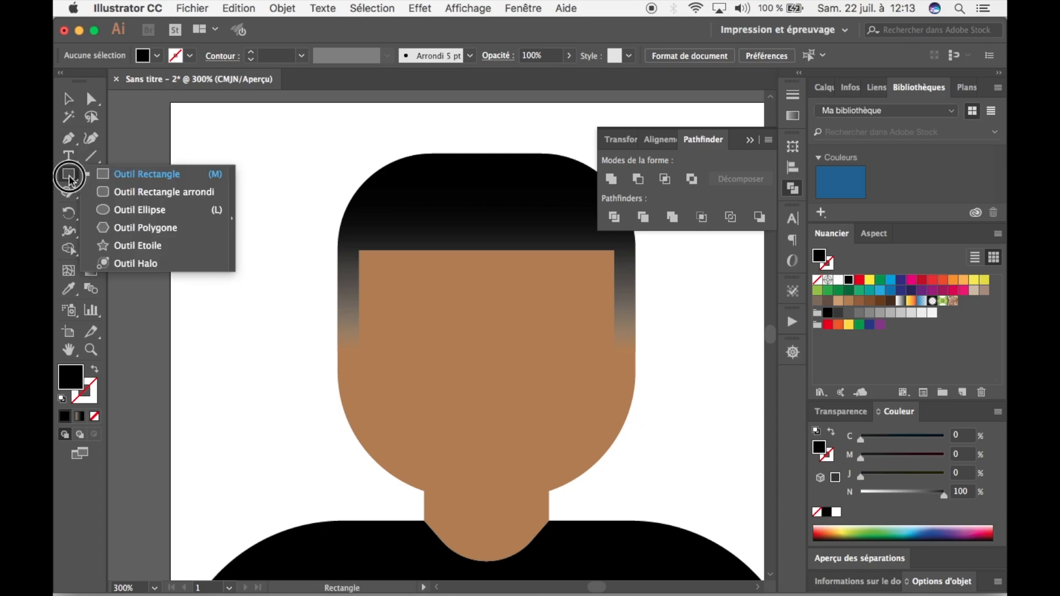
{"action": "left_click", "coordinate": [133, 245]}
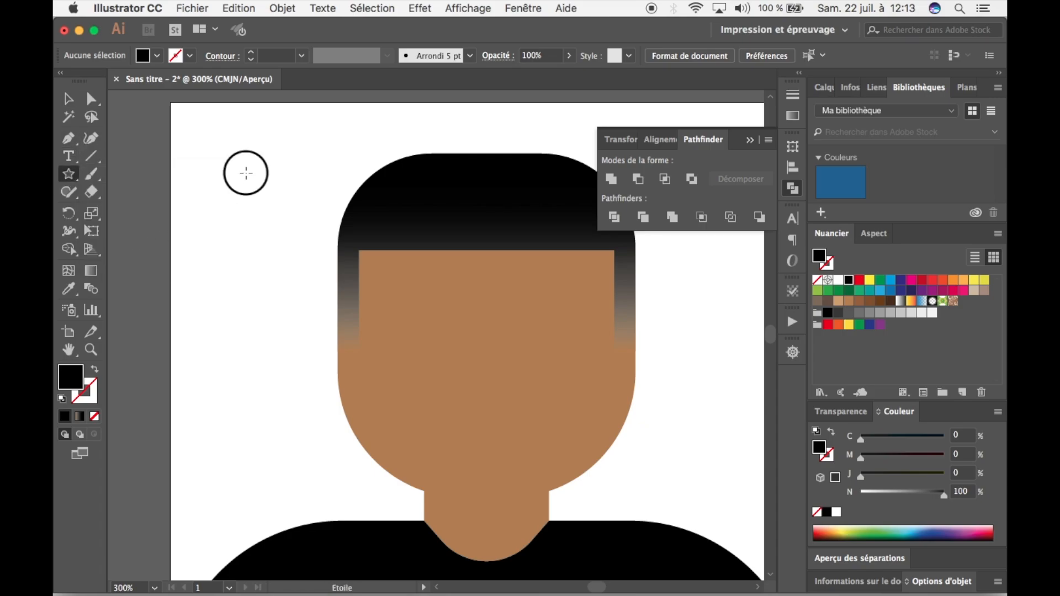
{"action": "left_click", "coordinate": [253, 174]}
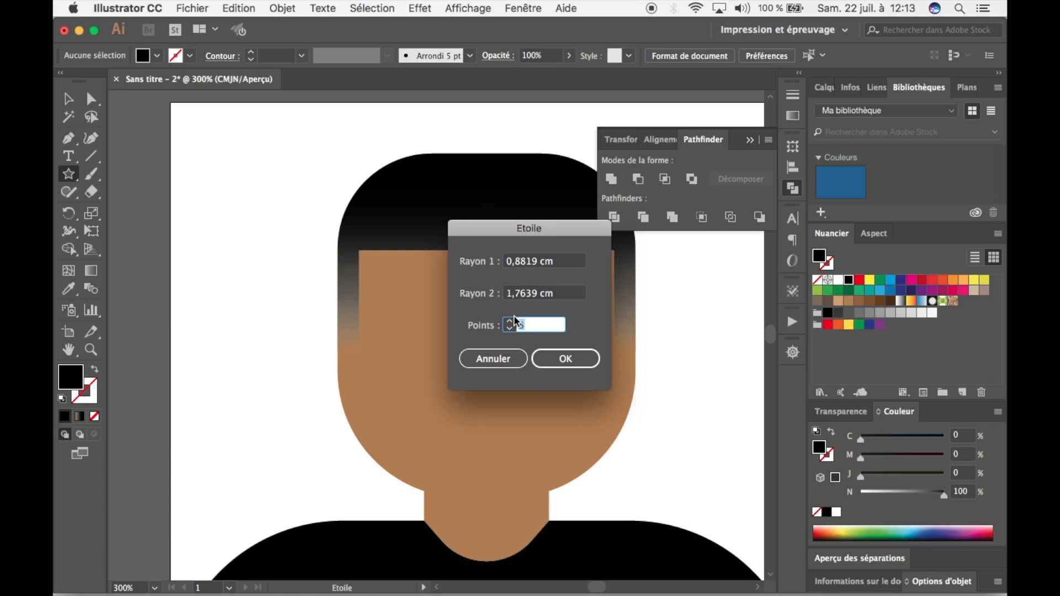
{"action": "left_click", "coordinate": [488, 359]}
Create a 3-point star with radii of 0,8819 cm and 1,7639 cm beside the hair.
{"action": "left_click", "coordinate": [69, 174]}
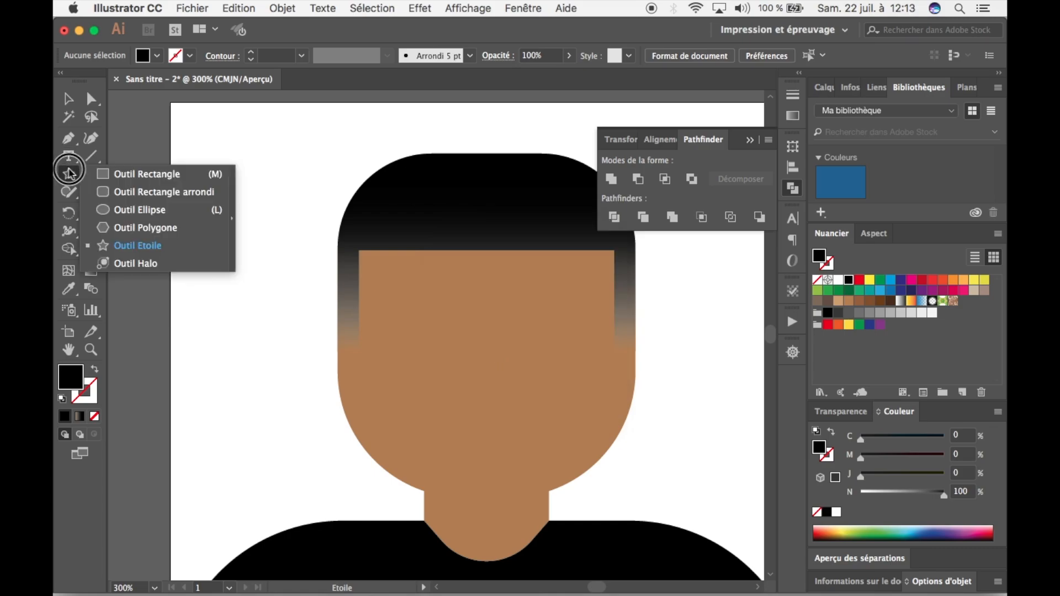
{"action": "left_click", "coordinate": [124, 245]}
{"action": "left_click", "coordinate": [243, 140]}
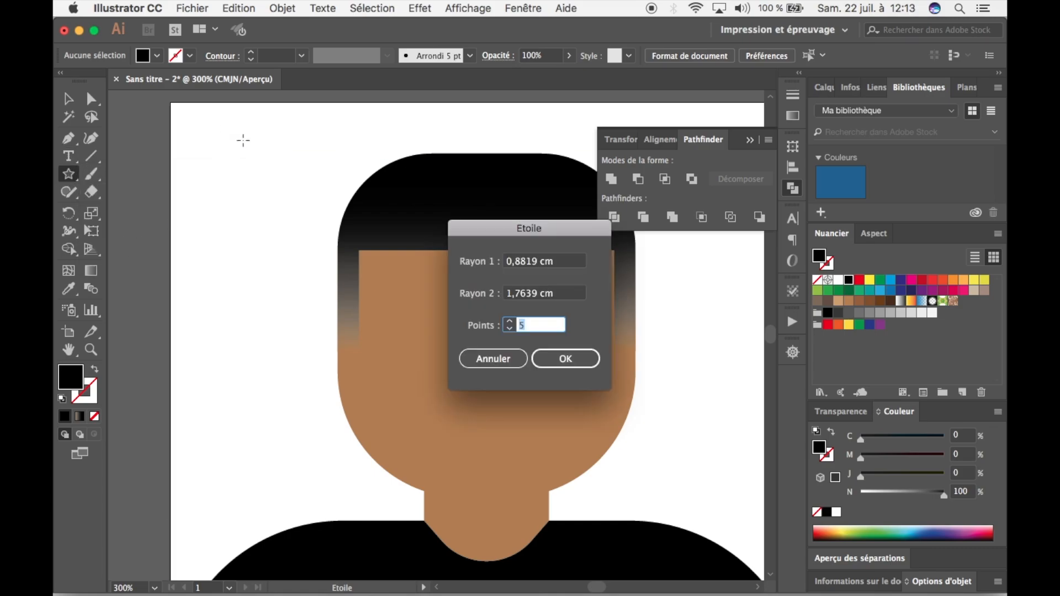
{"action": "double_click", "coordinate": [528, 326]}
{"action": "type", "text": "3"}
{"action": "key", "text": "Return"}
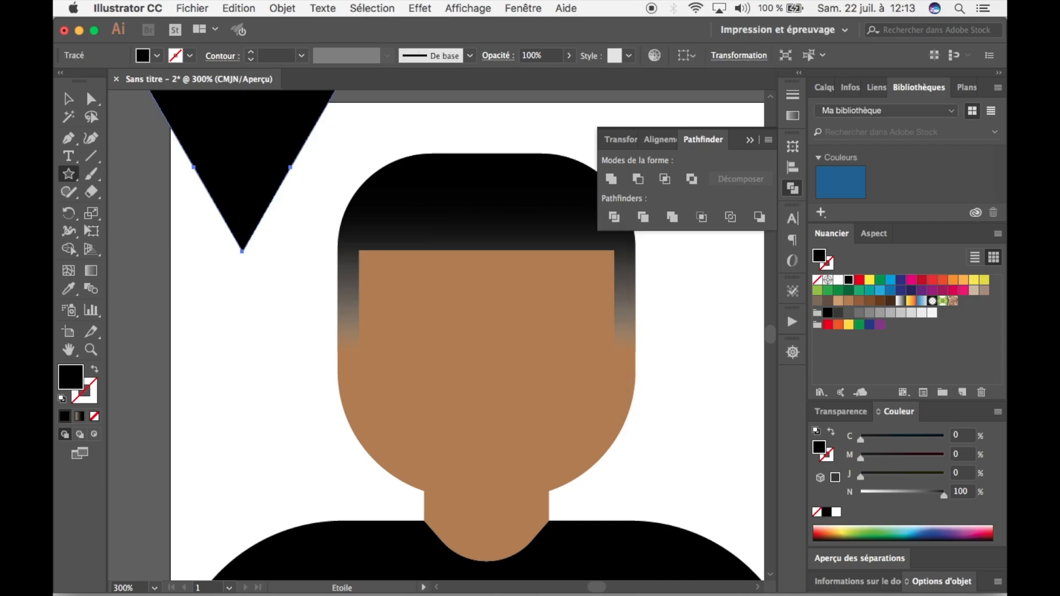
Rotate the three-point shape so its tip faces the head, and position it beside the face.
{"action": "left_click", "coordinate": [68, 98]}
{"action": "left_click_drag", "start_coordinate": [260, 177], "coordinate": [278, 272]}
{"action": "left_click_drag", "start_coordinate": [363, 170], "coordinate": [178, 163]}
{"action": "left_click_drag", "start_coordinate": [246, 236], "coordinate": [214, 220]}
Stretch the shape's tip and lower mid-edge anchor across the face to form a flat-based wedge, and delete the shape.
{"action": "left_click", "coordinate": [91, 98]}
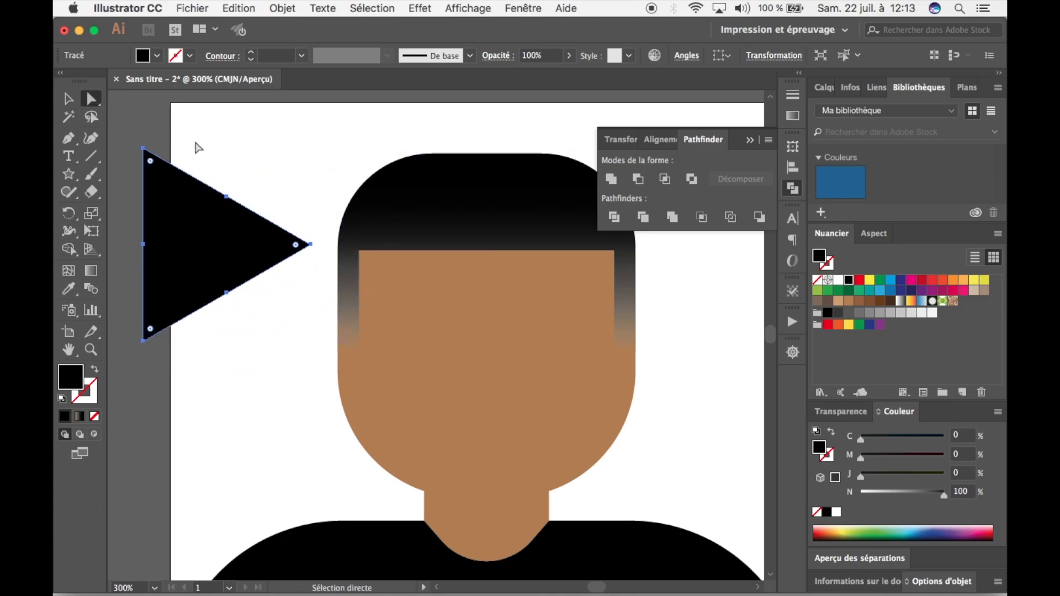
{"action": "left_click", "coordinate": [280, 208]}
{"action": "left_click", "coordinate": [229, 221]}
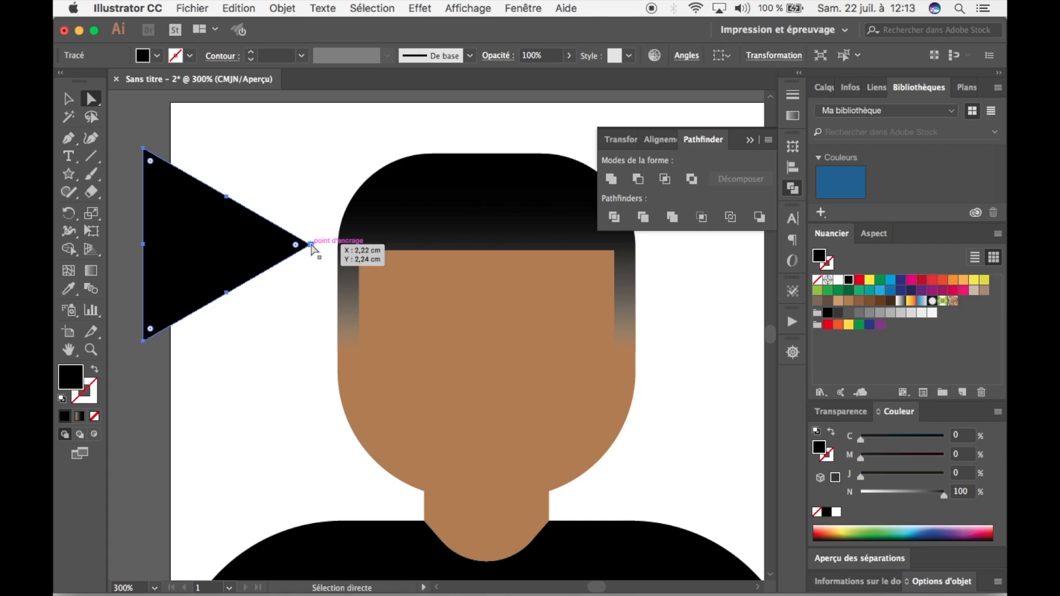
{"action": "left_click_drag", "start_coordinate": [309, 244], "coordinate": [528, 342]}
{"action": "left_click_drag", "start_coordinate": [228, 294], "coordinate": [331, 342]}
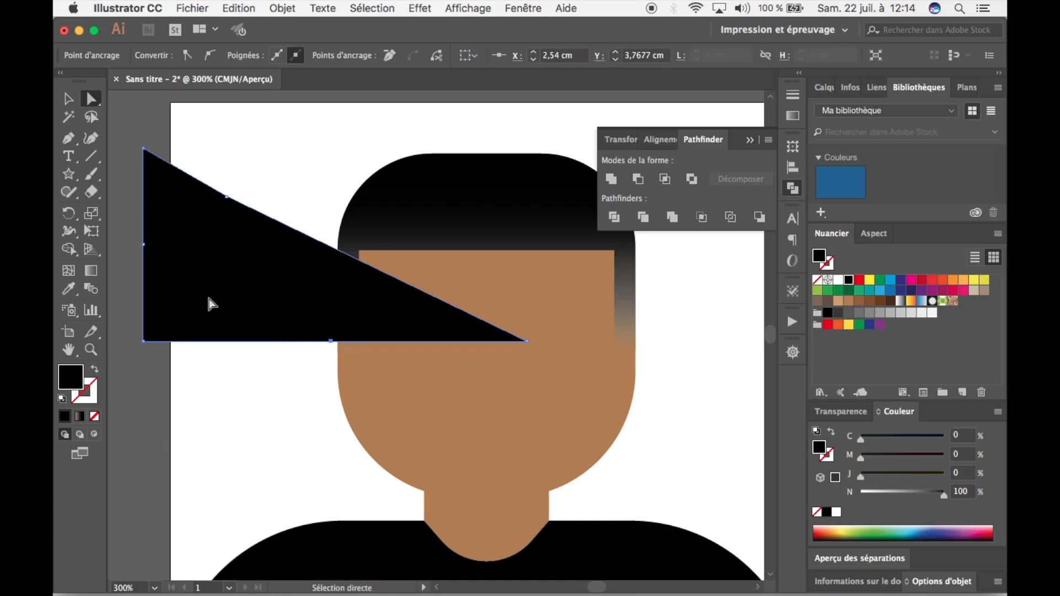
{"action": "left_click", "coordinate": [61, 102]}
{"action": "key", "text": "Delete"}
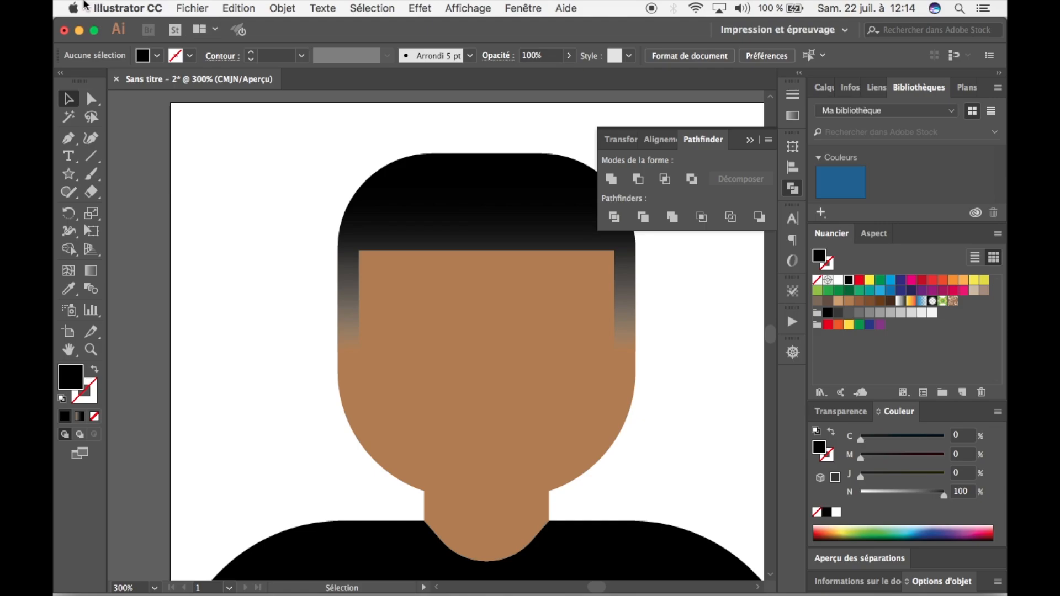
Draw a closed thin black right triangle beside the hair with the Pen tool, its short upright side away from the head.
{"action": "left_click", "coordinate": [68, 138]}
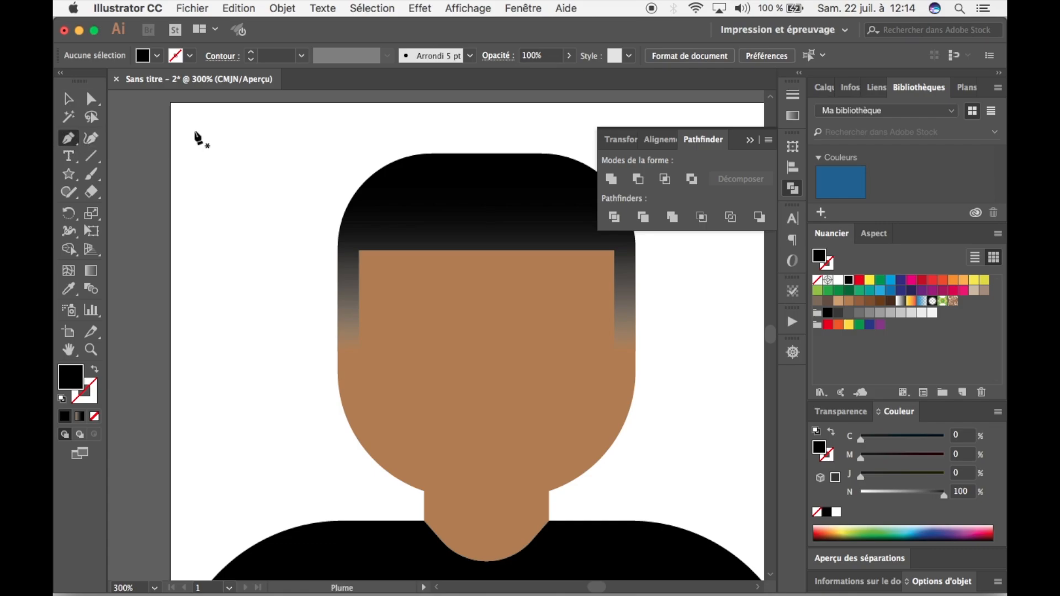
{"action": "left_click", "coordinate": [186, 126]}
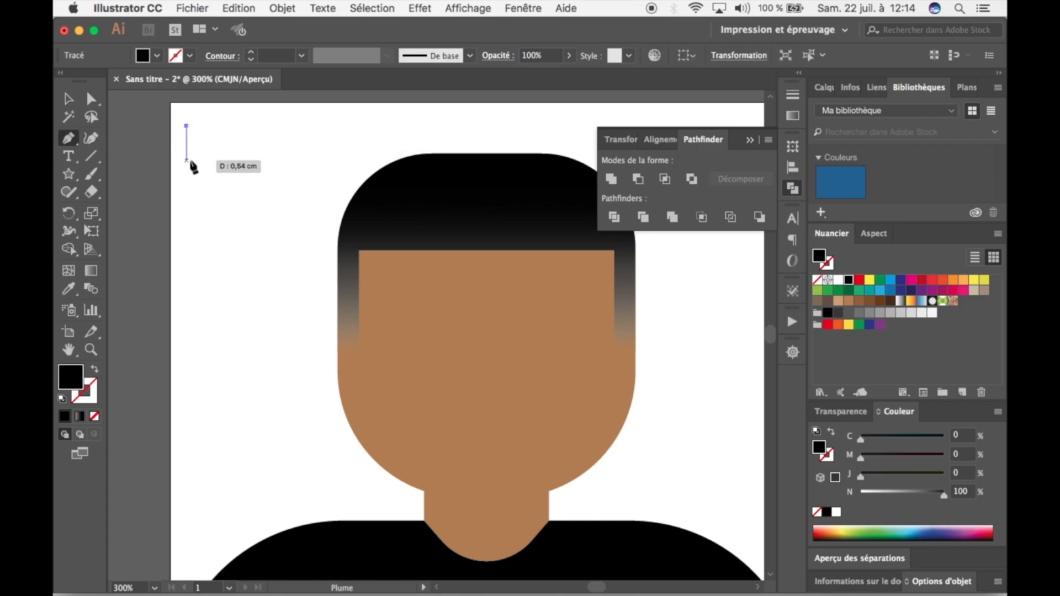
{"action": "left_click", "coordinate": [186, 153]}
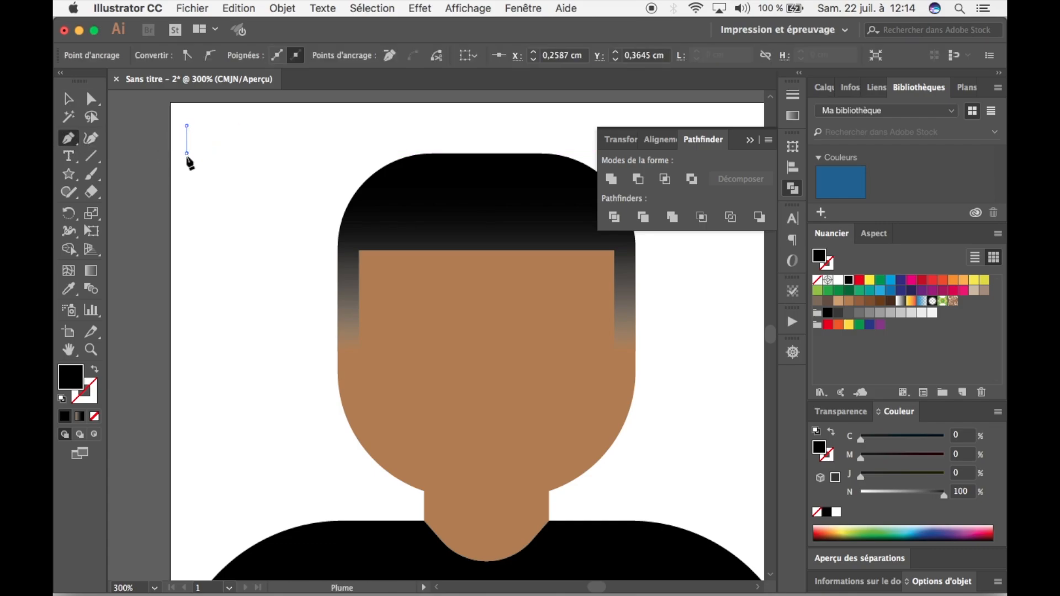
{"action": "left_click", "coordinate": [344, 153]}
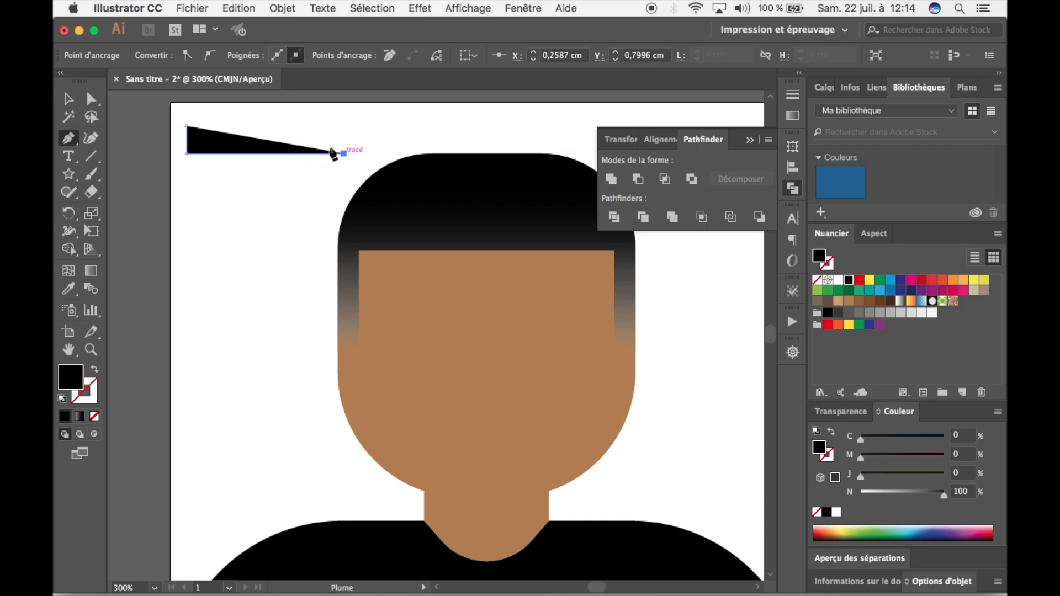
{"action": "left_click", "coordinate": [186, 125]}
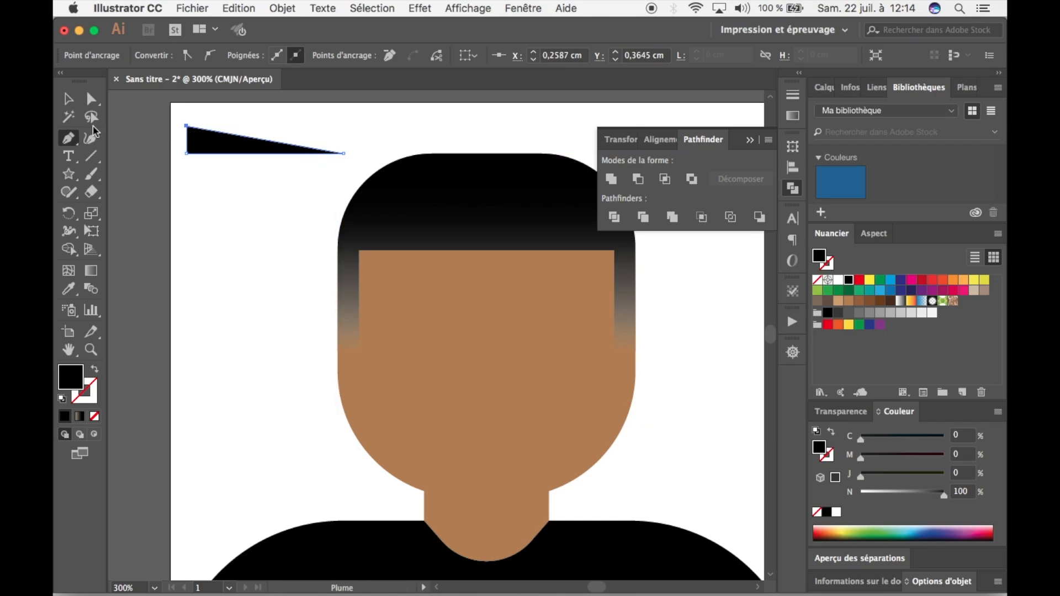
{"action": "left_click", "coordinate": [69, 99]}
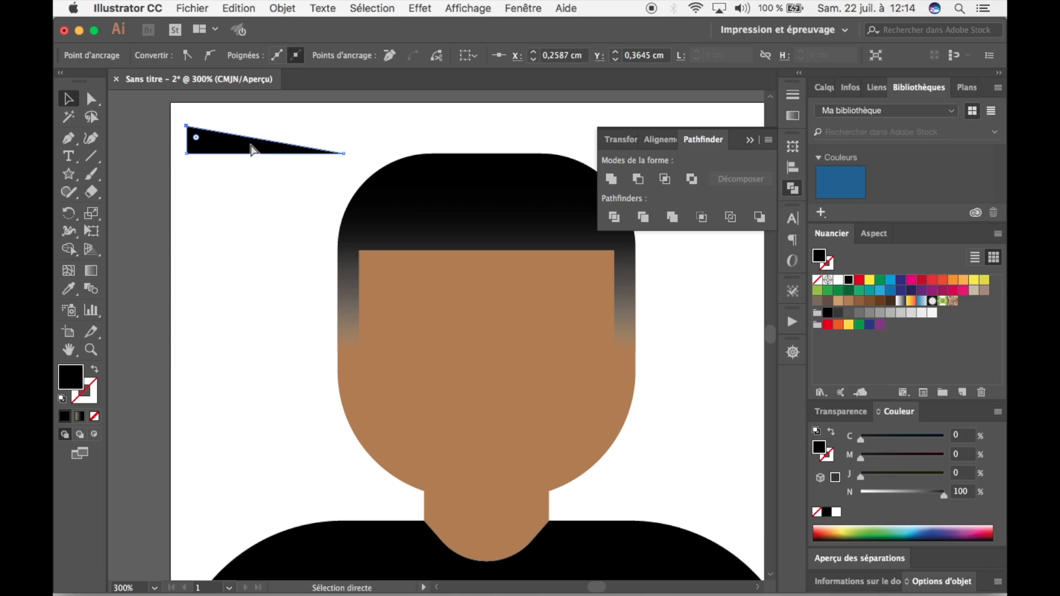
Duplicate the thin triangle, reflect the copy across the vertical axis, and place the original beside it over the face.
{"action": "key", "text": "ctrl+c"}
{"action": "key", "text": "ctrl+v"}
{"action": "key", "text": "v"}
{"action": "right_click", "coordinate": [391, 349]}
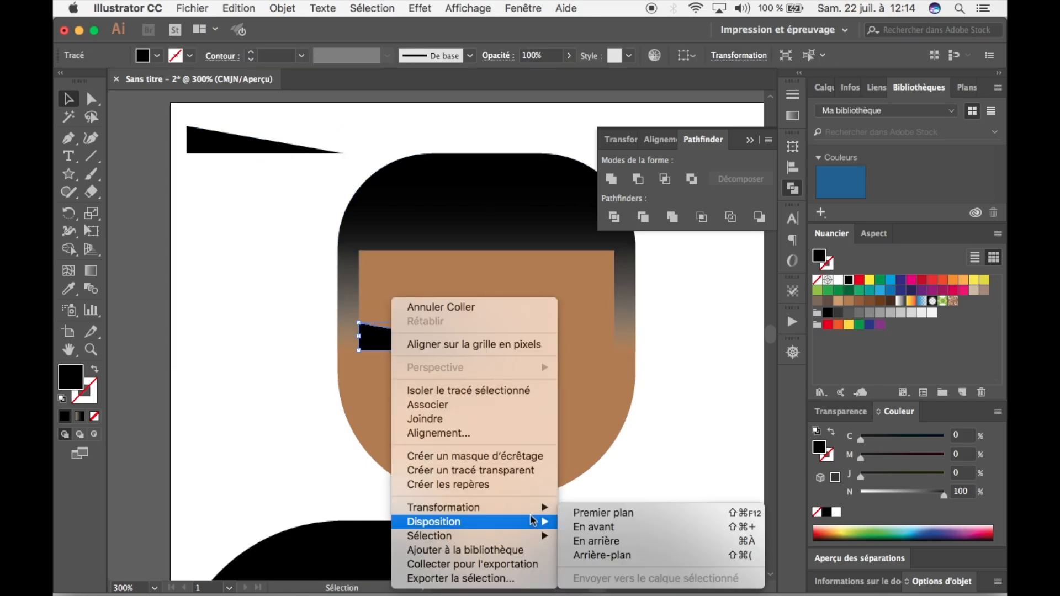
{"action": "mouse_move", "coordinate": [543, 511]}
{"action": "left_click", "coordinate": [585, 504]}
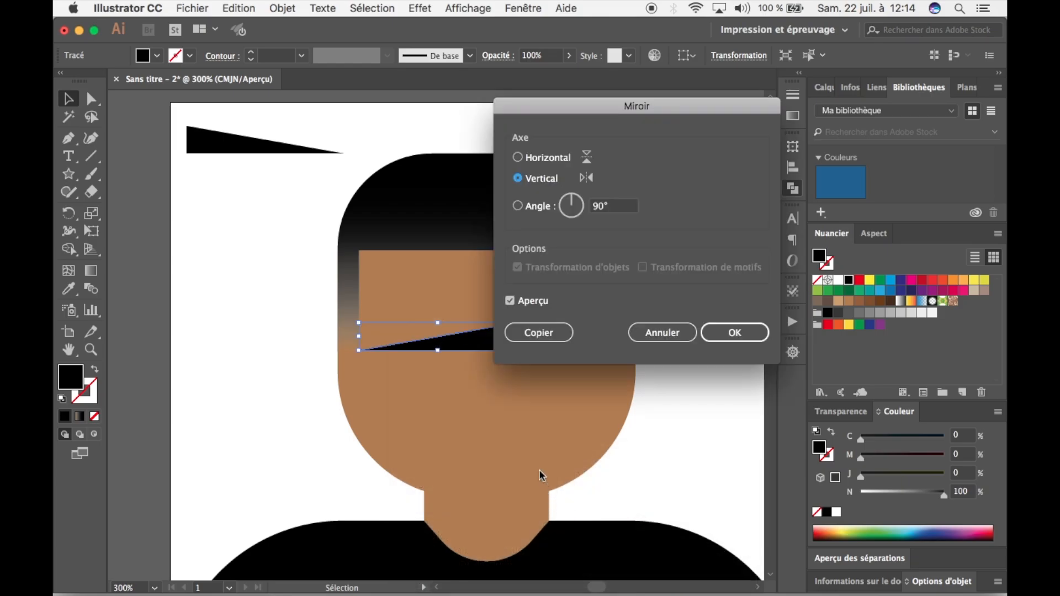
{"action": "left_click", "coordinate": [734, 342]}
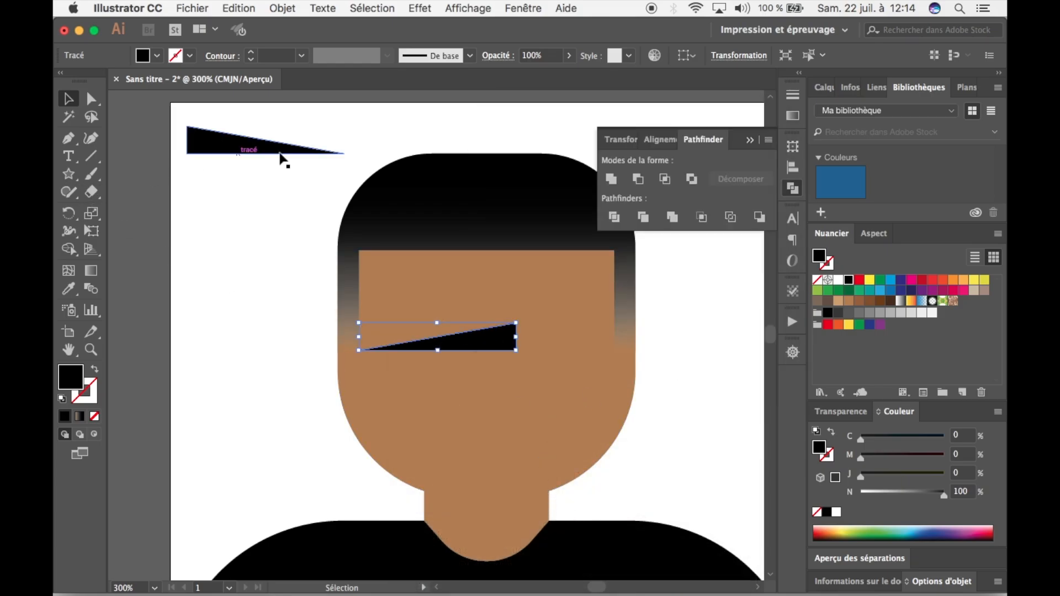
{"action": "left_click_drag", "start_coordinate": [269, 149], "coordinate": [609, 343]}
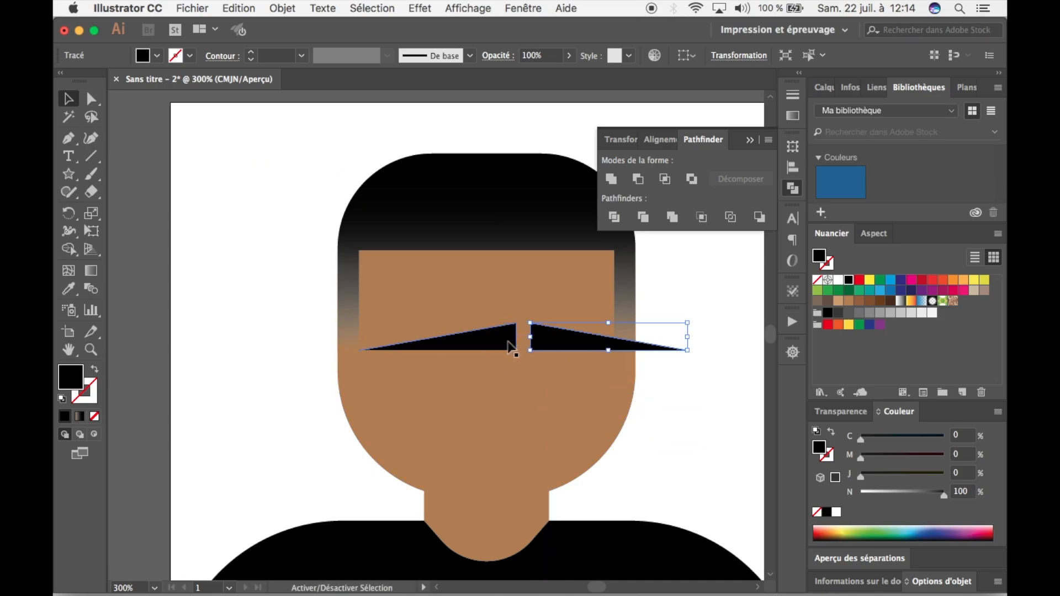
Try centring both triangles horizontally on each other, undo it, and align them vertically by their centres.
{"action": "left_click", "coordinate": [695, 55]}
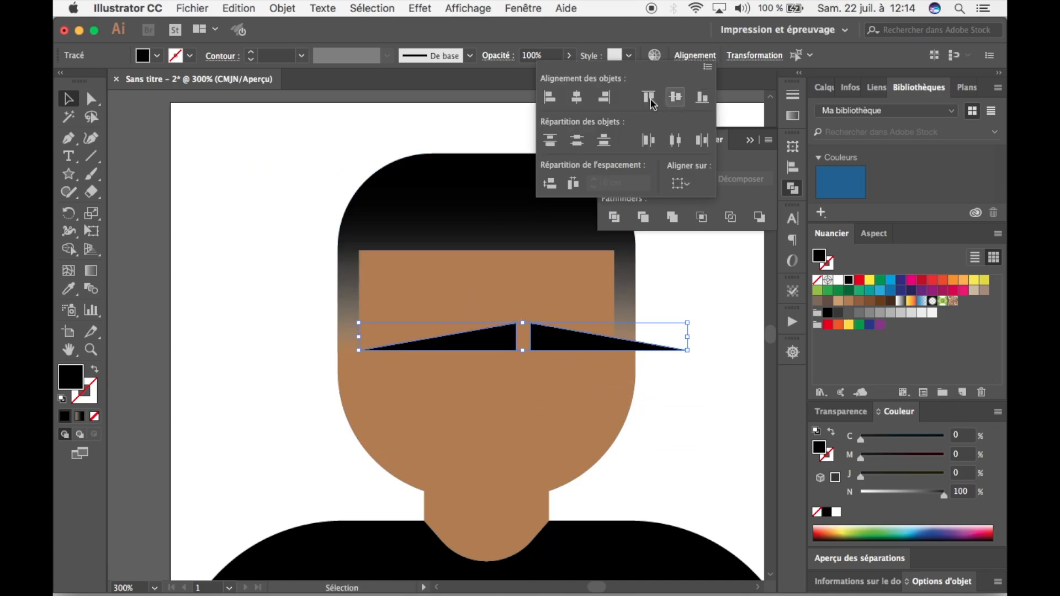
{"action": "left_click", "coordinate": [578, 98]}
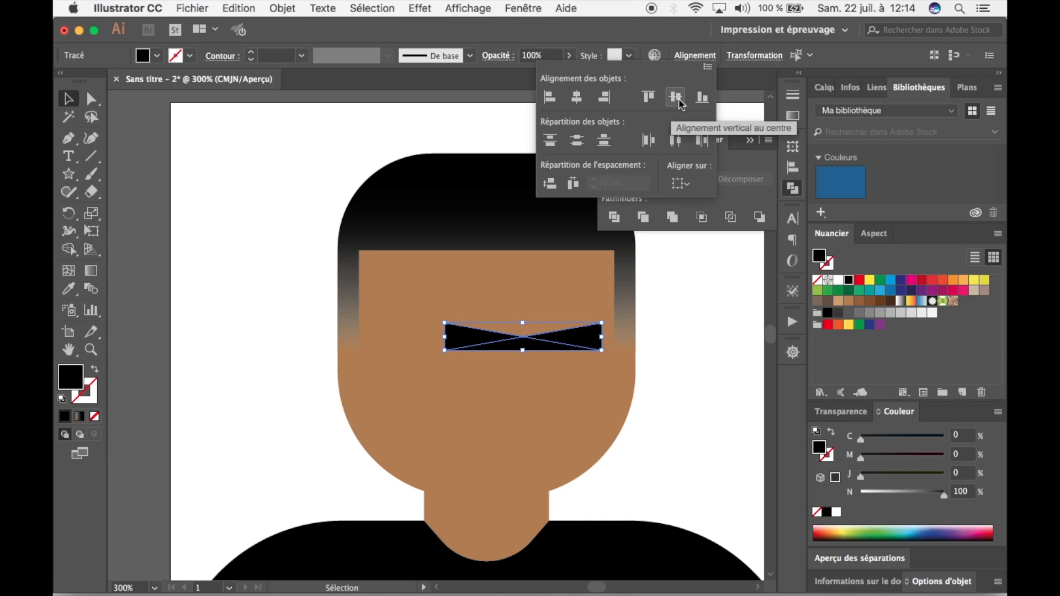
{"action": "key", "text": "ctrl+z"}
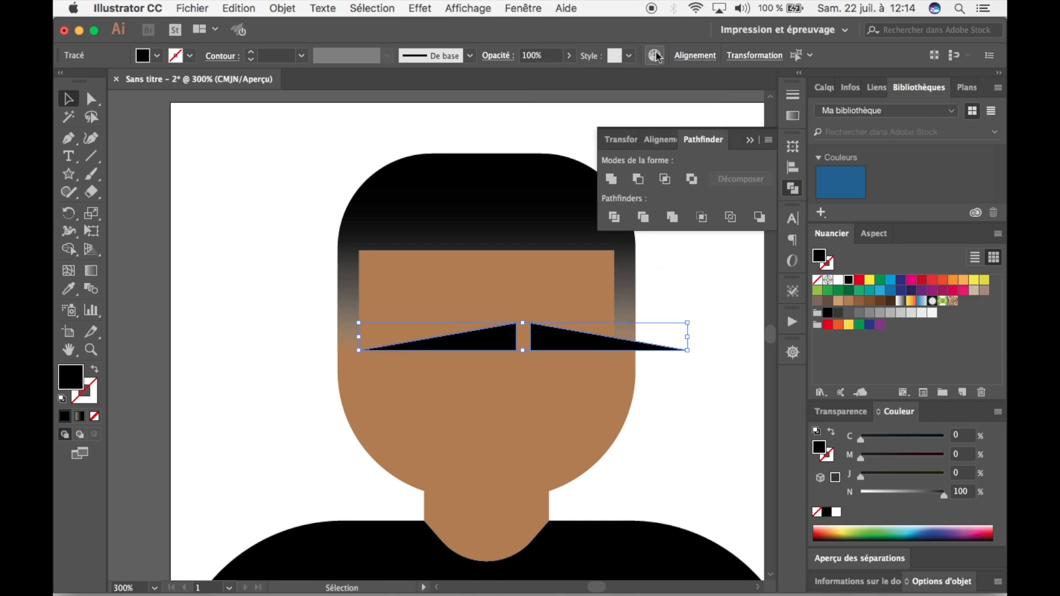
{"action": "left_click", "coordinate": [688, 57]}
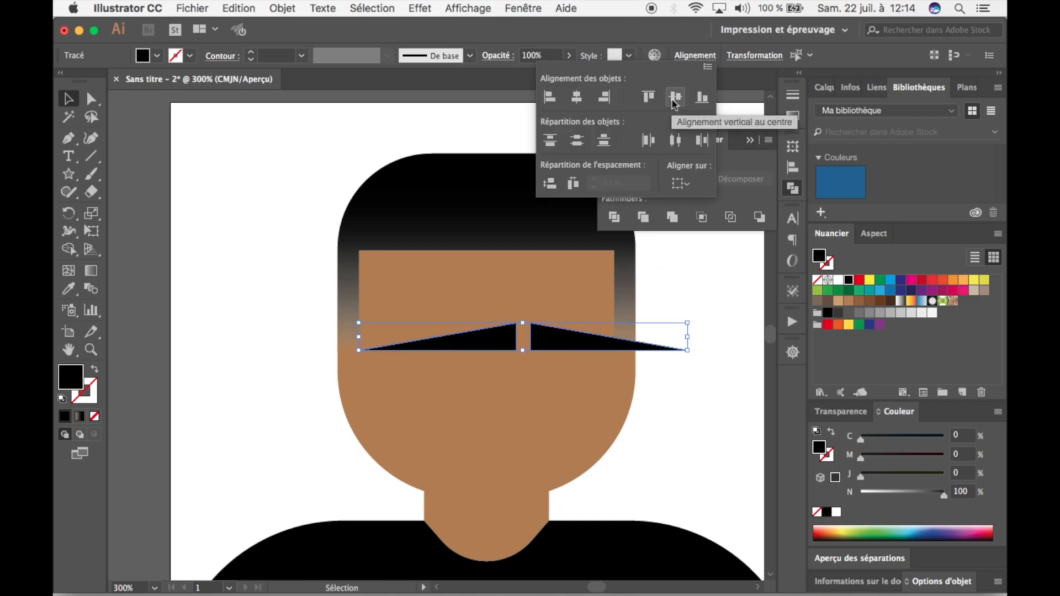
{"action": "left_click", "coordinate": [675, 98]}
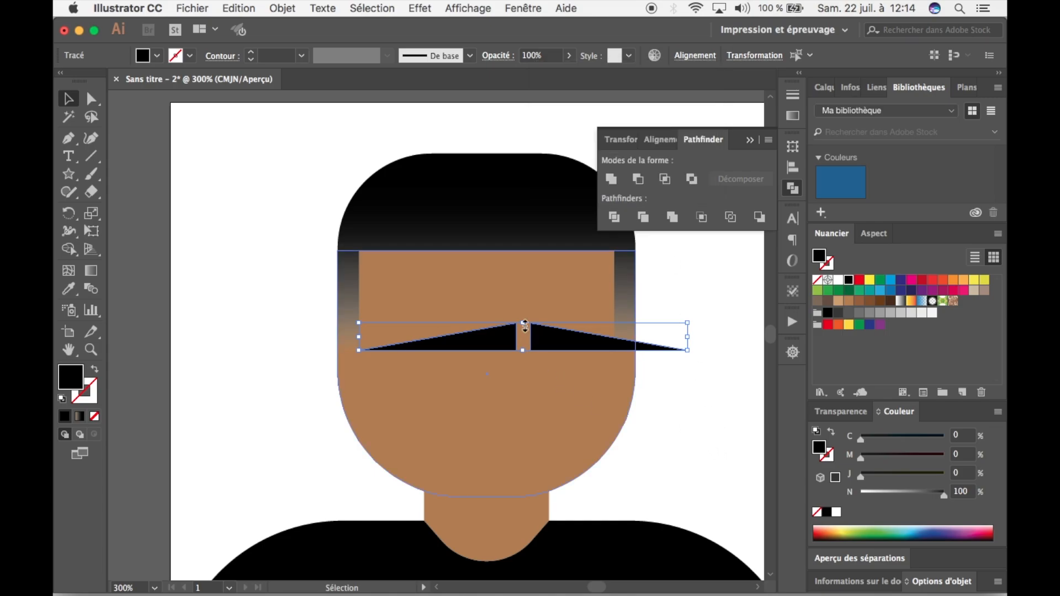
{"action": "key", "text": "a"}
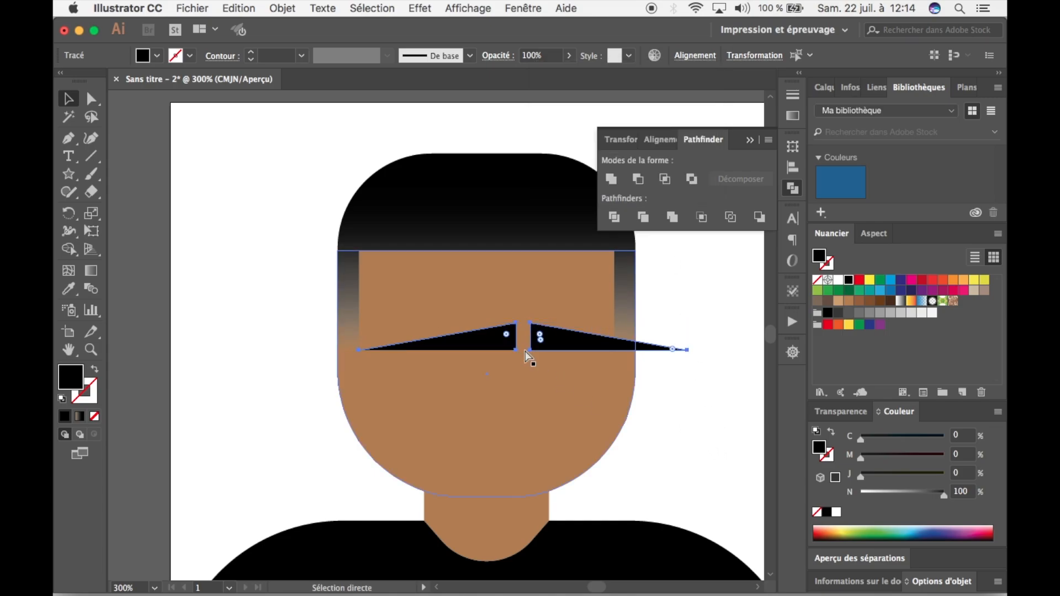
{"action": "key", "text": "v"}
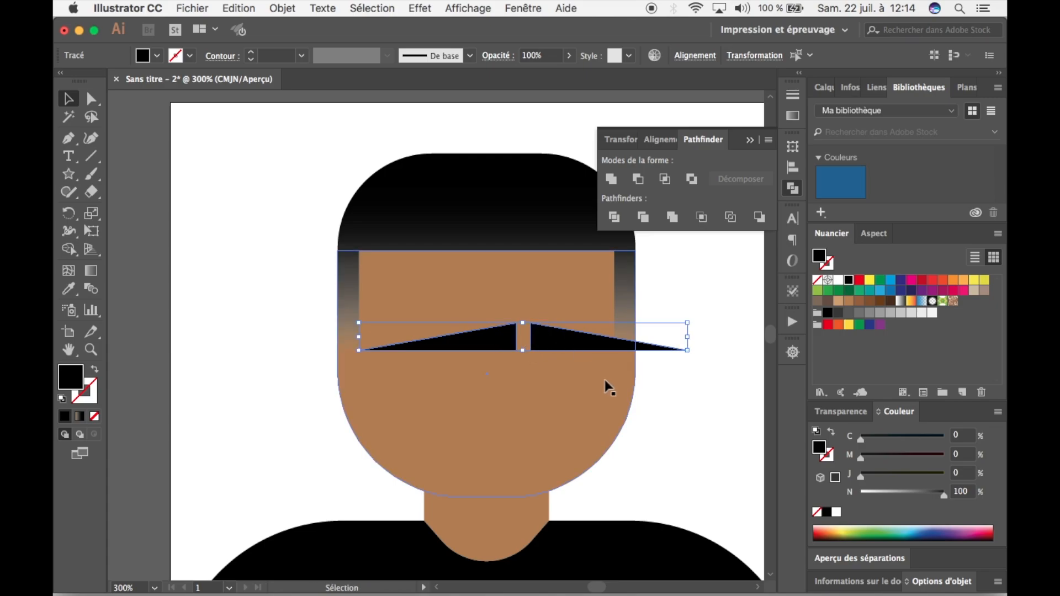
{"action": "key", "text": "a"}
{"action": "key", "text": "v"}
{"action": "left_click", "coordinate": [677, 444]}
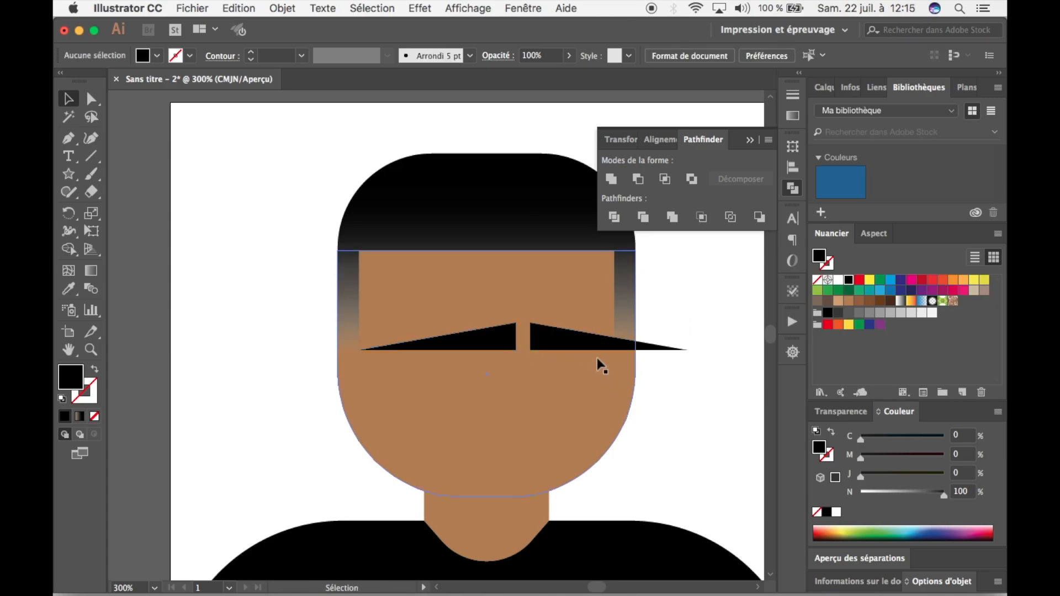
Move the grouped triangles to the lower face, scale them down proportionally to moustache size, and shift them slightly lower.
{"action": "left_click_drag", "start_coordinate": [587, 353], "coordinate": [549, 388]}
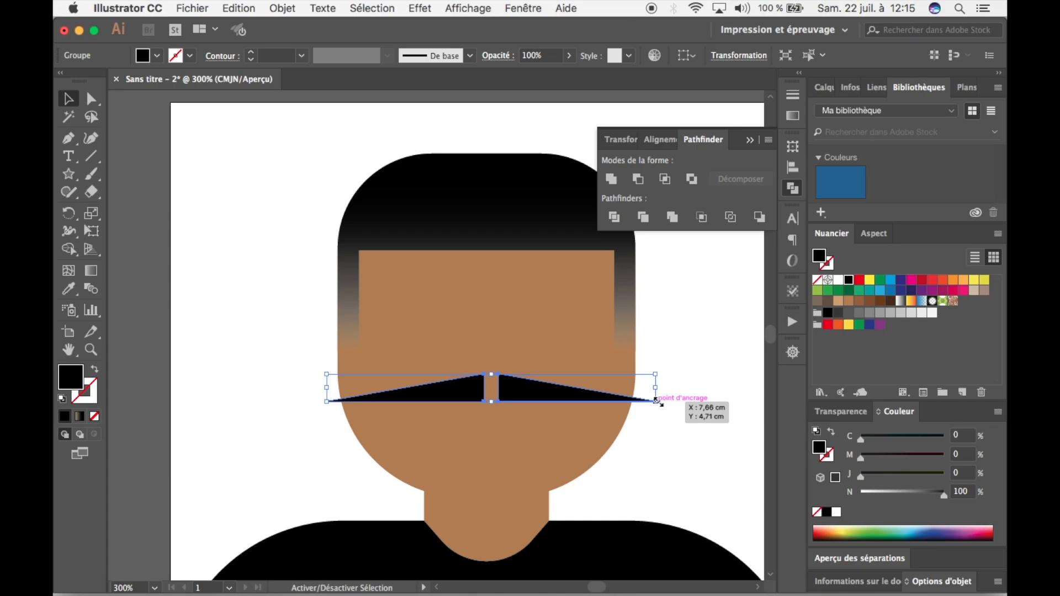
{"action": "left_click_drag", "start_coordinate": [655, 401], "coordinate": [610, 391]}
{"action": "left_click", "coordinate": [683, 415]}
{"action": "left_click", "coordinate": [500, 388]}
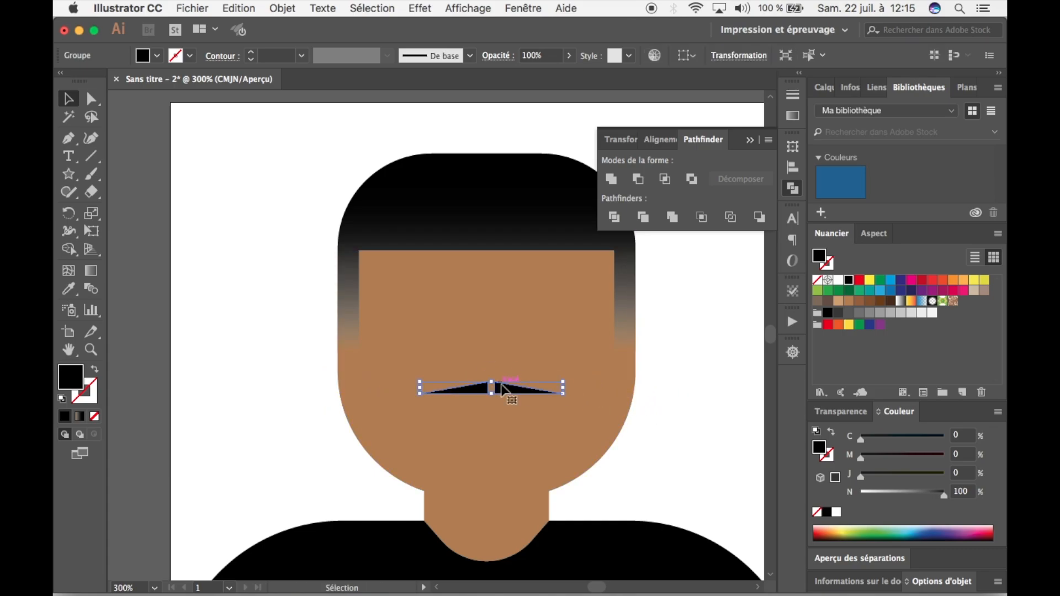
{"action": "left_click_drag", "start_coordinate": [494, 381], "coordinate": [494, 390]}
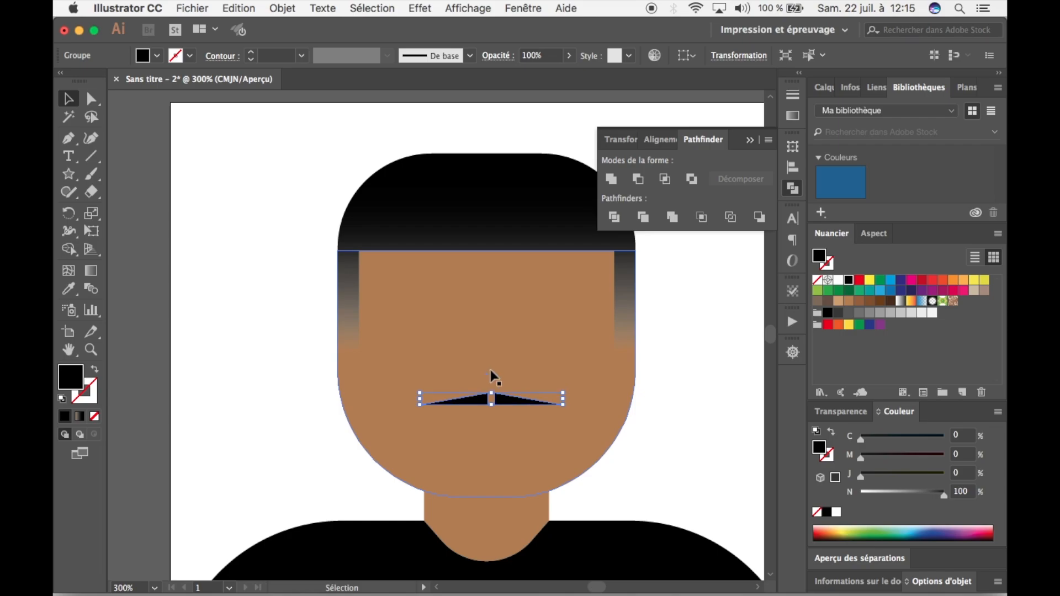
Fill the triangle pair with the brown swatch C=35 M=60 J=80 N=25, slightly darker than the skin.
{"action": "left_click", "coordinate": [157, 55]}
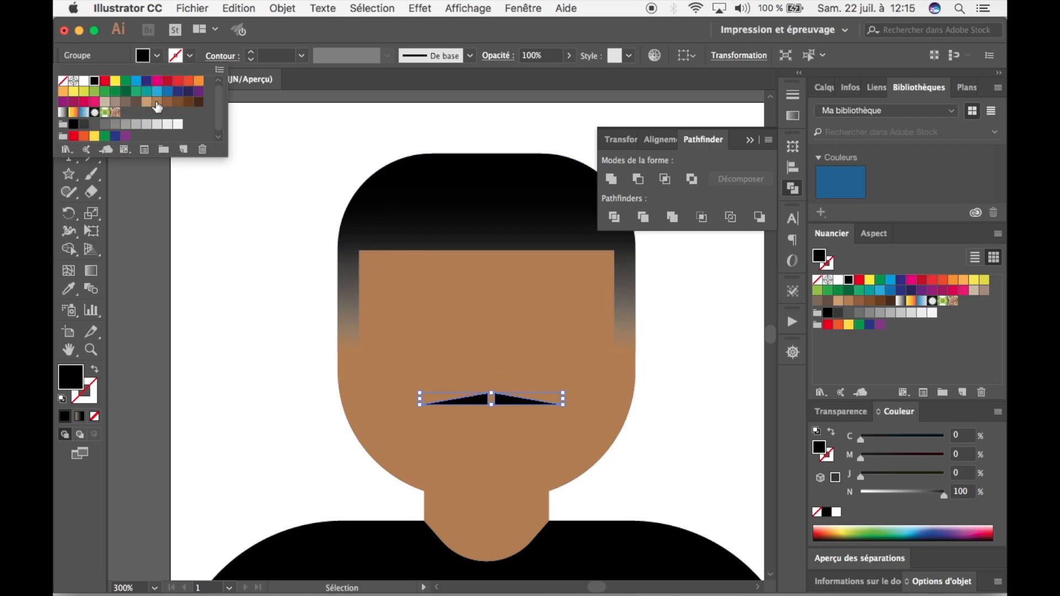
{"action": "left_click", "coordinate": [158, 102]}
{"action": "left_click", "coordinate": [167, 106]}
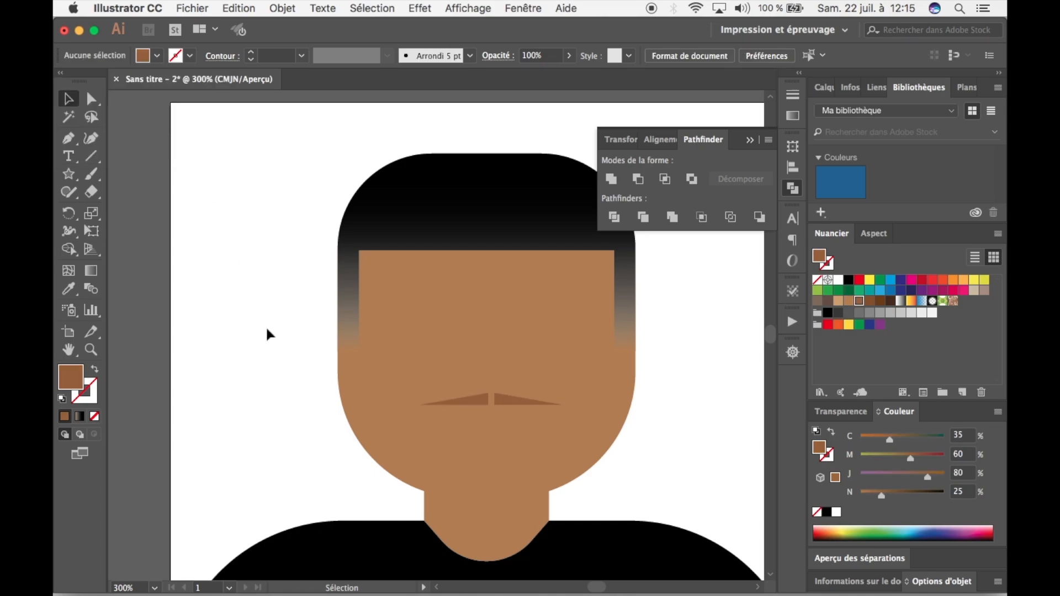
Select all parts of the portrait and align them on their horizontal centres.
{"action": "left_click", "coordinate": [530, 401]}
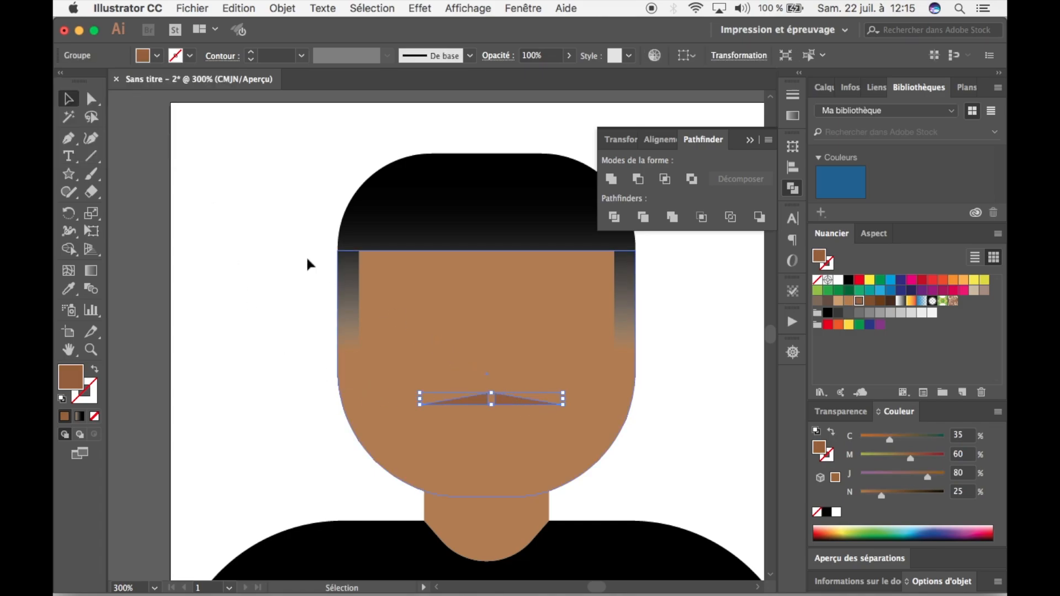
{"action": "left_click", "coordinate": [231, 227]}
{"action": "left_click_drag", "start_coordinate": [268, 173], "coordinate": [665, 567]}
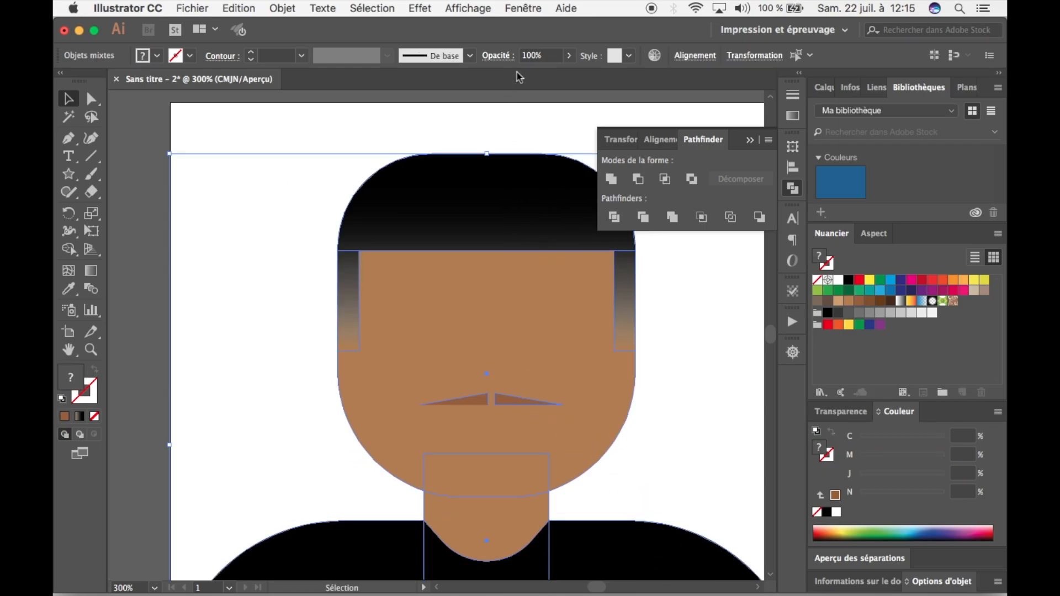
{"action": "left_click", "coordinate": [695, 55]}
{"action": "left_click", "coordinate": [577, 105]}
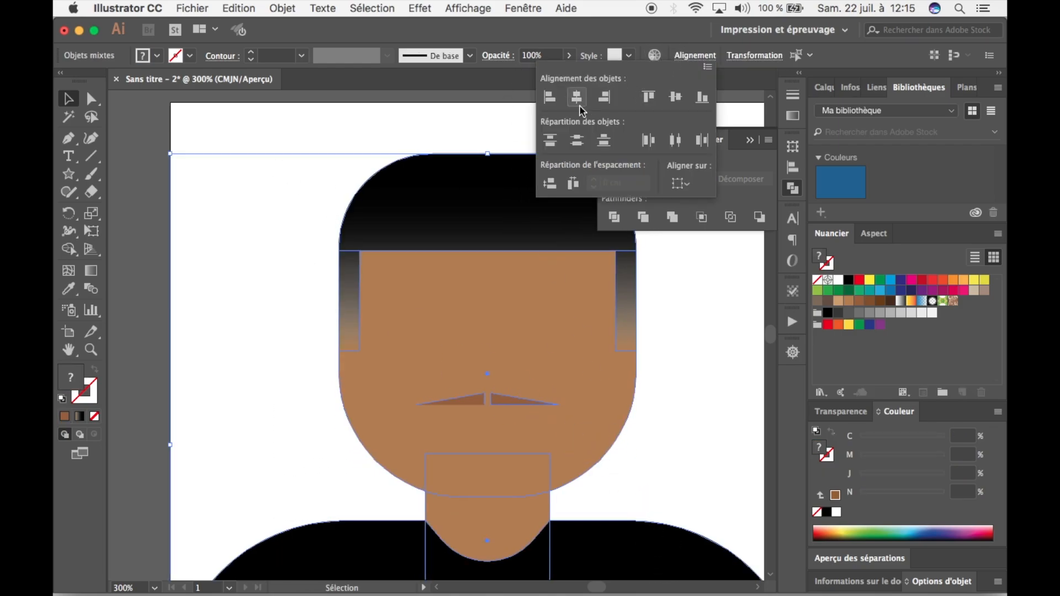
{"action": "left_click", "coordinate": [662, 399]}
{"action": "left_click", "coordinate": [674, 409]}
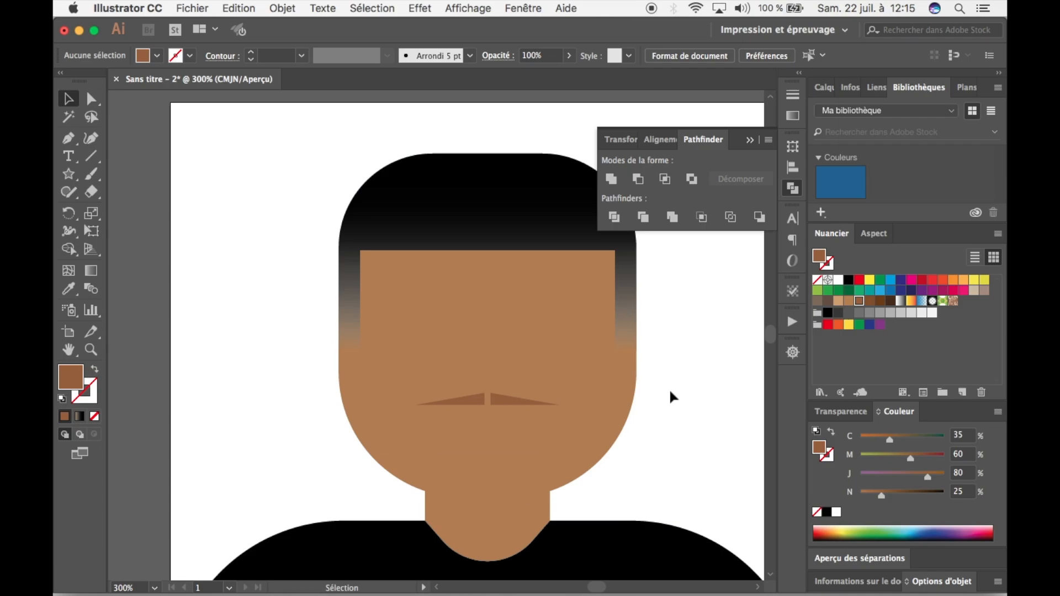
Nudge the brown moustache group three increments lower on the face.
{"action": "left_click", "coordinate": [520, 402]}
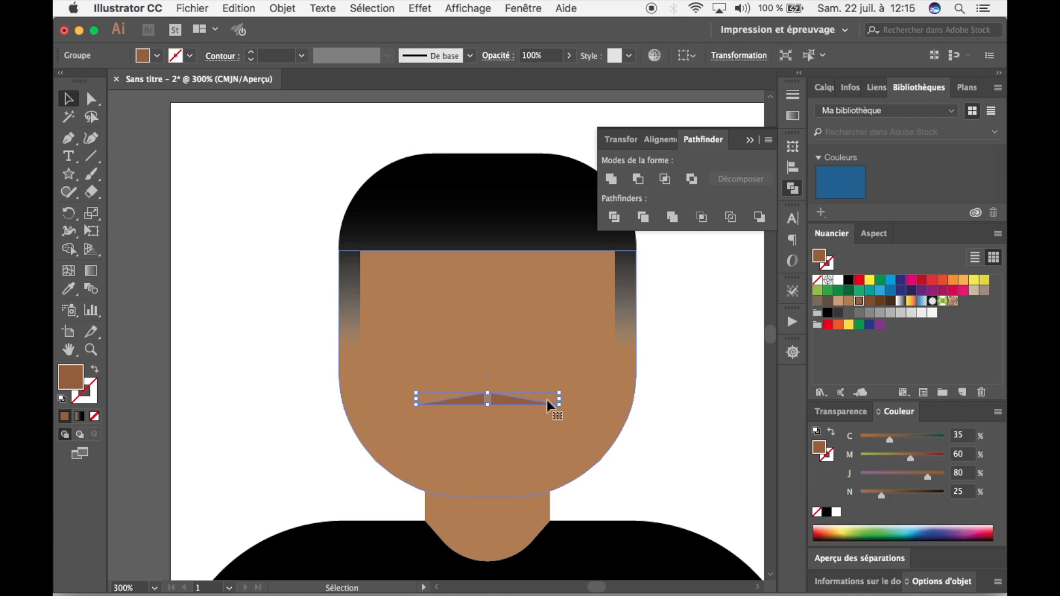
{"action": "key", "text": "Down"}
{"action": "key", "text": "Down"}
{"action": "key", "text": "Down"}
{"action": "key", "text": "Down"}
{"action": "left_click", "coordinate": [691, 403]}
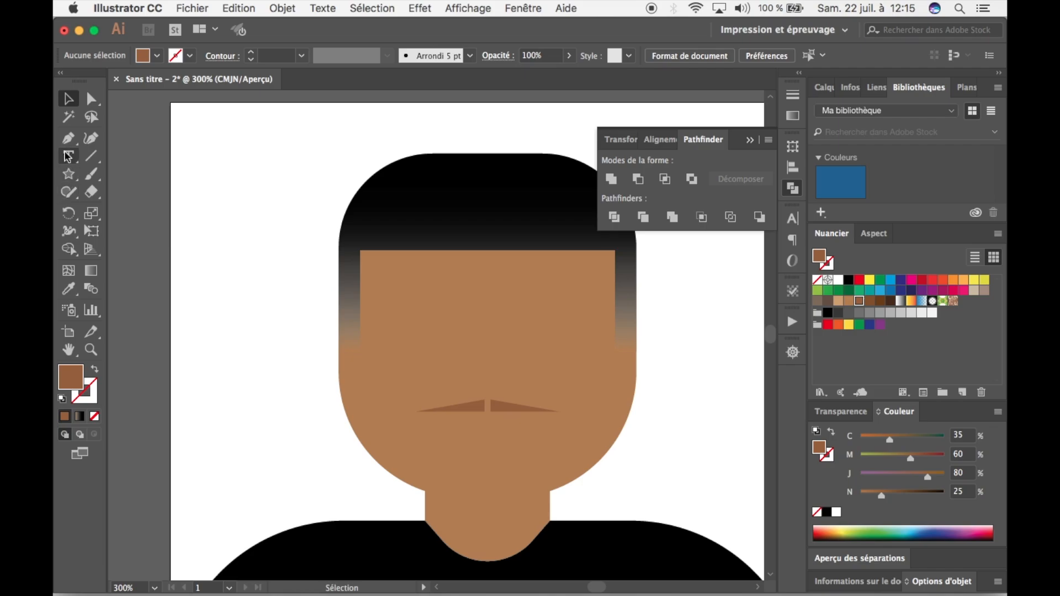
Draw a small, wide brown rectangle centred on the bottom edge of the chin and select it.
{"action": "left_click_drag", "start_coordinate": [68, 174], "coordinate": [150, 171]}
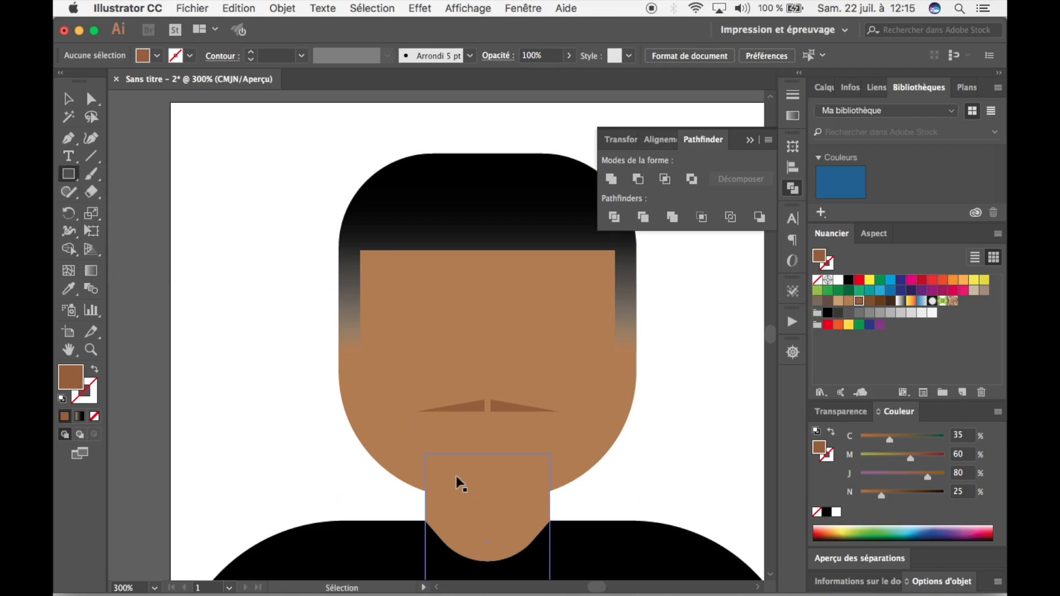
{"action": "key", "text": "super+plus"}
{"action": "key", "text": "super+plus"}
{"action": "key", "text": "space"}
{"action": "left_click_drag", "start_coordinate": [501, 408], "coordinate": [343, 254]}
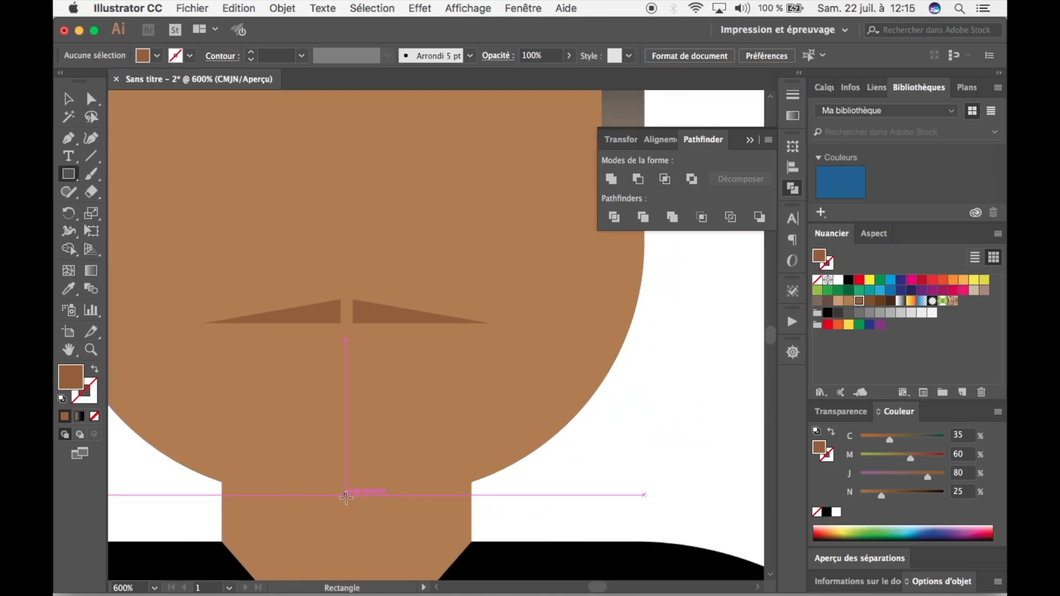
{"action": "mouse_move", "coordinate": [345, 496]}
{"action": "left_mouse_down"}
{"action": "mouse_move", "coordinate": [403, 516]}
{"action": "mouse_move", "coordinate": [448, 514]}
{"action": "mouse_move", "coordinate": [350, 499]}
{"action": "mouse_move", "coordinate": [360, 492]}
{"action": "mouse_move", "coordinate": [346, 499]}
{"action": "left_mouse_up"}
{"action": "left_click", "coordinate": [67, 99]}
{"action": "left_click", "coordinate": [557, 474]}
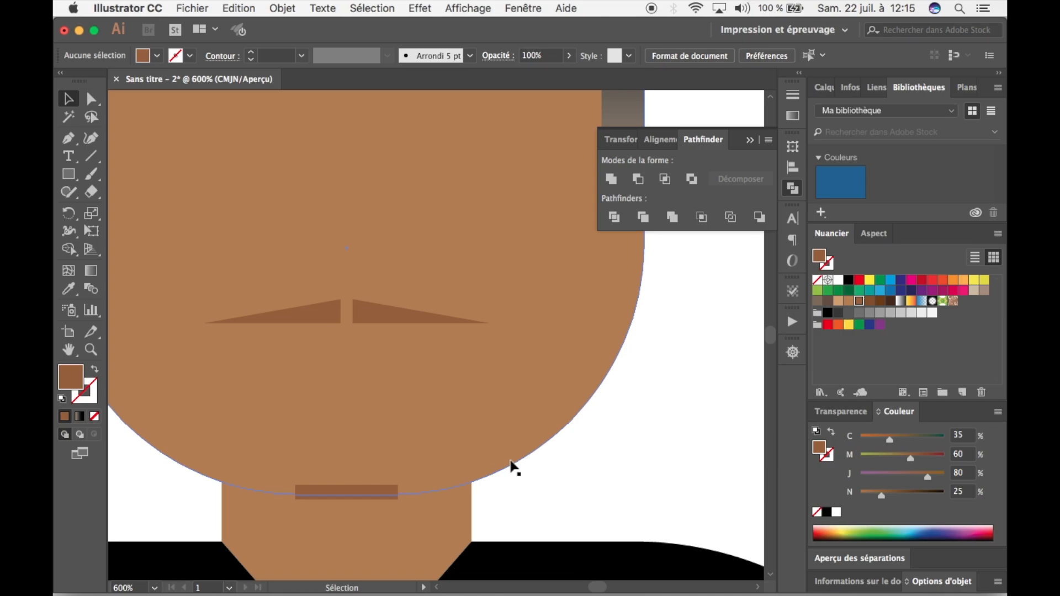
{"action": "left_click", "coordinate": [389, 498]}
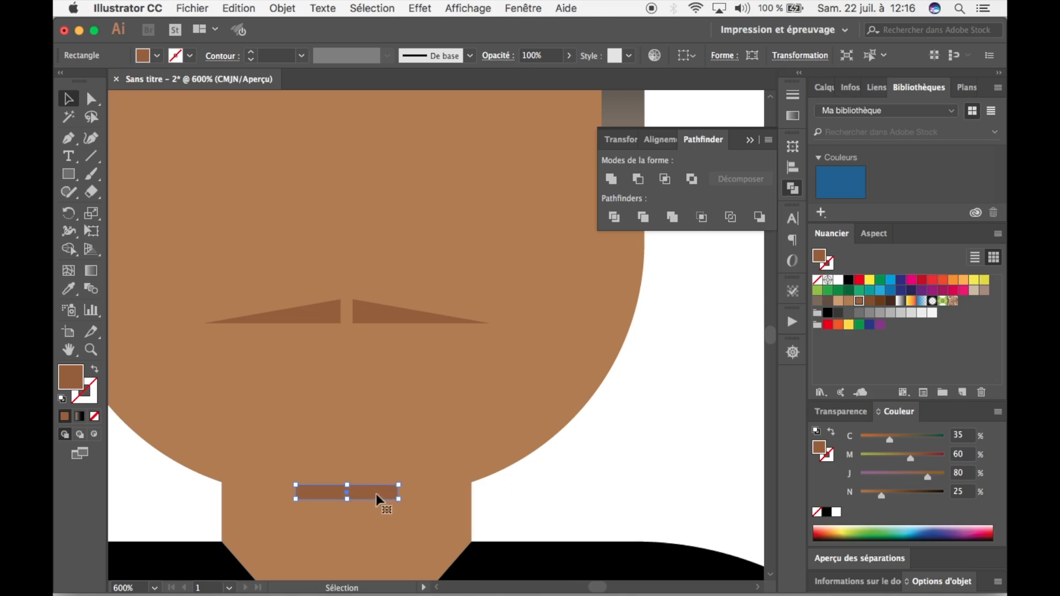
{"action": "left_click_drag", "start_coordinate": [376, 493], "coordinate": [376, 465]}
{"action": "left_click", "coordinate": [577, 466]}
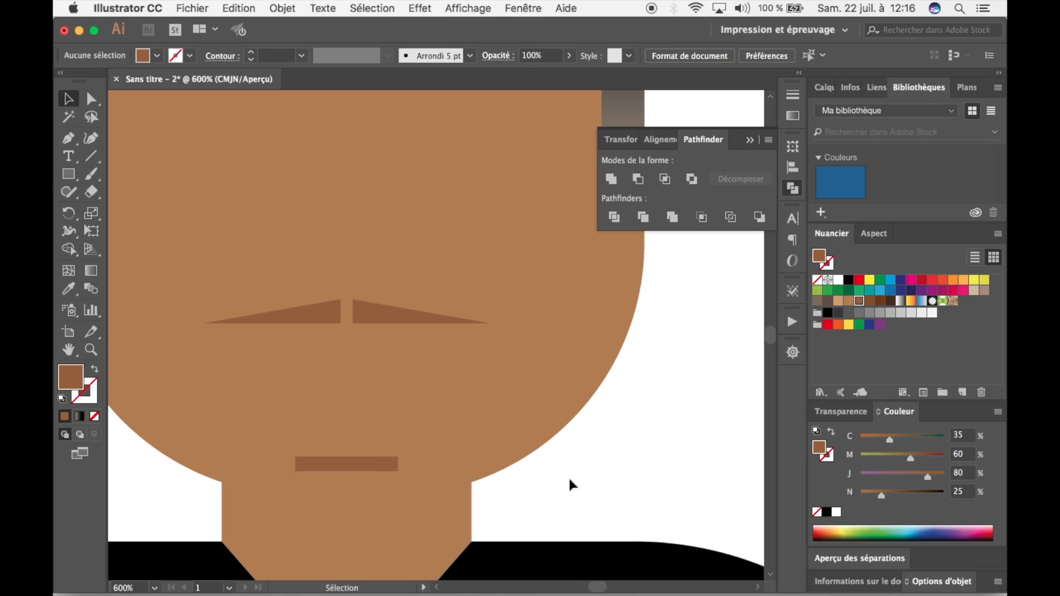
{"action": "key", "text": "super+z"}
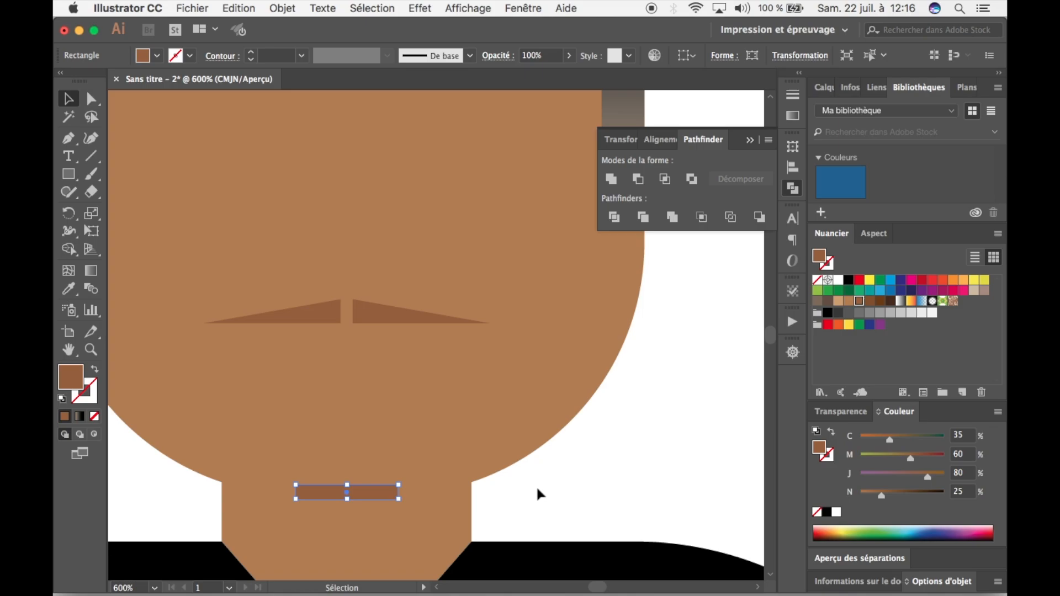
{"action": "left_click", "coordinate": [550, 493]}
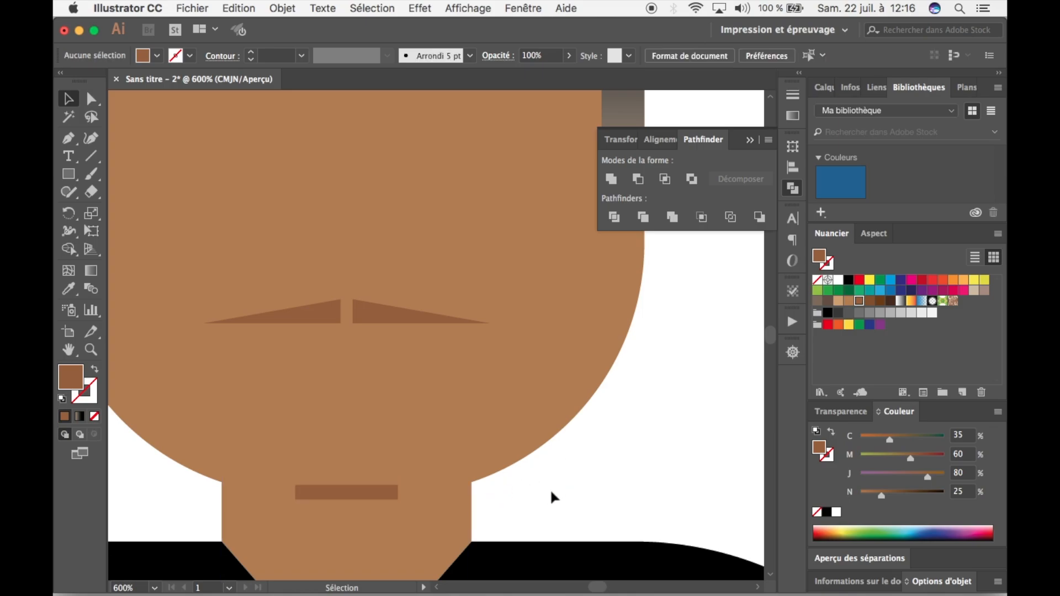
Make the brown chin beard rectangle thinner by lowering its upper edge, keeping its width.
{"action": "left_click", "coordinate": [338, 492]}
{"action": "left_click_drag", "start_coordinate": [347, 501], "coordinate": [348, 498]}
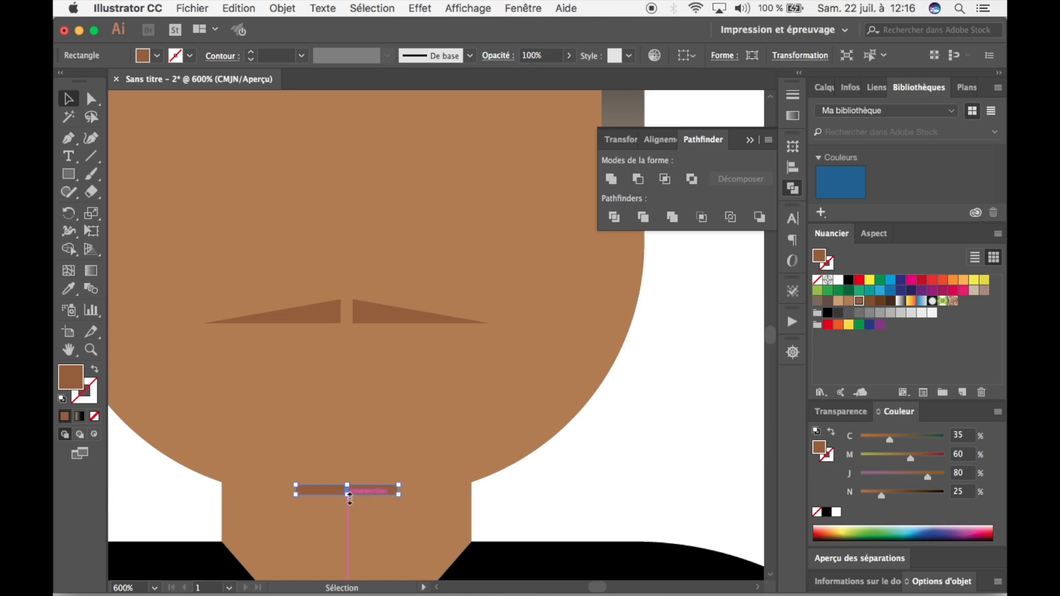
{"action": "left_click", "coordinate": [578, 491]}
Draw a wide brown rectangle over one eye and place an identical copy level with it over the other eye, leaving a narrow gap.
{"action": "key", "text": "super+minus"}
{"action": "key", "text": "super+minus"}
{"action": "key", "text": "super+minus"}
{"action": "key", "text": "super+minus"}
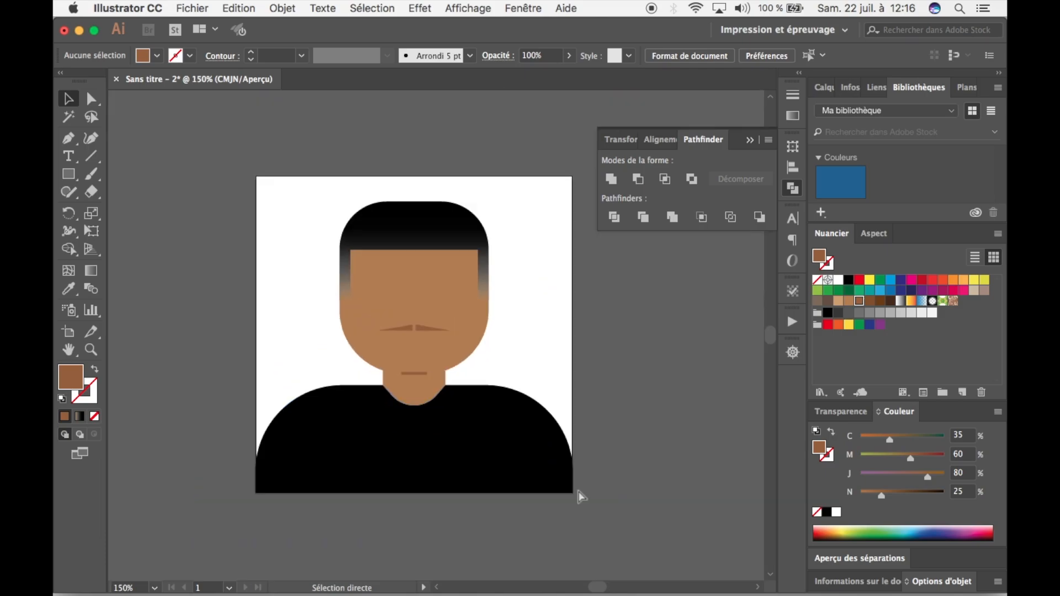
{"action": "key", "text": "super+plus"}
{"action": "key", "text": "super+plus"}
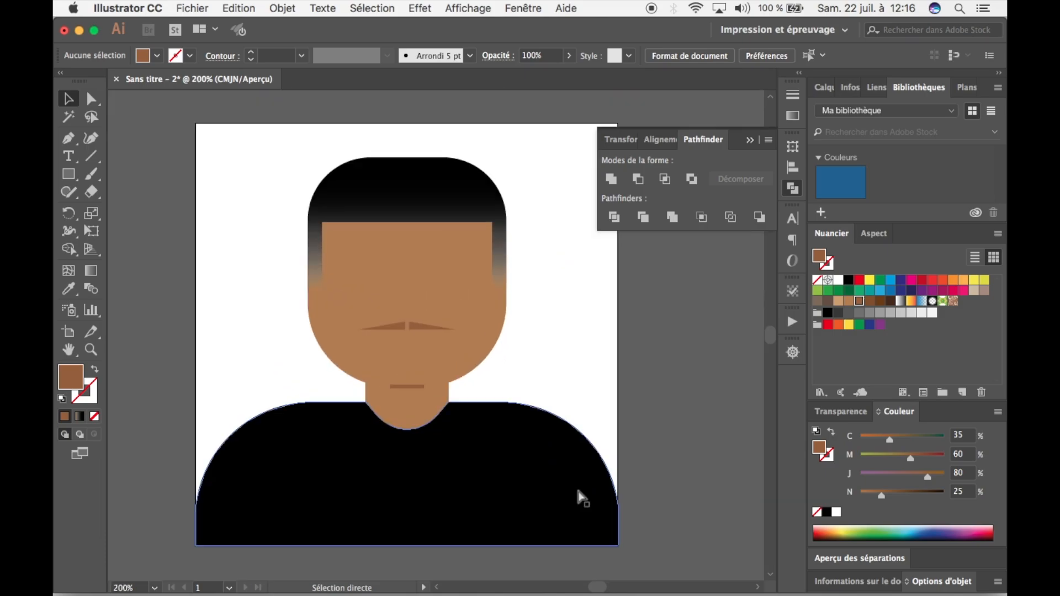
{"action": "key", "text": "super+minus"}
{"action": "key", "text": "super+plus"}
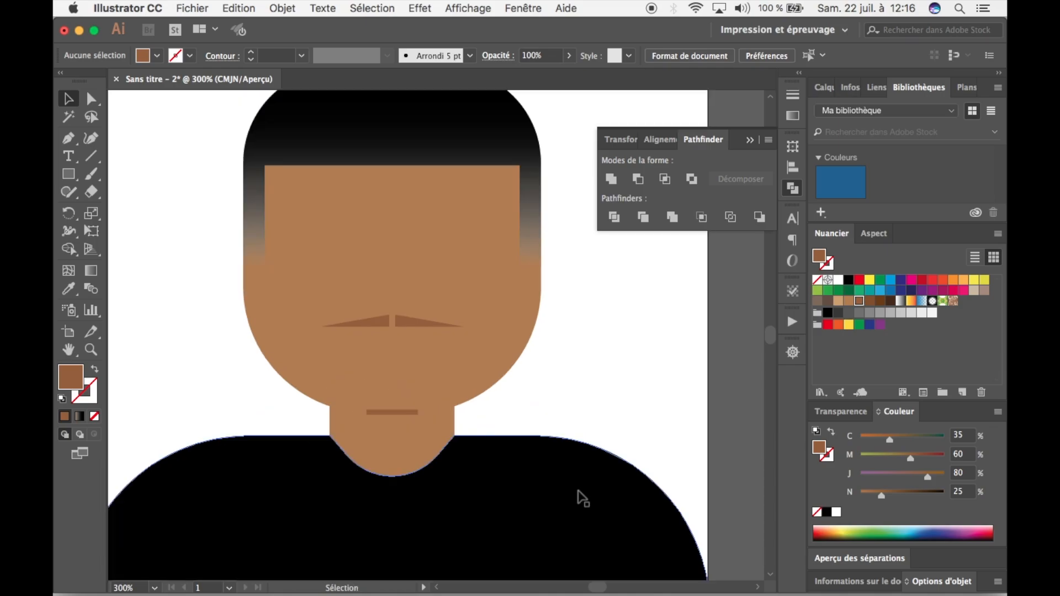
{"action": "left_click_drag", "start_coordinate": [523, 409], "coordinate": [559, 489]}
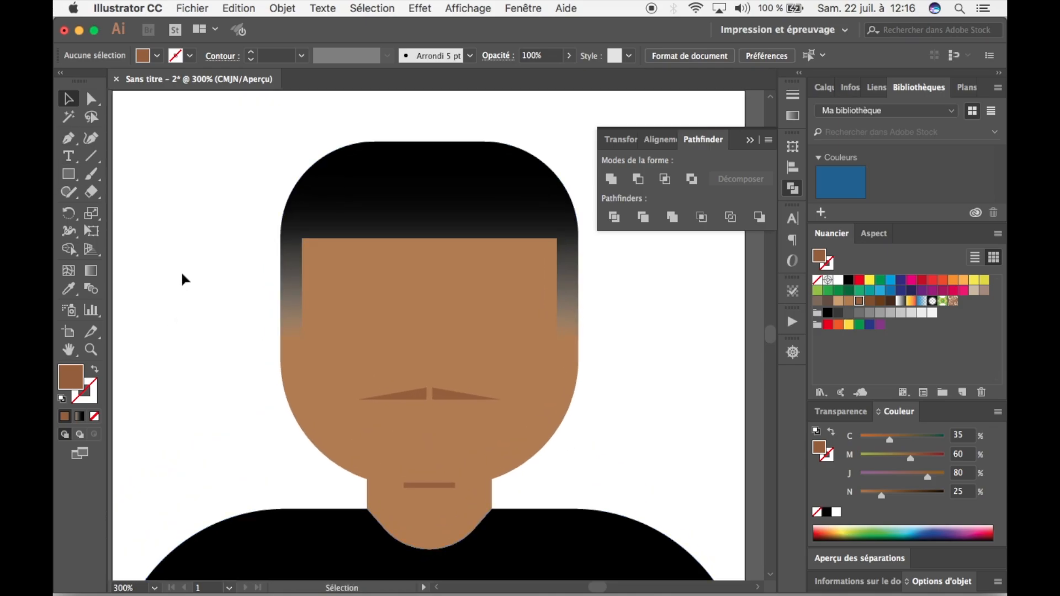
{"action": "left_click", "coordinate": [72, 177]}
{"action": "key", "text": "space"}
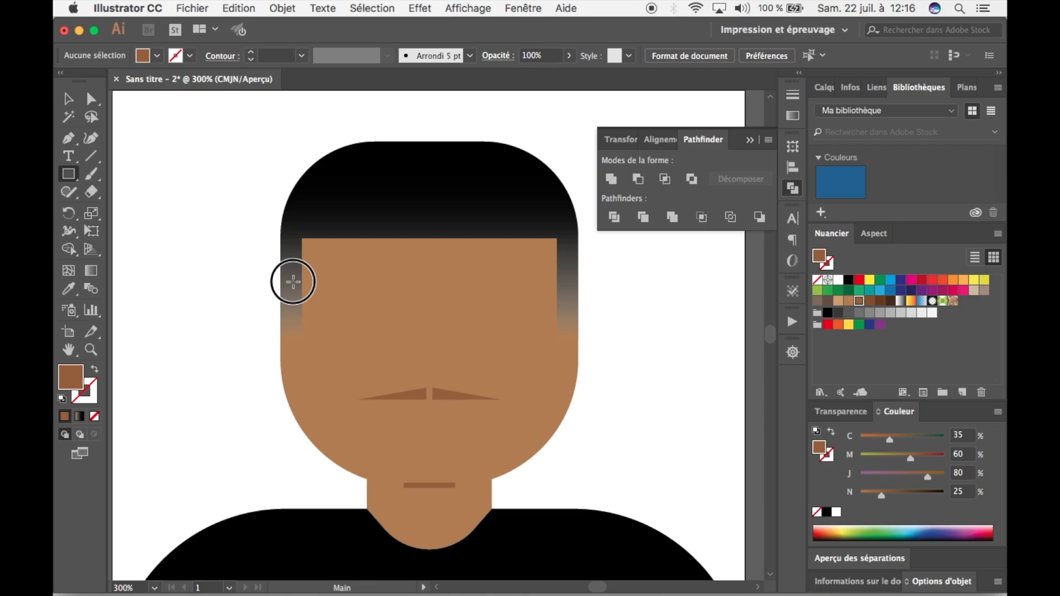
{"action": "left_click_drag", "start_coordinate": [291, 279], "coordinate": [516, 307]}
{"action": "key", "text": "v"}
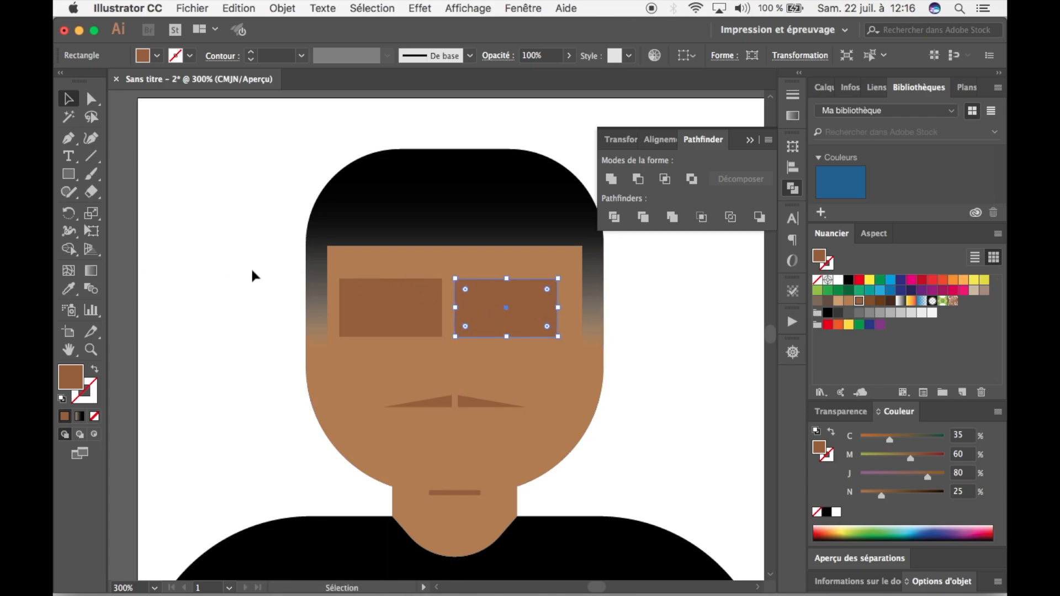
Fill both eye rectangles with the black swatch.
{"action": "left_click", "coordinate": [434, 313], "text": "shift"}
{"action": "left_click", "coordinate": [160, 56]}
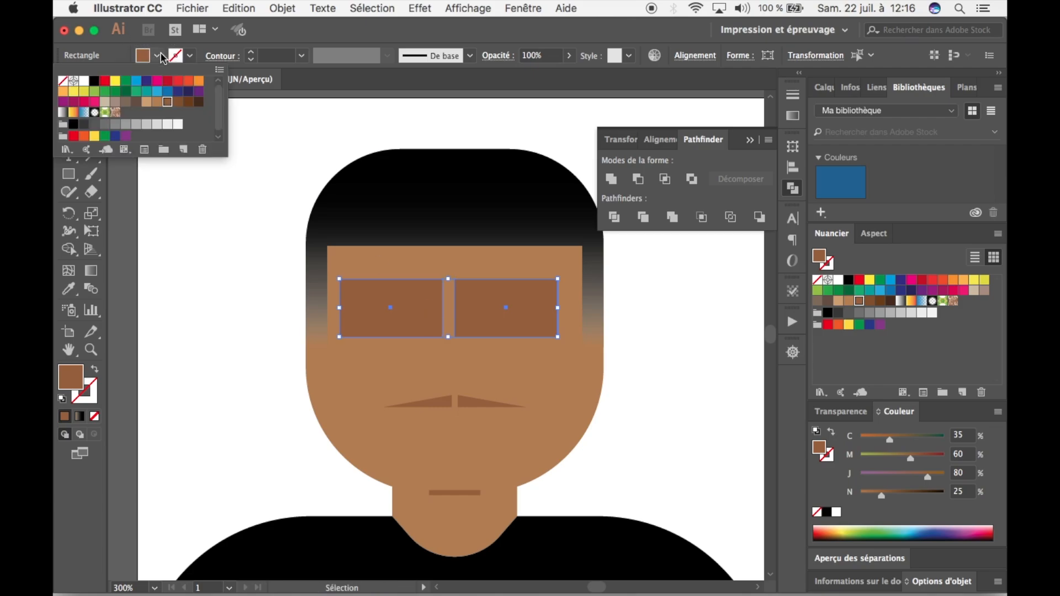
{"action": "left_click", "coordinate": [95, 82]}
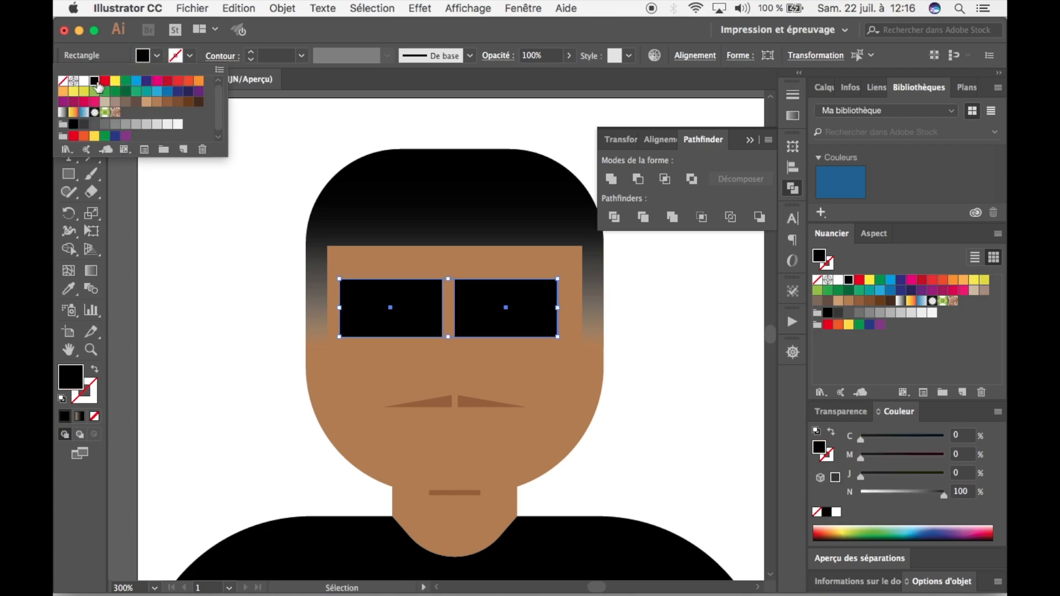
{"action": "key", "text": "Escape"}
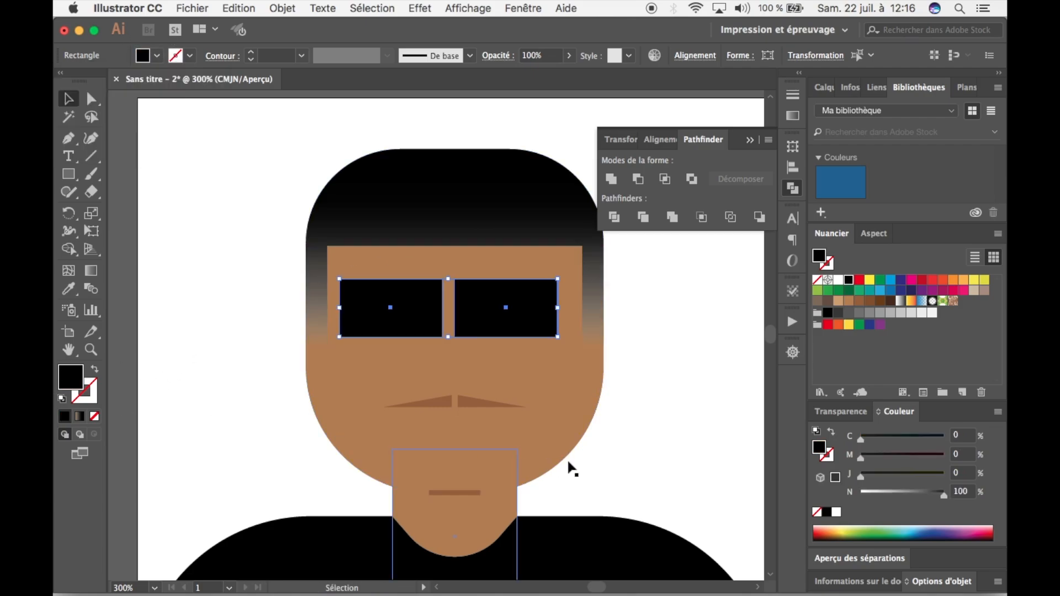
{"action": "left_click", "coordinate": [740, 390]}
Add a small black bridge rectangle across the gap between the lenses and unite all three shapes into one pair of sunglasses.
{"action": "left_click", "coordinate": [490, 304]}
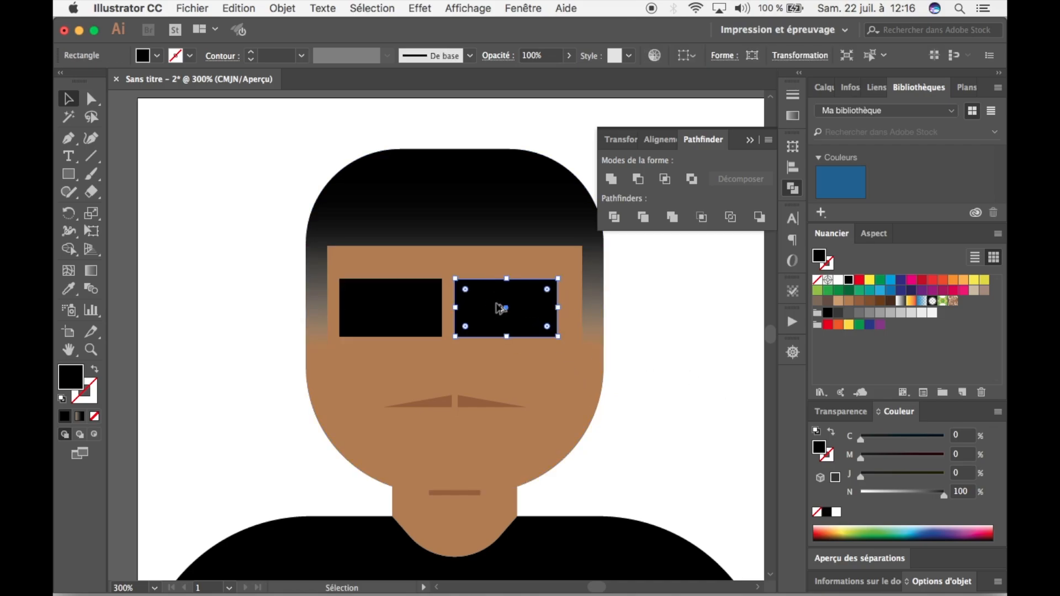
{"action": "left_click_drag", "start_coordinate": [500, 308], "coordinate": [465, 308]}
{"action": "left_click", "coordinate": [489, 304], "text": "shift"}
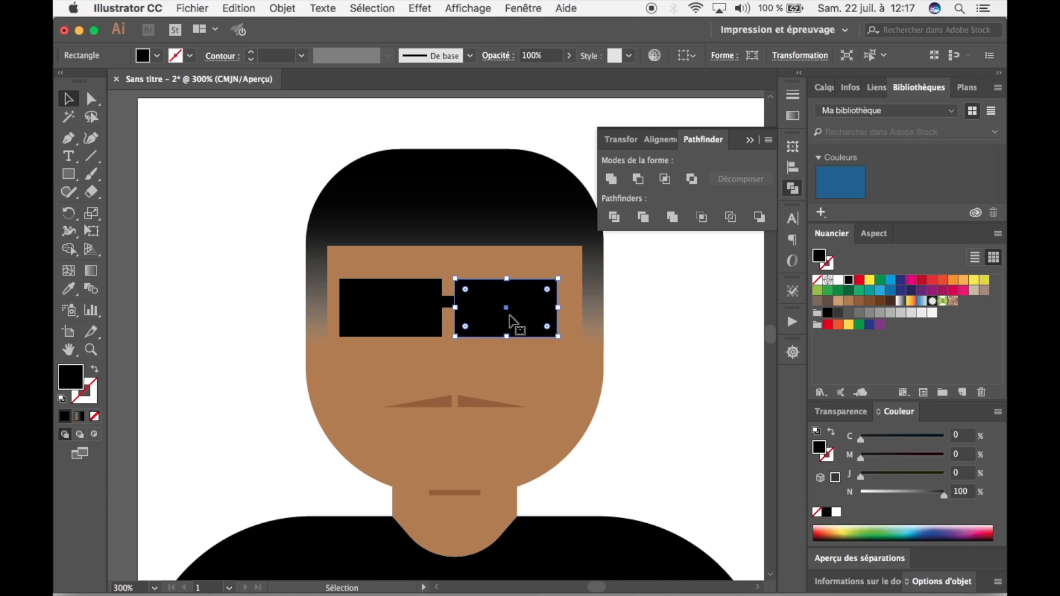
{"action": "left_click", "coordinate": [428, 310], "text": "shift"}
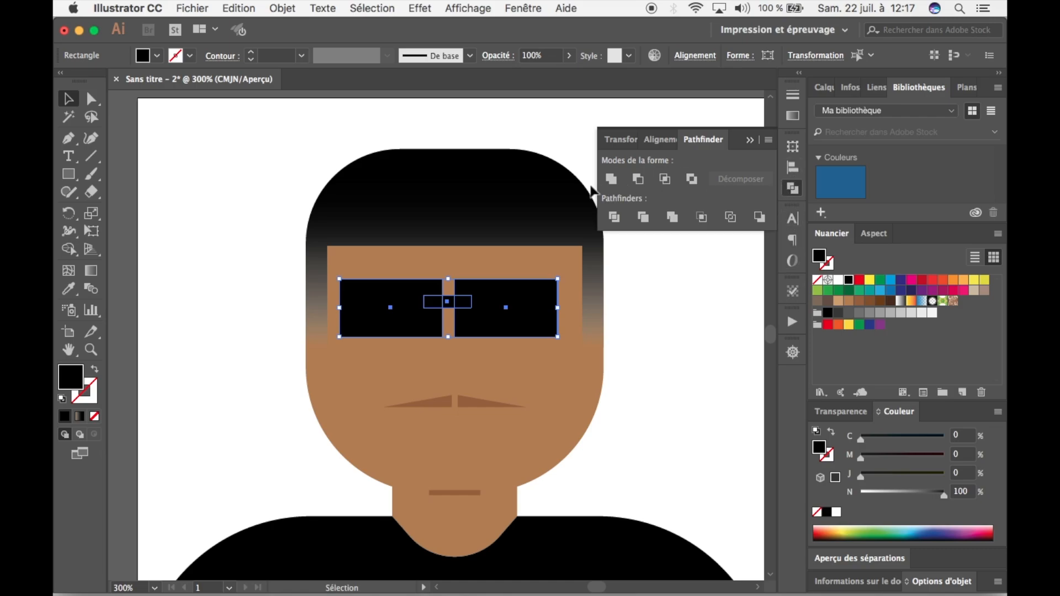
{"action": "left_click", "coordinate": [612, 179]}
{"action": "left_click", "coordinate": [642, 380]}
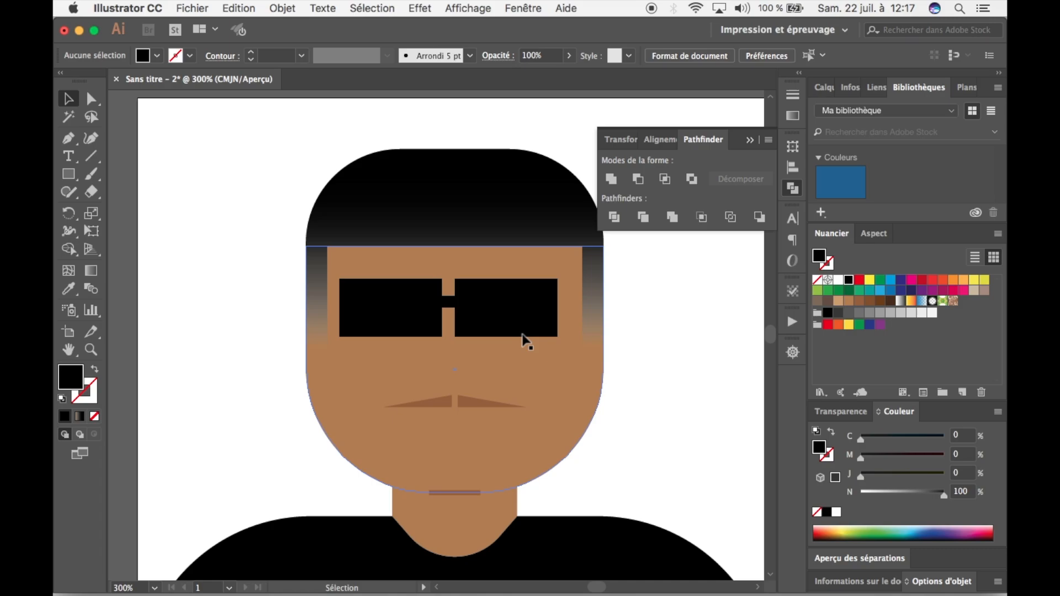
Enlarge the sunglasses slightly and reposition them centred on the face, a little lower.
{"action": "left_click_drag", "start_coordinate": [516, 325], "coordinate": [519, 325]}
{"action": "left_click", "coordinate": [639, 403]}
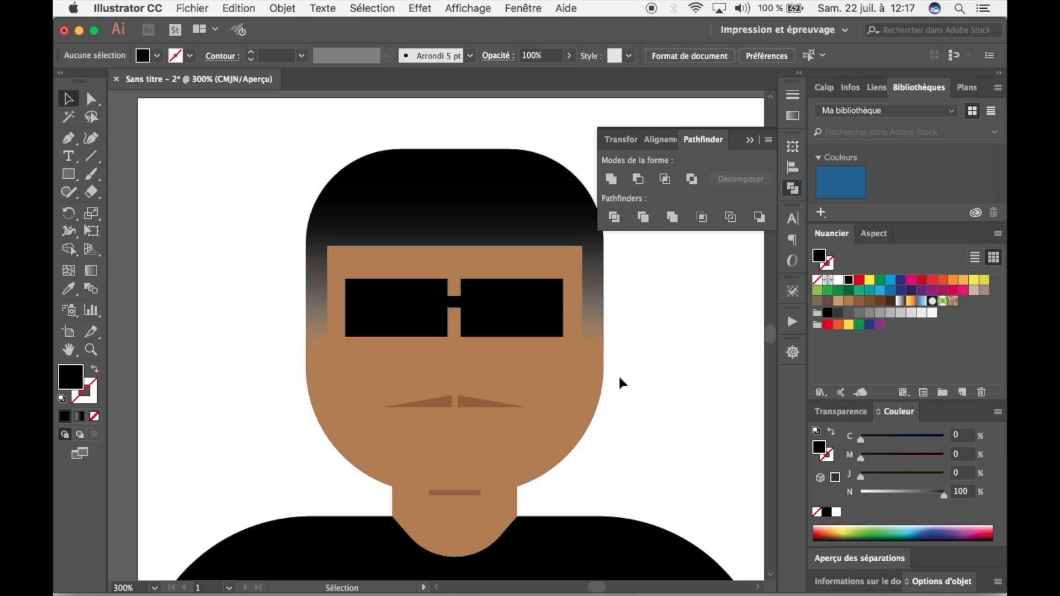
{"action": "left_click", "coordinate": [541, 333]}
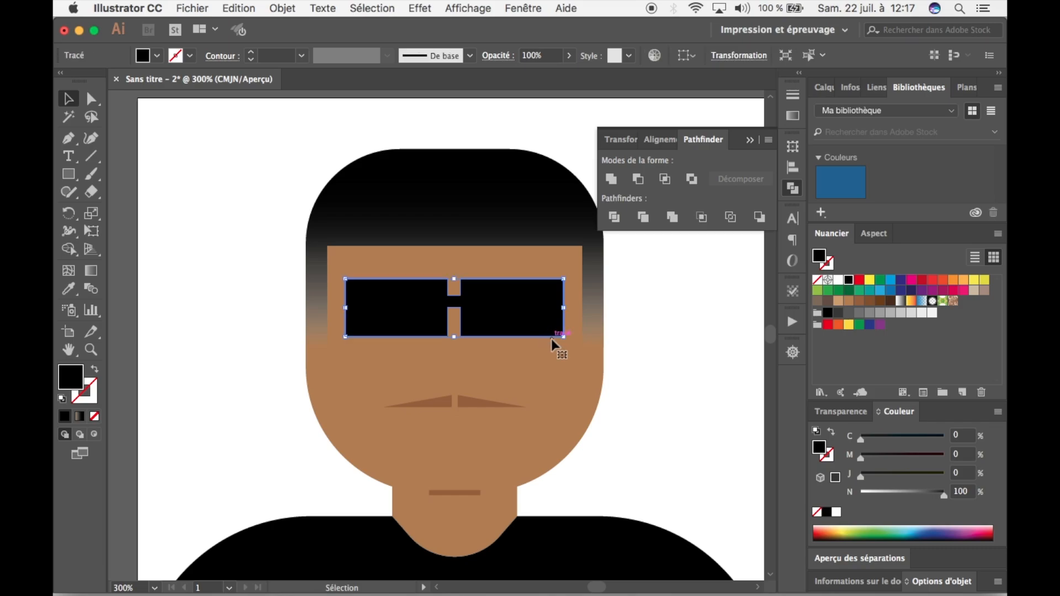
{"action": "left_click_drag", "start_coordinate": [563, 337], "coordinate": [530, 341]}
{"action": "left_click", "coordinate": [667, 392]}
{"action": "left_click", "coordinate": [526, 323]}
{"action": "left_click", "coordinate": [643, 379]}
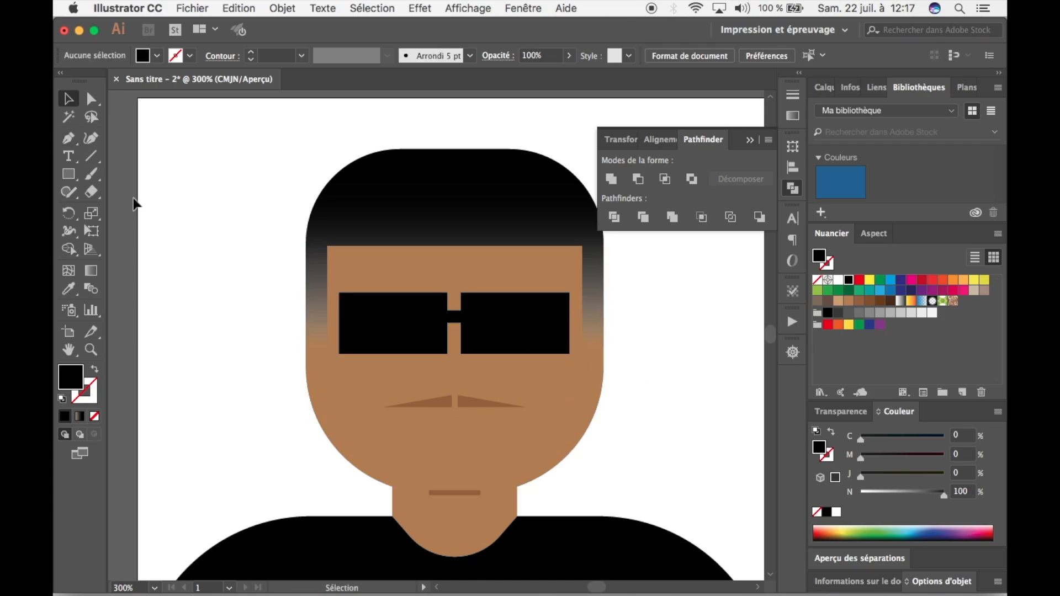
Draw a narrow upright ear rectangle against the left side of the head and give it the face's skin colour with the Eyedropper.
{"action": "left_click", "coordinate": [68, 174]}
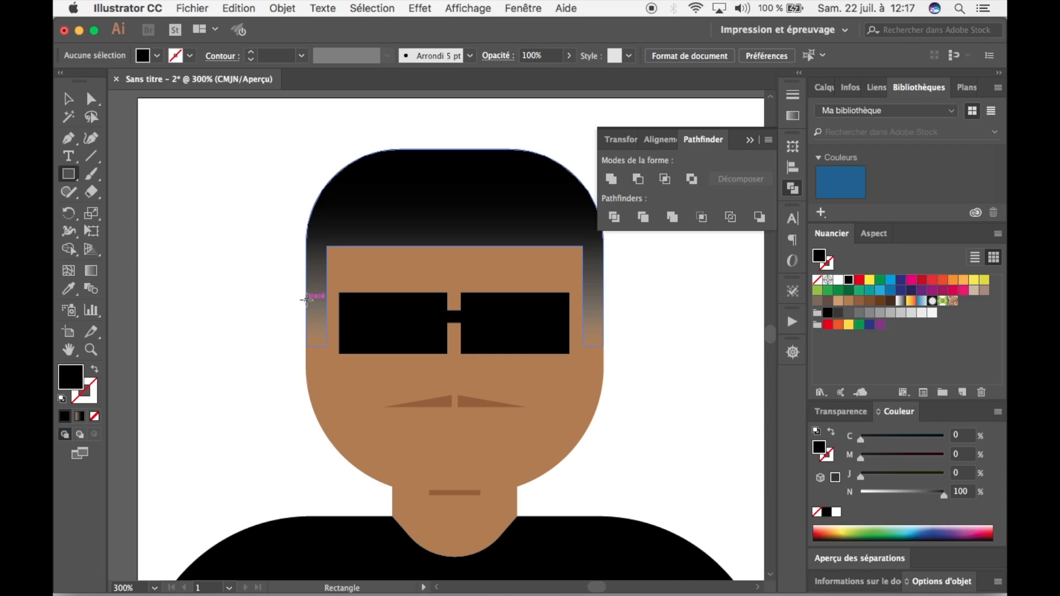
{"action": "left_click_drag", "start_coordinate": [306, 300], "coordinate": [294, 354]}
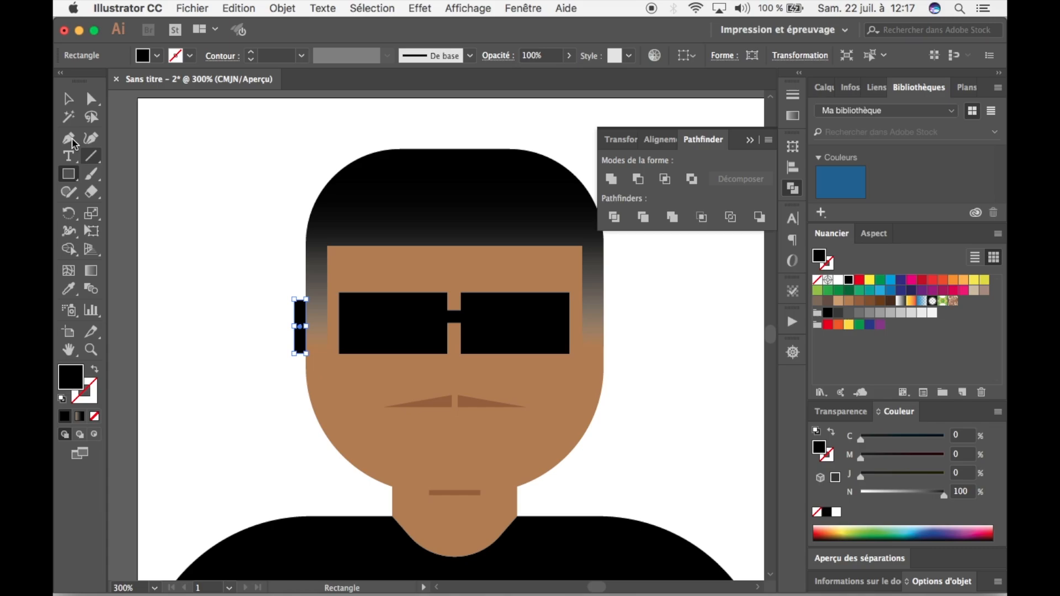
{"action": "left_click", "coordinate": [68, 290]}
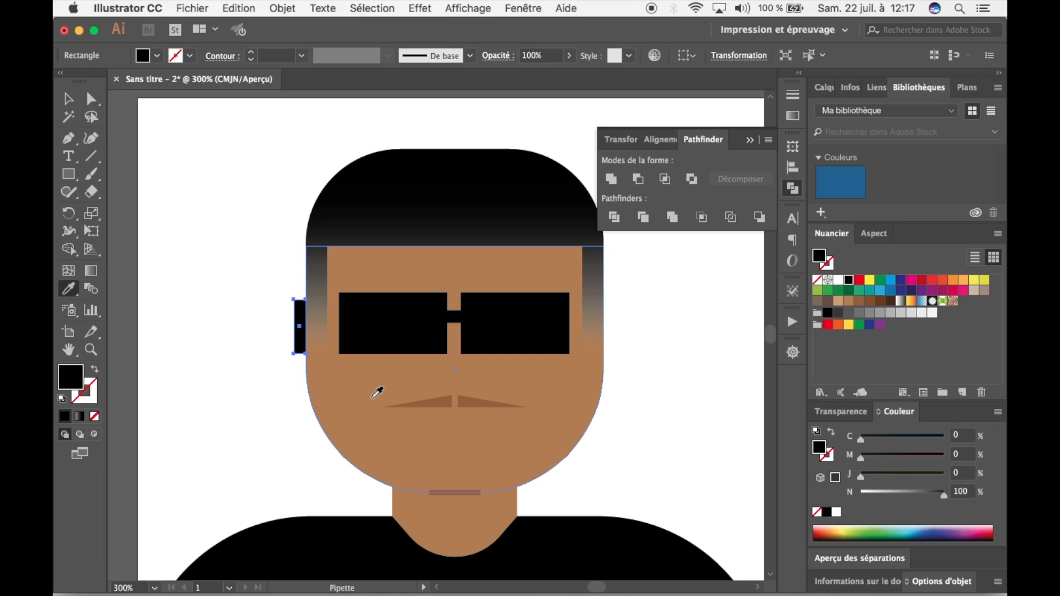
{"action": "left_click", "coordinate": [377, 392]}
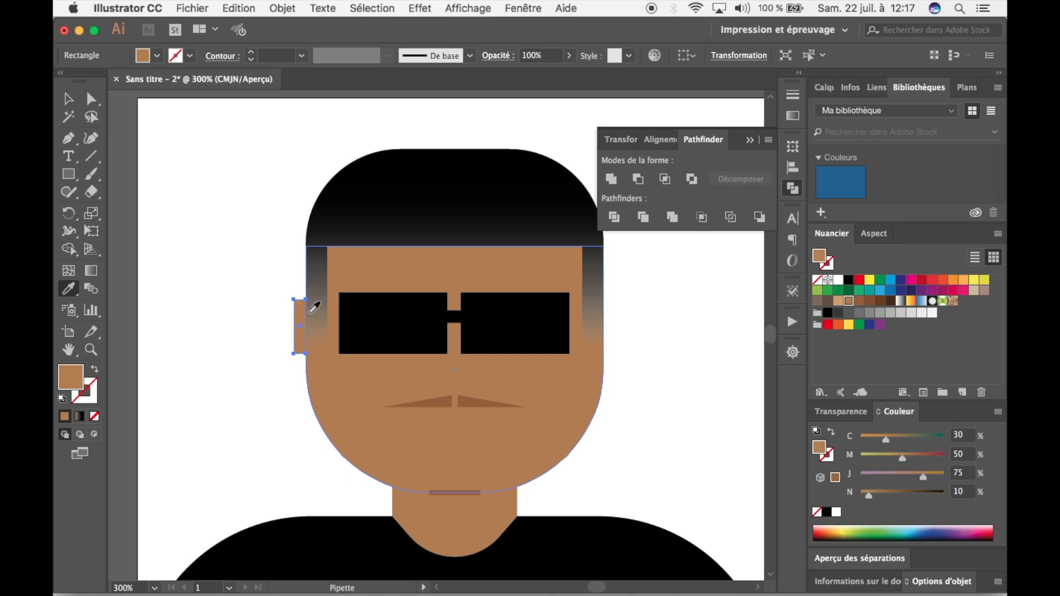
{"action": "left_click", "coordinate": [67, 100]}
{"action": "left_click", "coordinate": [251, 194]}
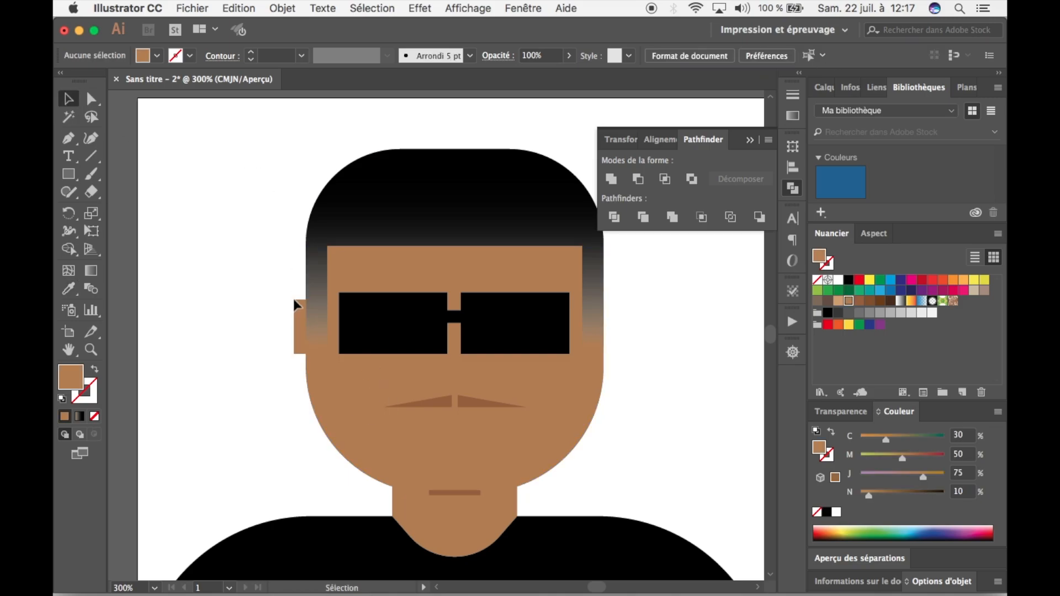
Duplicate the ear rectangle at the same height onto the opposite side of the head.
{"action": "left_click", "coordinate": [297, 329]}
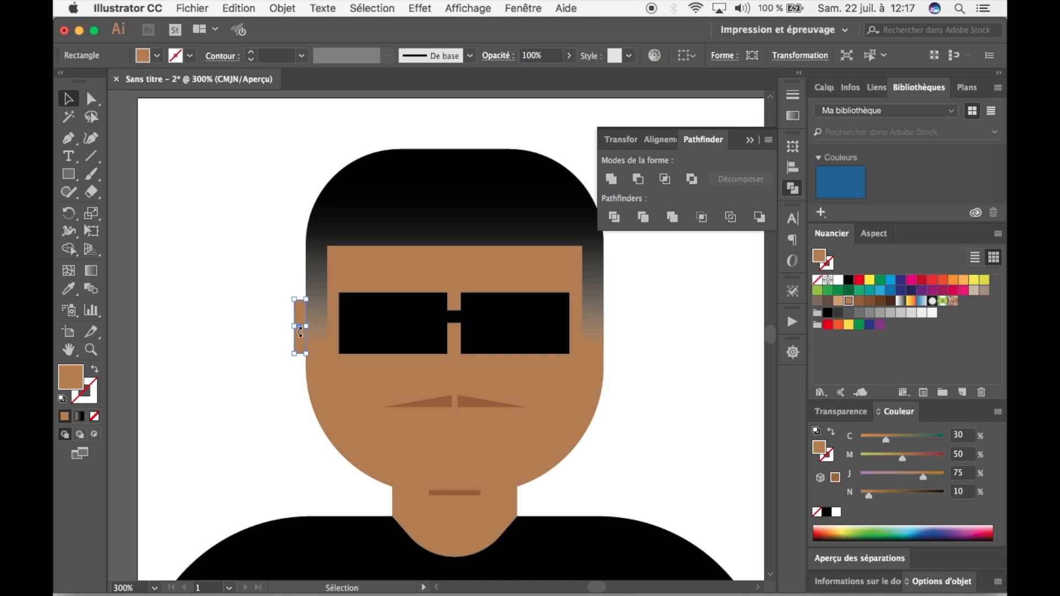
{"action": "left_click_drag", "start_coordinate": [297, 329], "coordinate": [610, 332]}
{"action": "left_click", "coordinate": [657, 313]}
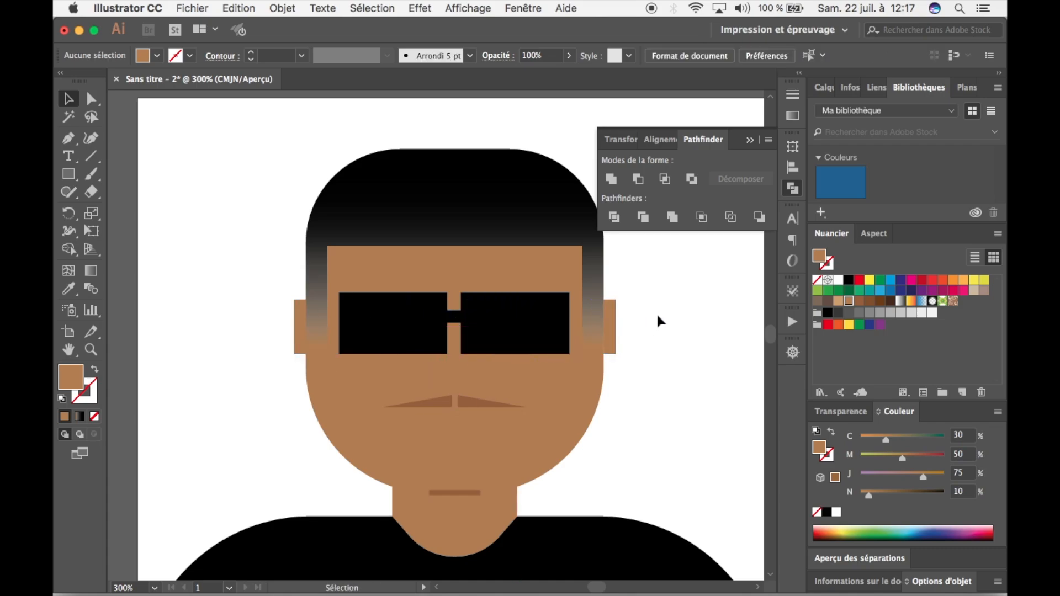
Unite both ear rectangles with the face into a single shape.
{"action": "left_click", "coordinate": [609, 351]}
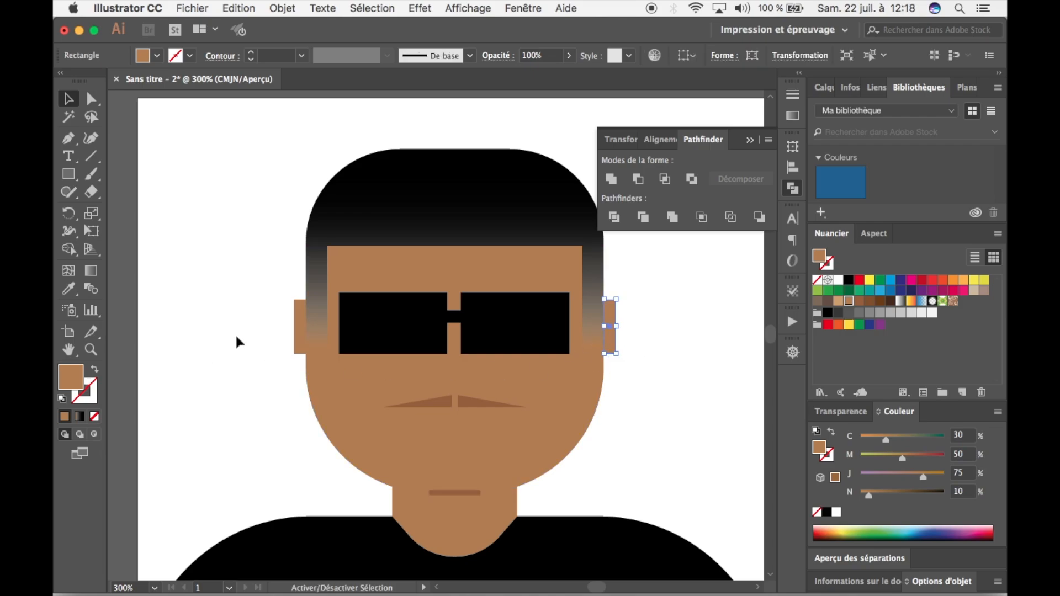
{"action": "left_click", "coordinate": [299, 337], "text": "shift"}
{"action": "left_click", "coordinate": [343, 402], "text": "shift"}
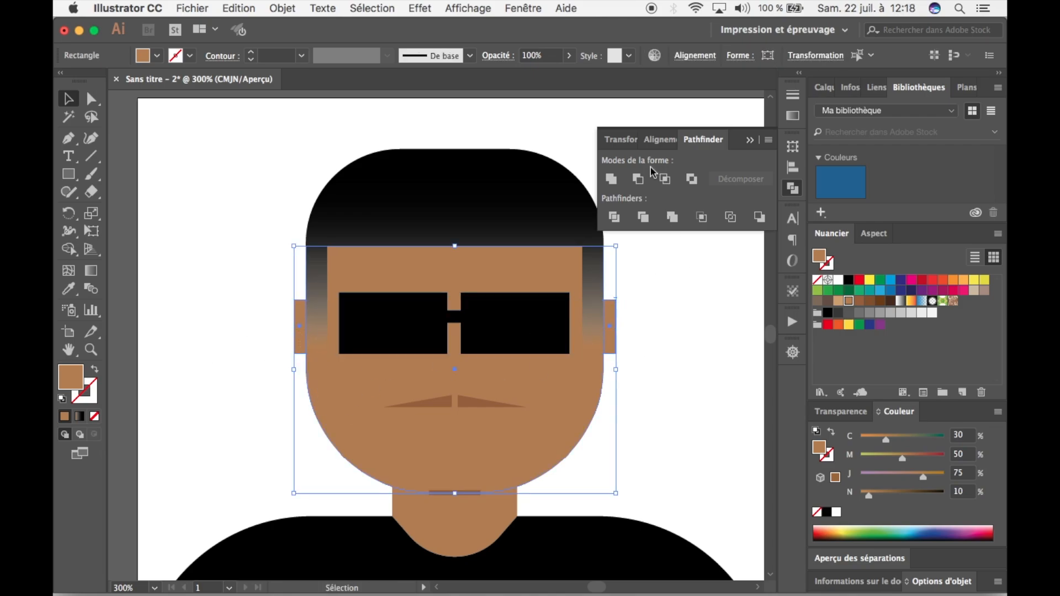
{"action": "left_click", "coordinate": [611, 180]}
{"action": "left_click", "coordinate": [640, 333]}
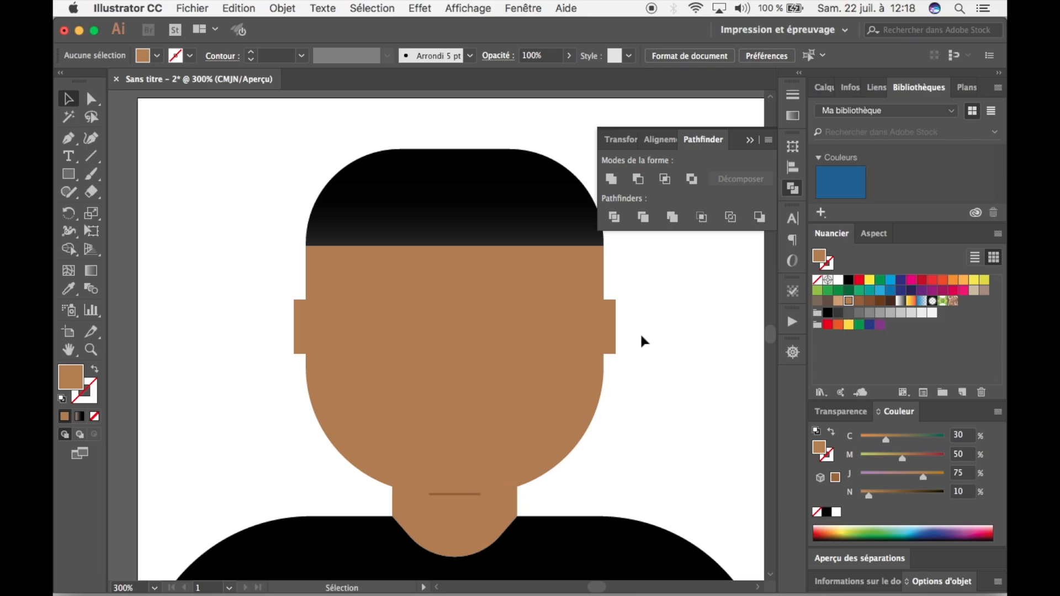
Send the united face-and-ears shape to the back, behind the hair, sunglasses, moustache and beard.
{"action": "left_click", "coordinate": [583, 349]}
{"action": "right_click", "coordinate": [583, 349]}
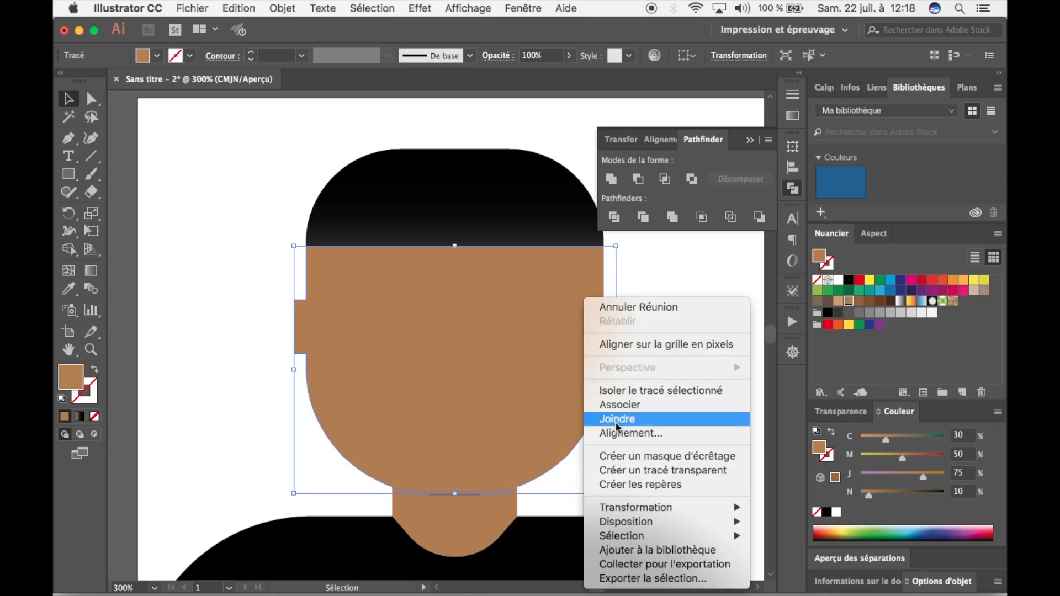
{"action": "mouse_move", "coordinate": [651, 508]}
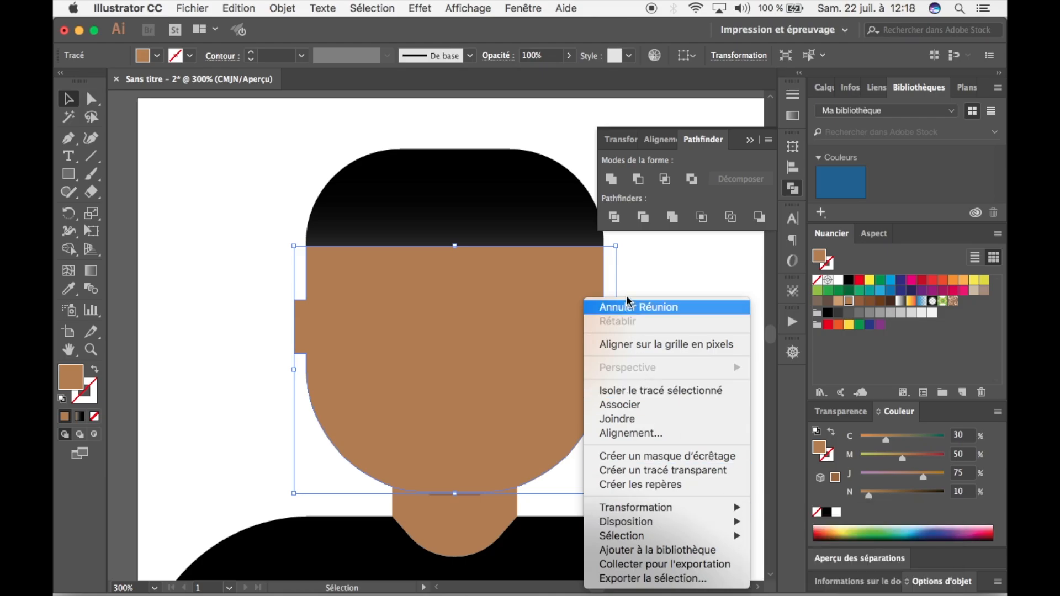
{"action": "left_click", "coordinate": [635, 282]}
{"action": "right_click", "coordinate": [635, 280]}
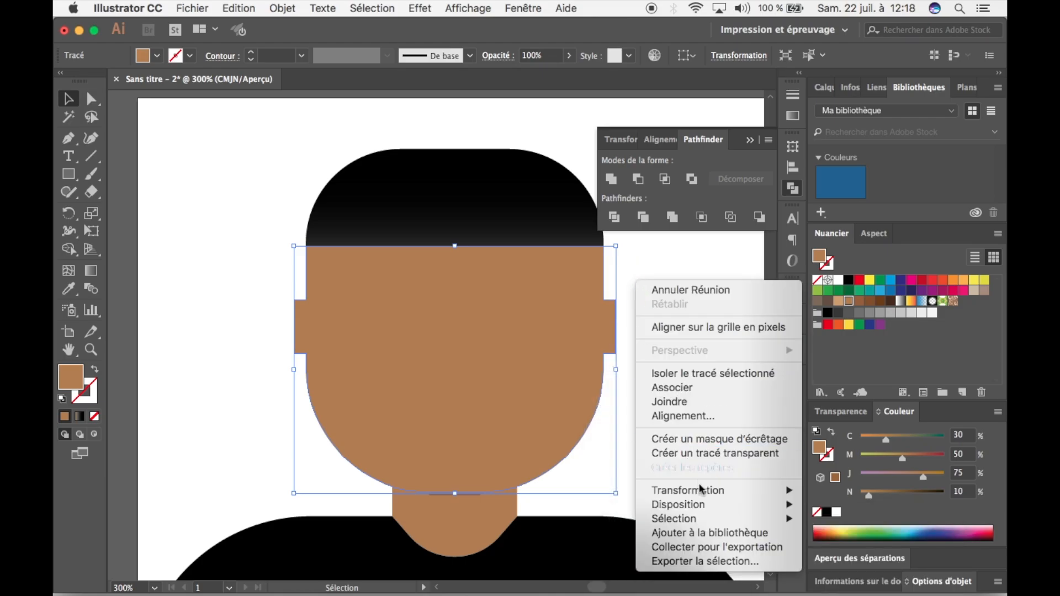
{"action": "mouse_move", "coordinate": [707, 513]}
{"action": "left_click", "coordinate": [533, 548]}
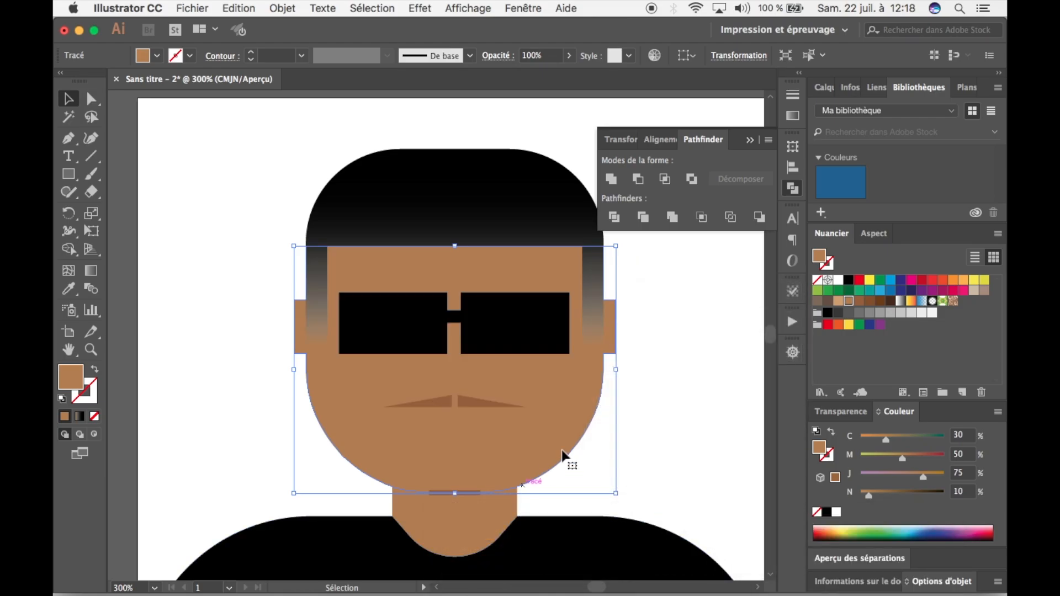
{"action": "left_click", "coordinate": [689, 363]}
{"action": "left_click_drag", "start_coordinate": [677, 353], "coordinate": [552, 297]}
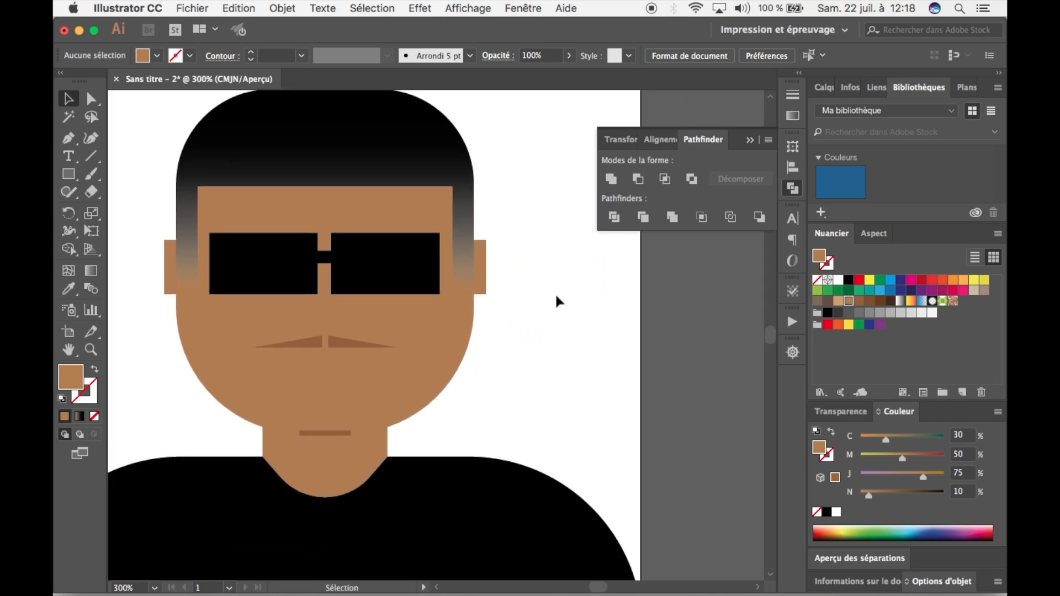
Recolour the black shirt, trying green and brown swatches before giving it the blue swatch C=85 M=50 J=0 N=0.
{"action": "key", "text": "super+minus"}
{"action": "key", "text": "super+minus"}
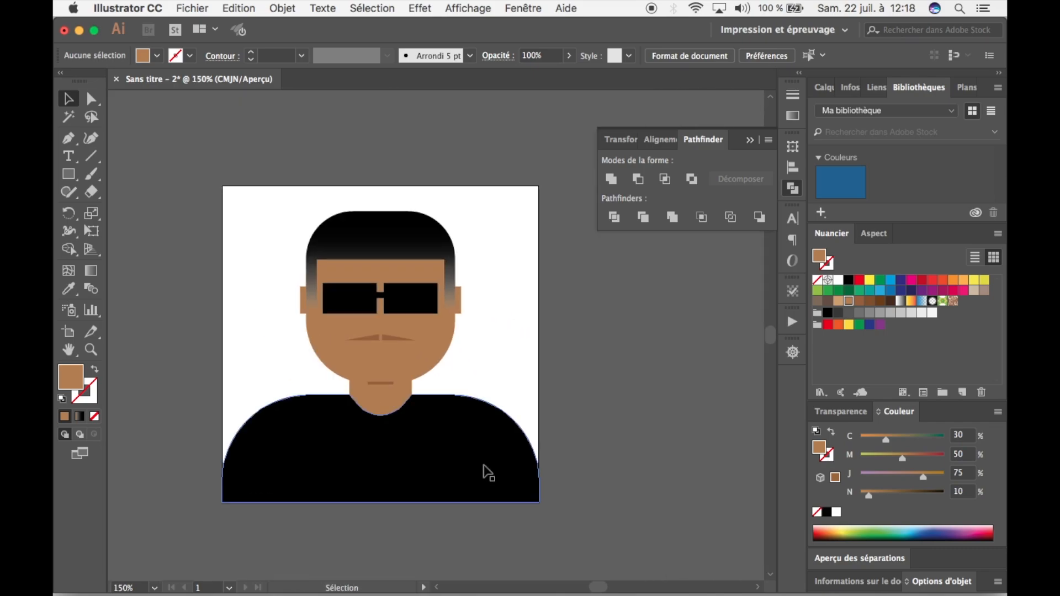
{"action": "left_click", "coordinate": [488, 473]}
{"action": "left_click", "coordinate": [157, 56]}
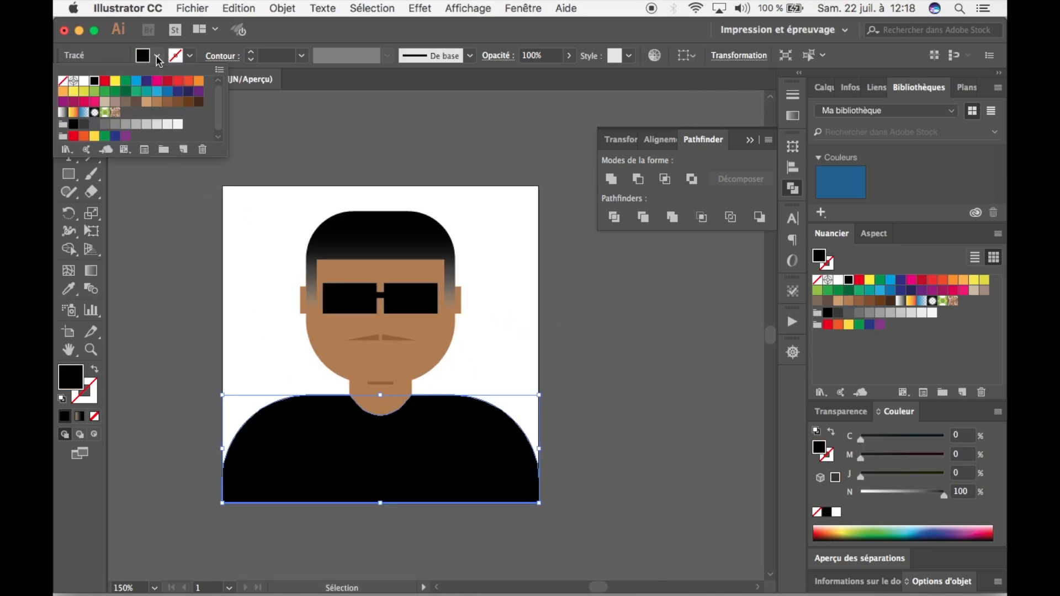
{"action": "left_click", "coordinate": [115, 91]}
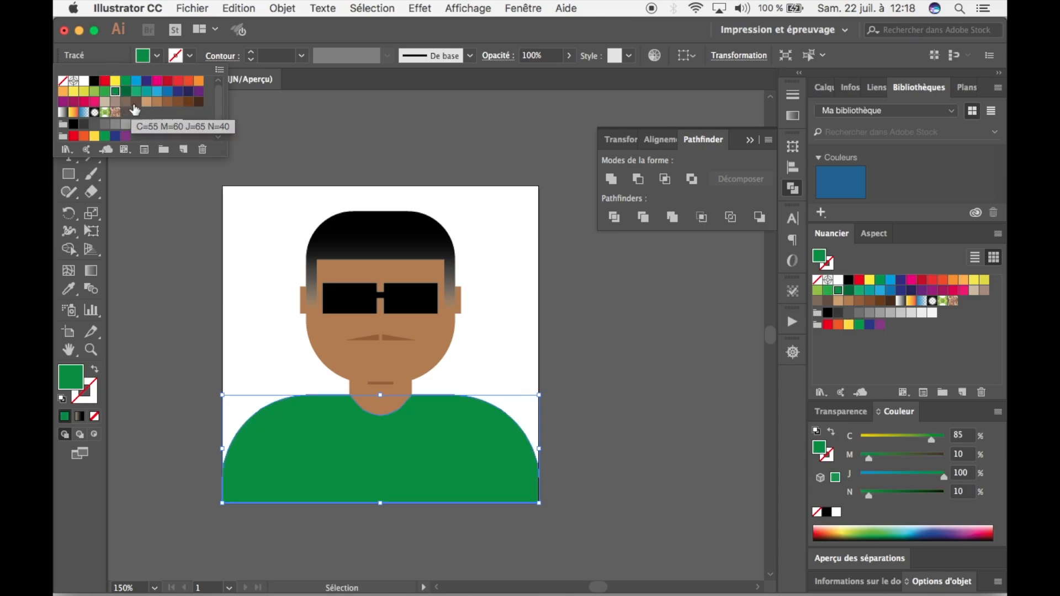
{"action": "left_click", "coordinate": [135, 102]}
{"action": "left_click", "coordinate": [166, 92]}
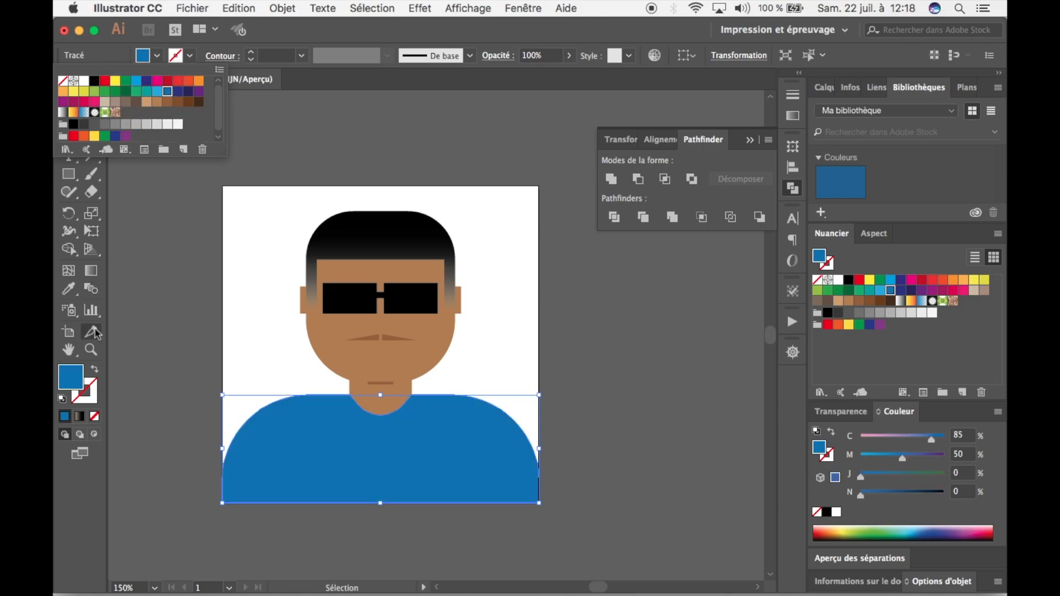
Darken the shirt's fill to the deep blue #0B5689 with the colour picker and deselect it.
{"action": "left_click", "coordinate": [79, 385]}
{"action": "double_click", "coordinate": [85, 385]}
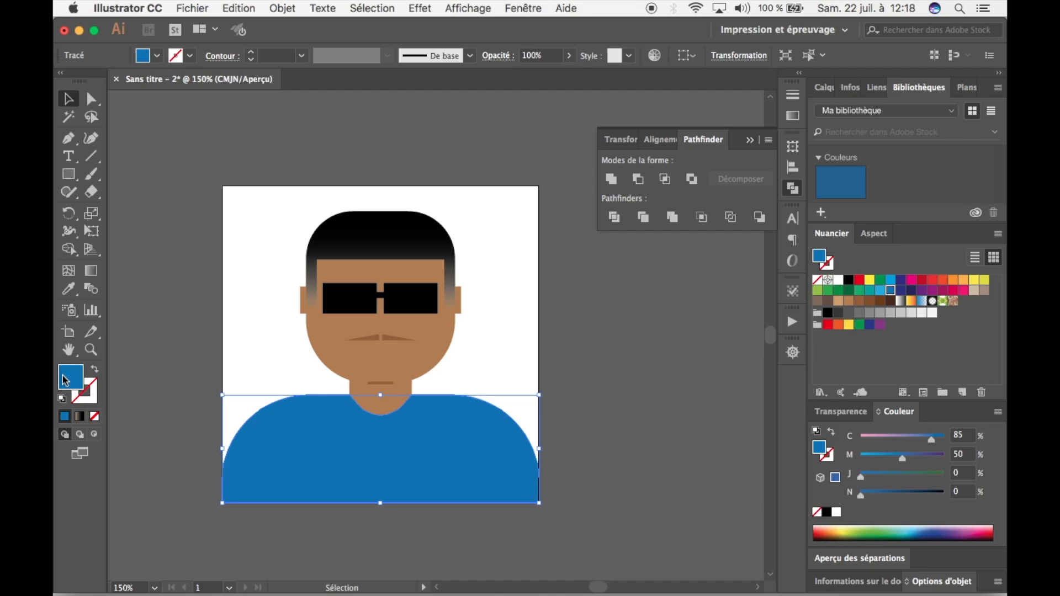
{"action": "left_click", "coordinate": [761, 264]}
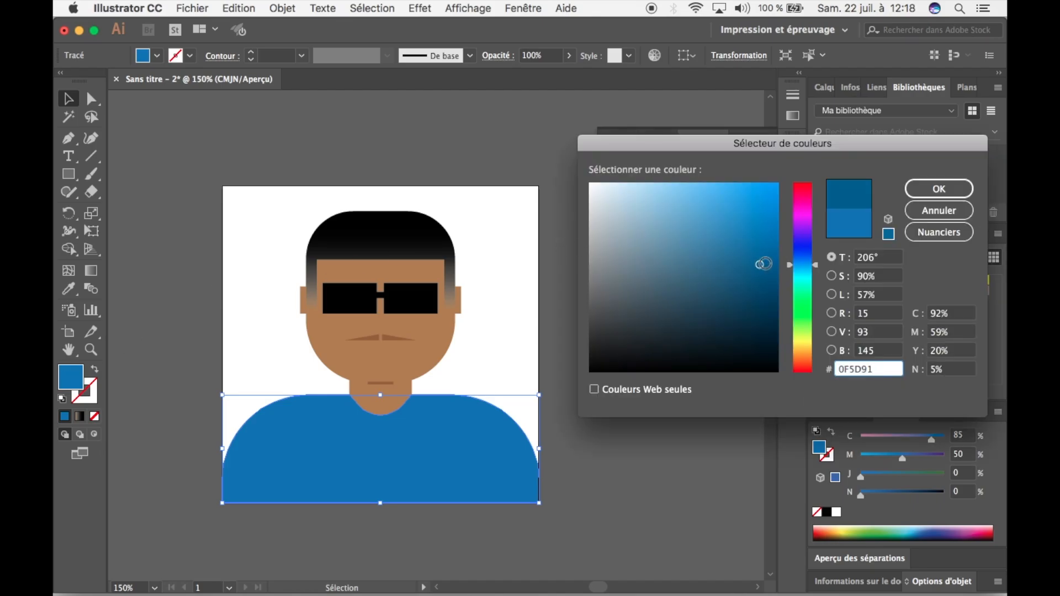
{"action": "left_click", "coordinate": [765, 269]}
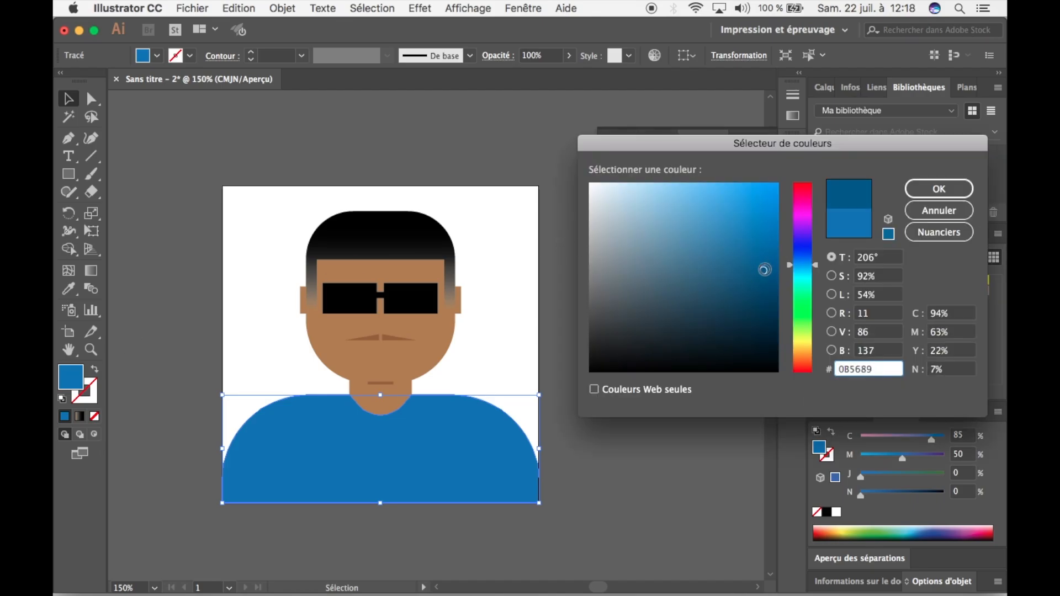
{"action": "left_click", "coordinate": [918, 188]}
{"action": "left_click", "coordinate": [690, 332]}
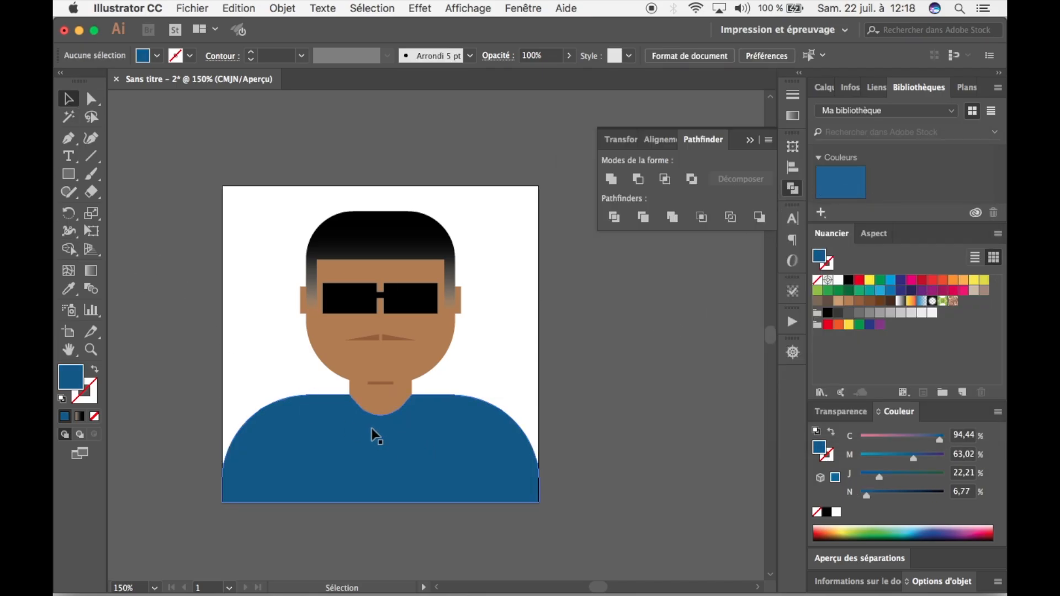
Draw a rectangle covering the whole artboard and send it to the back, behind the portrait.
{"action": "key", "text": "space"}
{"action": "left_click_drag", "start_coordinate": [623, 349], "coordinate": [651, 372]}
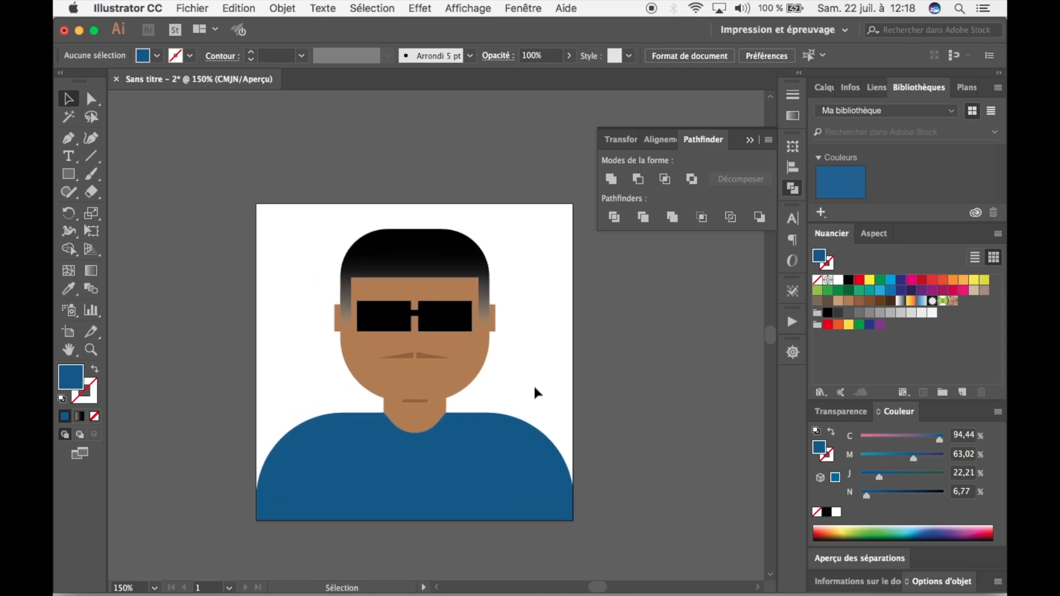
{"action": "left_click", "coordinate": [69, 174]}
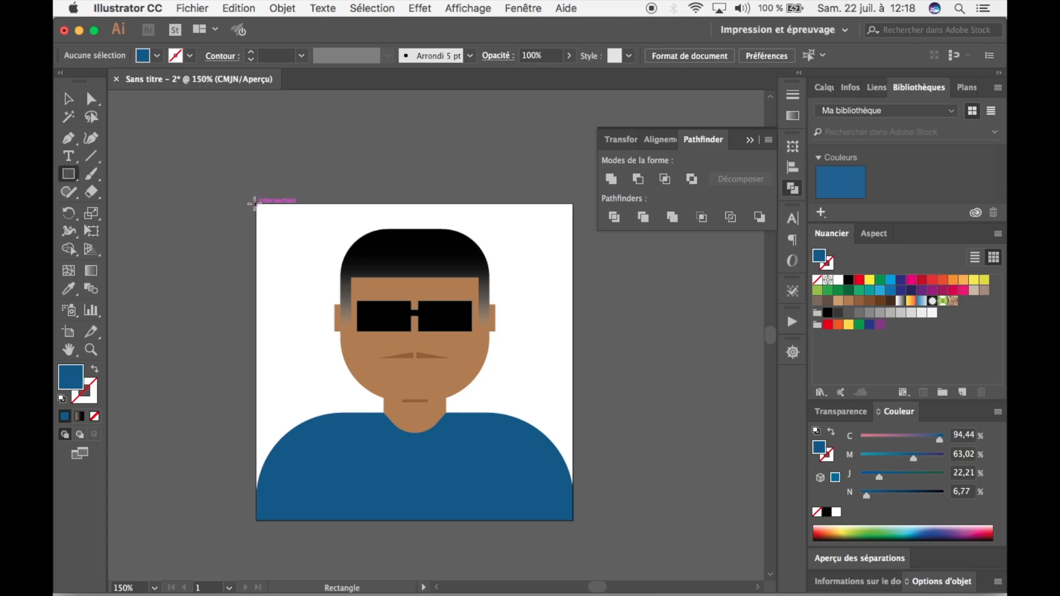
{"action": "left_click_drag", "start_coordinate": [255, 204], "coordinate": [574, 521]}
{"action": "left_click", "coordinate": [66, 99]}
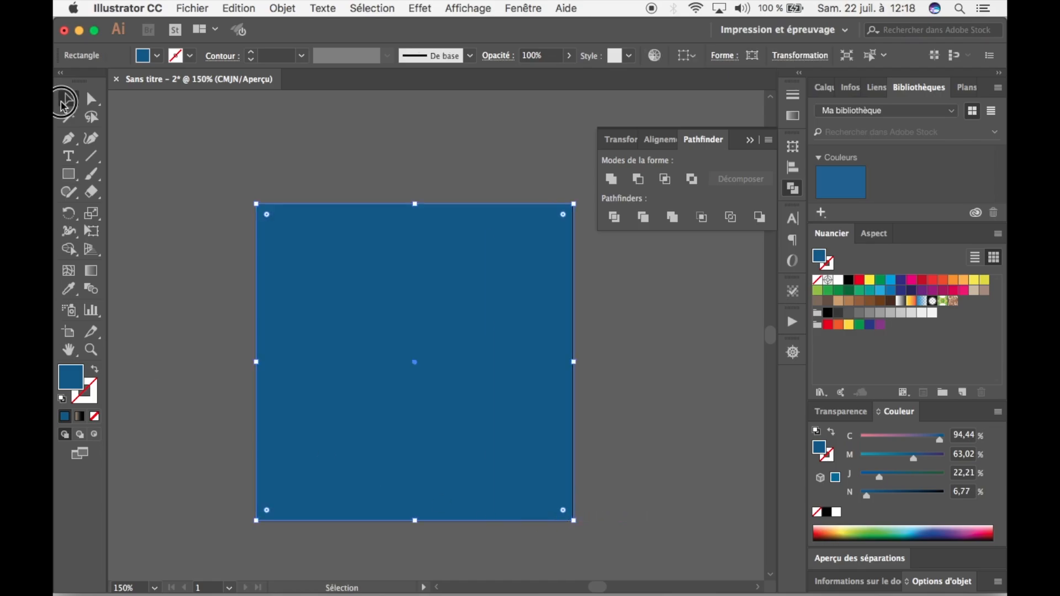
{"action": "right_click", "coordinate": [313, 245]}
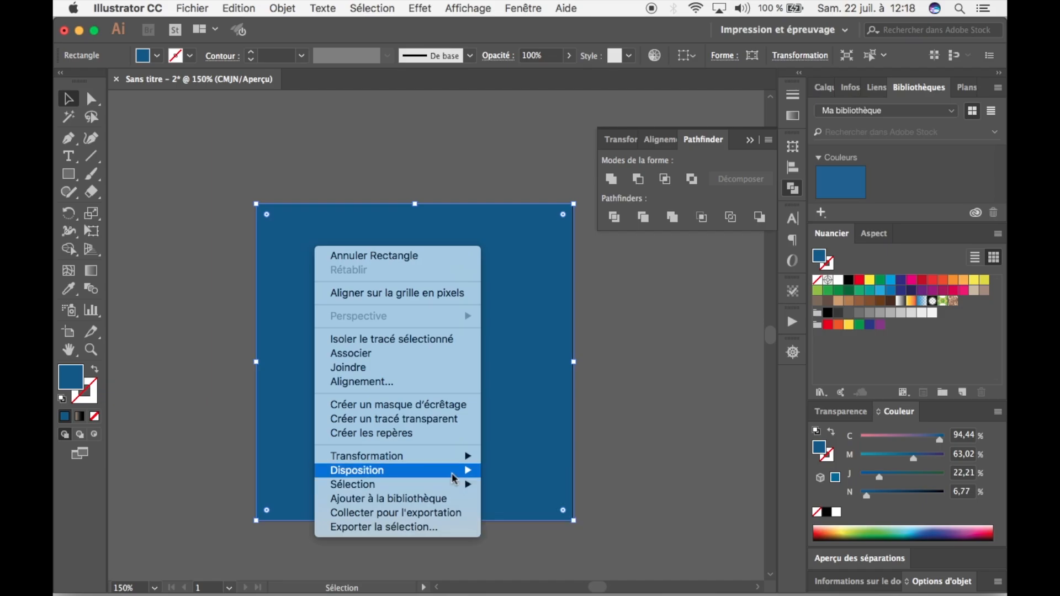
{"action": "mouse_move", "coordinate": [458, 473]}
{"action": "left_click", "coordinate": [518, 513]}
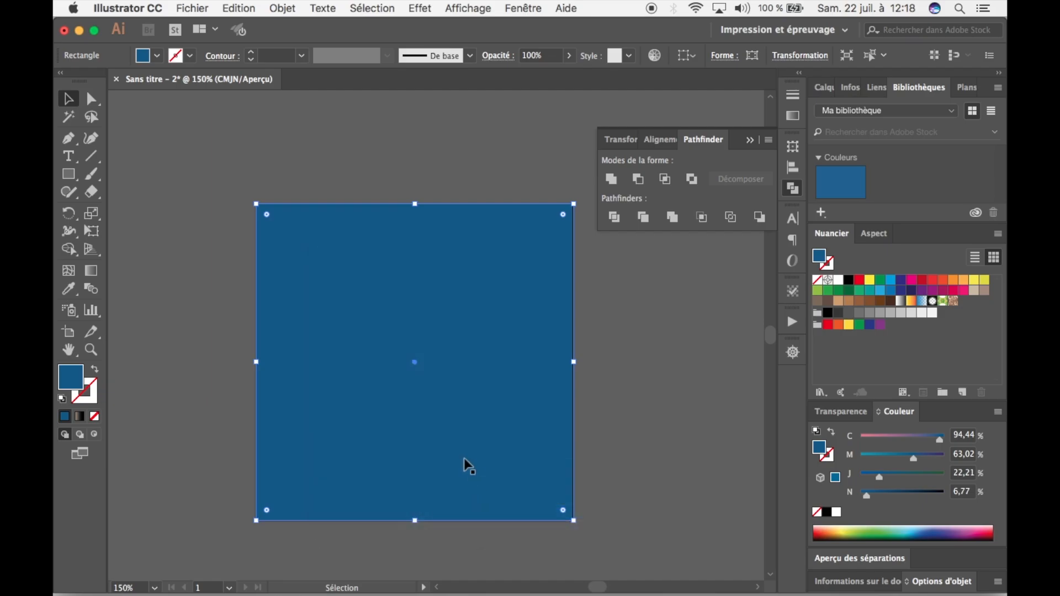
Fill the background rectangle with the gradient preset Blanc, Noir.
{"action": "left_click", "coordinate": [794, 119]}
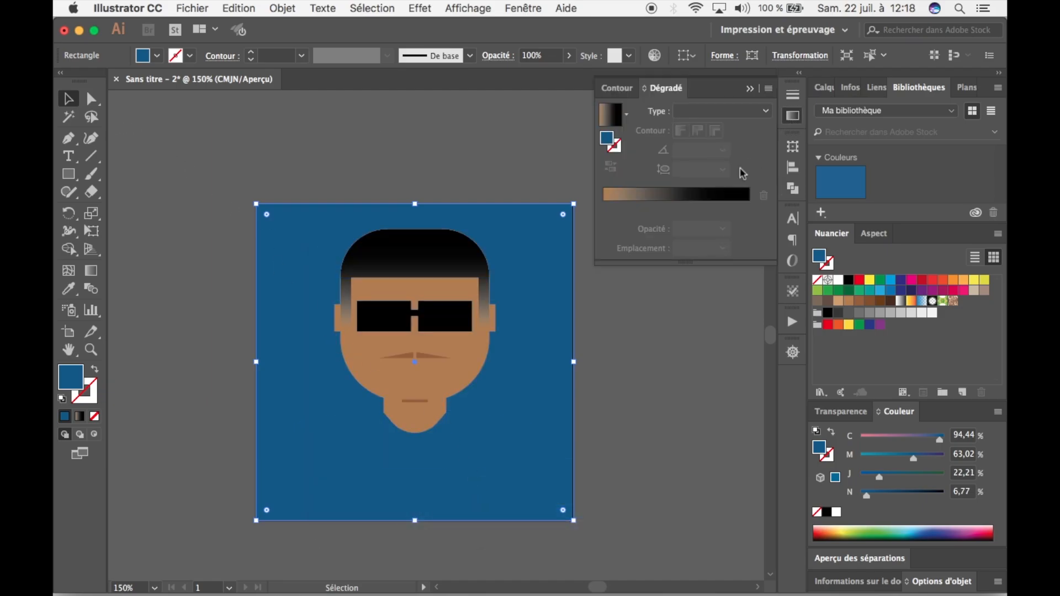
{"action": "left_click", "coordinate": [610, 113]}
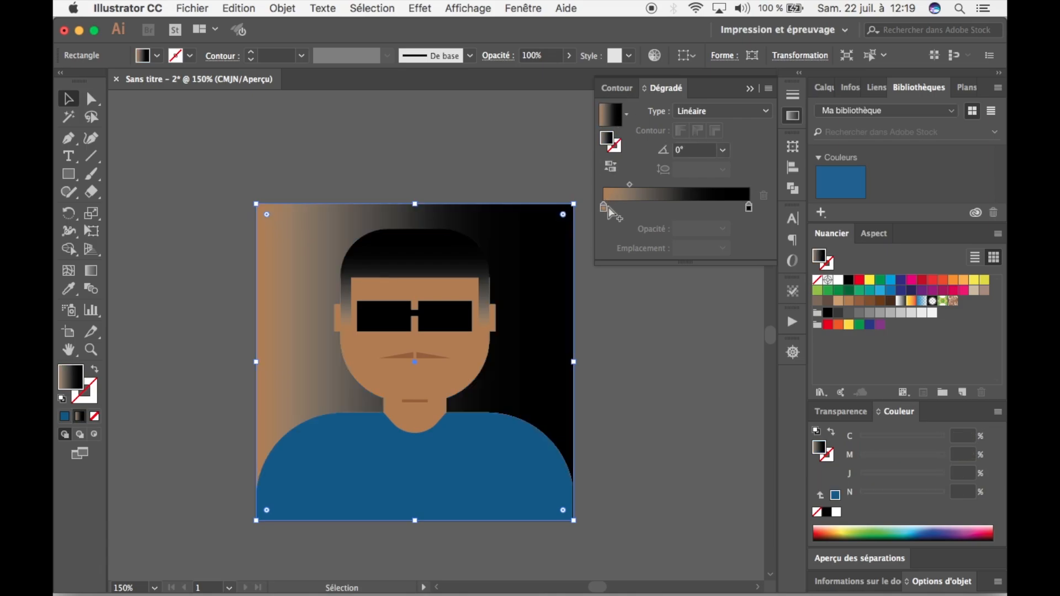
{"action": "left_click", "coordinate": [626, 113]}
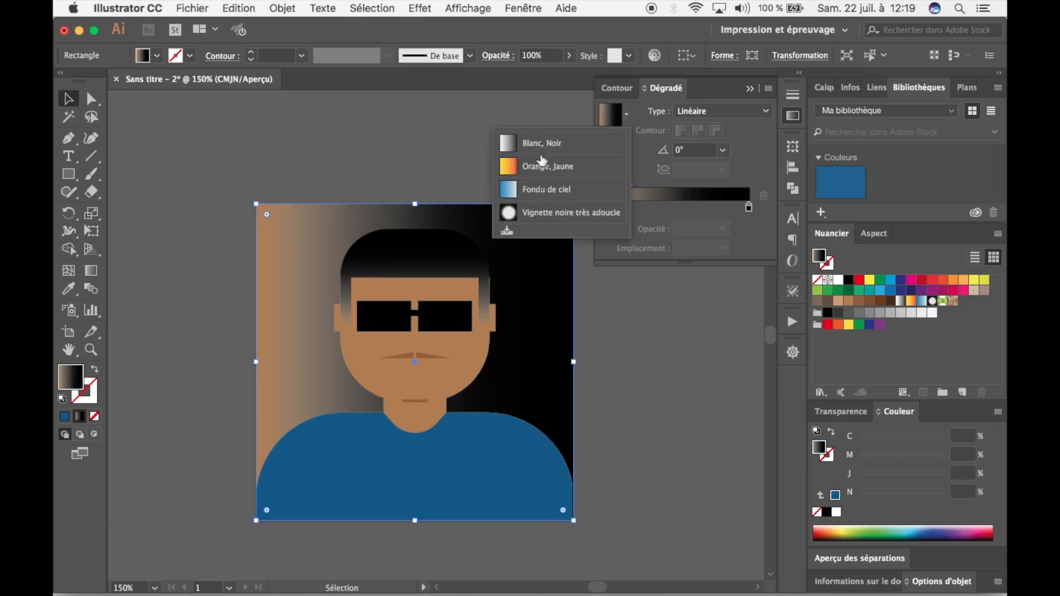
{"action": "left_click", "coordinate": [532, 143]}
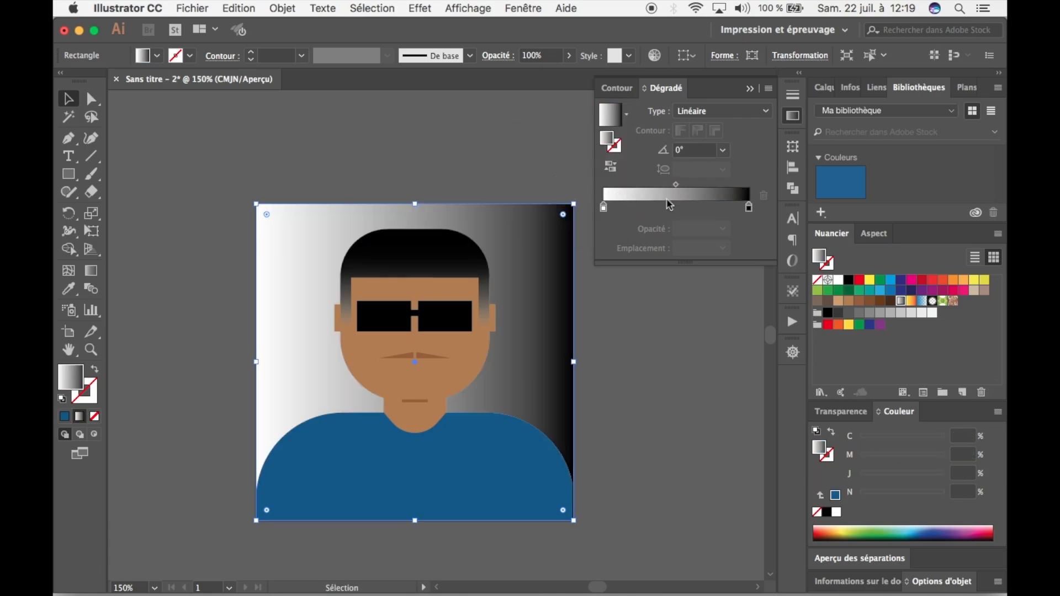
Change the background gradient's type to Radial, comparing it with Linéaire.
{"action": "left_click", "coordinate": [734, 112]}
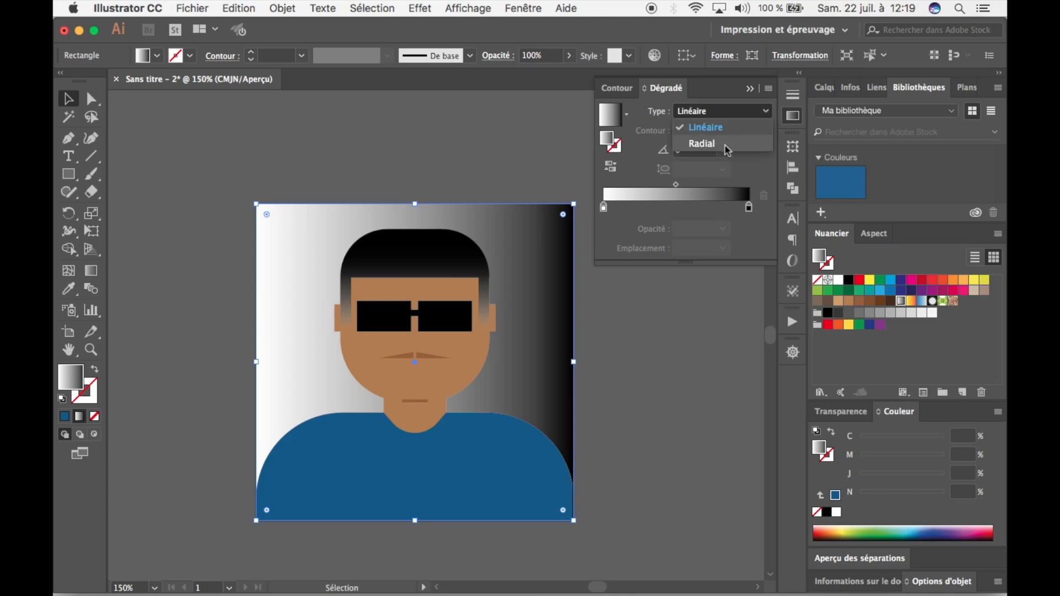
{"action": "left_click", "coordinate": [720, 143]}
{"action": "left_click", "coordinate": [727, 112]}
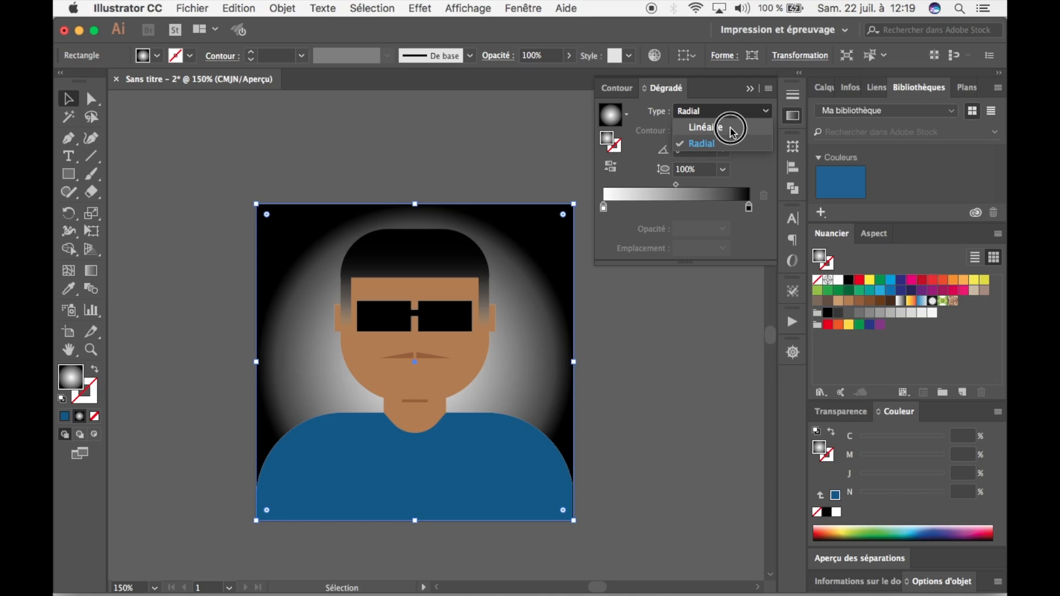
{"action": "left_click", "coordinate": [728, 128]}
{"action": "left_click", "coordinate": [734, 114]}
{"action": "left_click", "coordinate": [731, 144]}
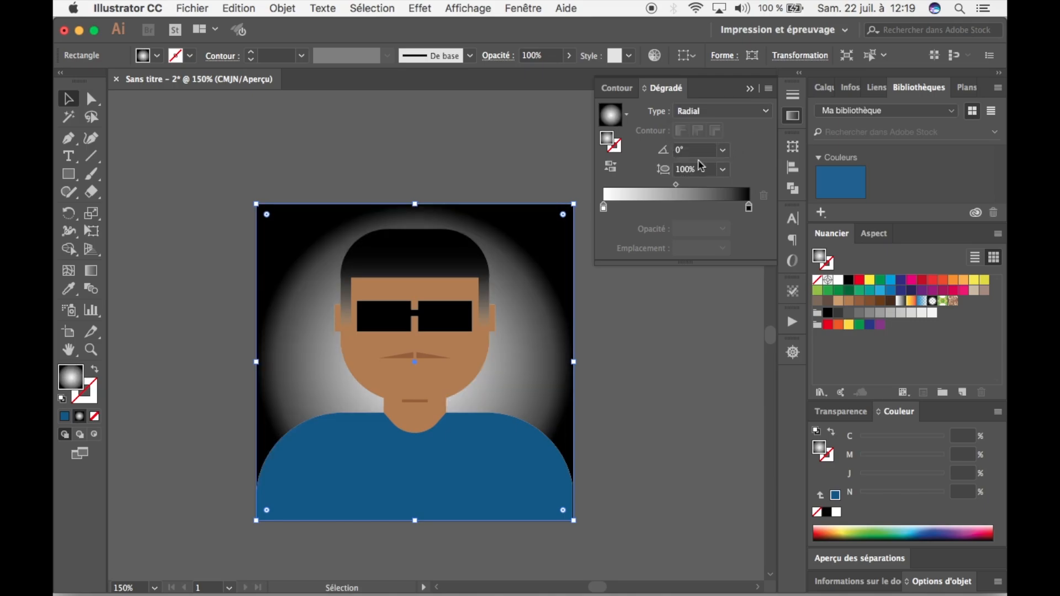
Set the background gradient's black outer stop to the 50% black grey swatch, deselect the rectangle and close the gradient settings.
{"action": "double_click", "coordinate": [749, 208]}
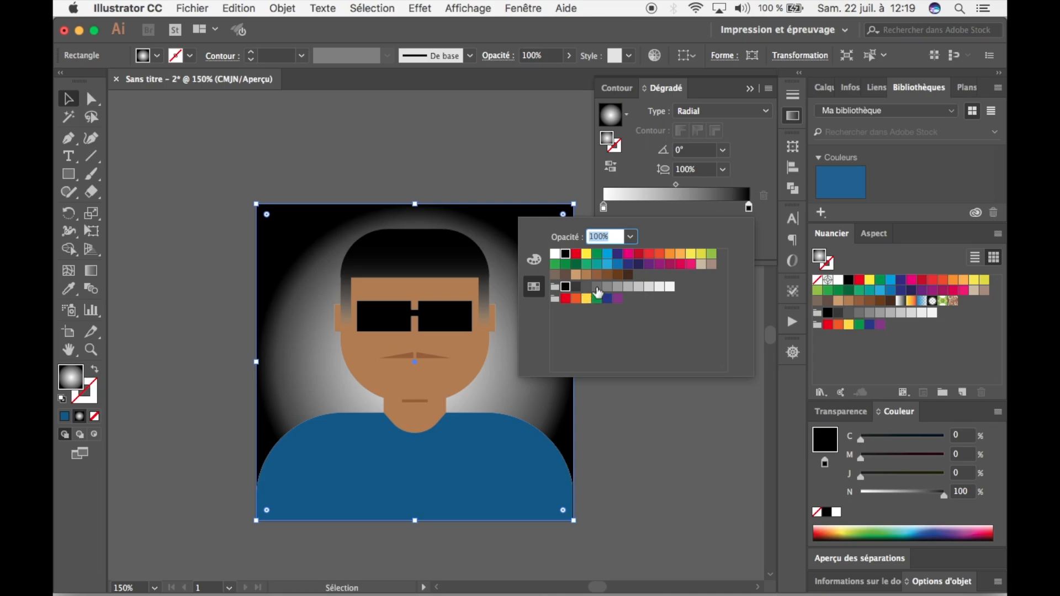
{"action": "left_click", "coordinate": [596, 287]}
{"action": "left_click", "coordinate": [617, 287]}
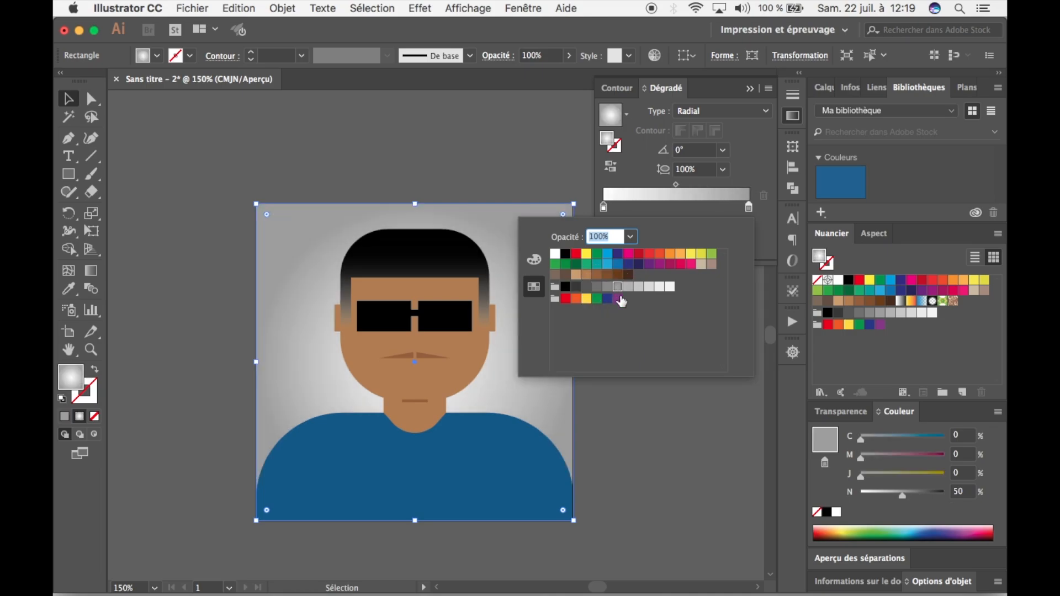
{"action": "left_click", "coordinate": [624, 432]}
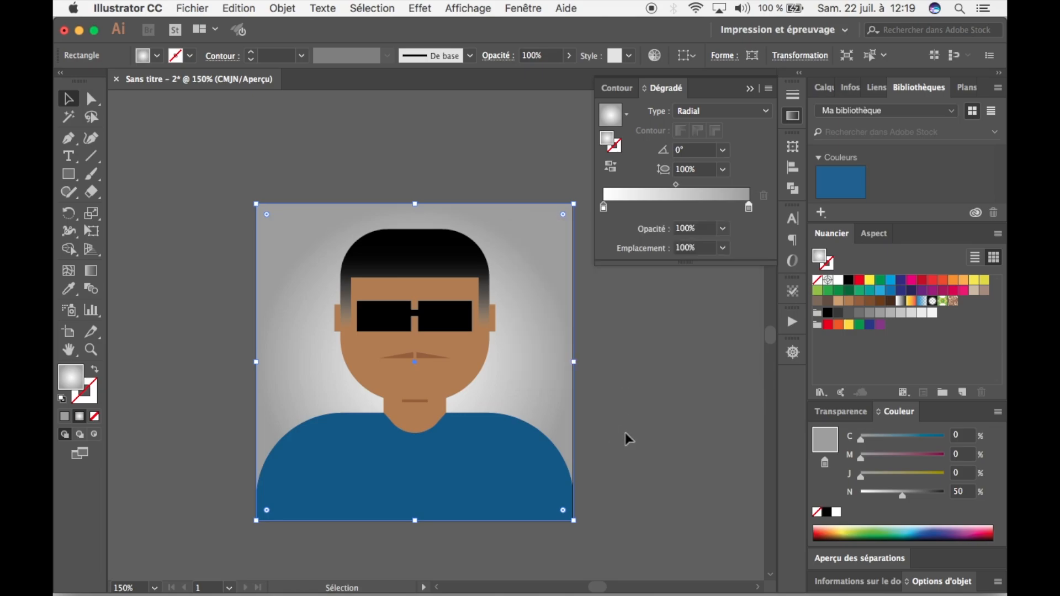
{"action": "left_click", "coordinate": [625, 432]}
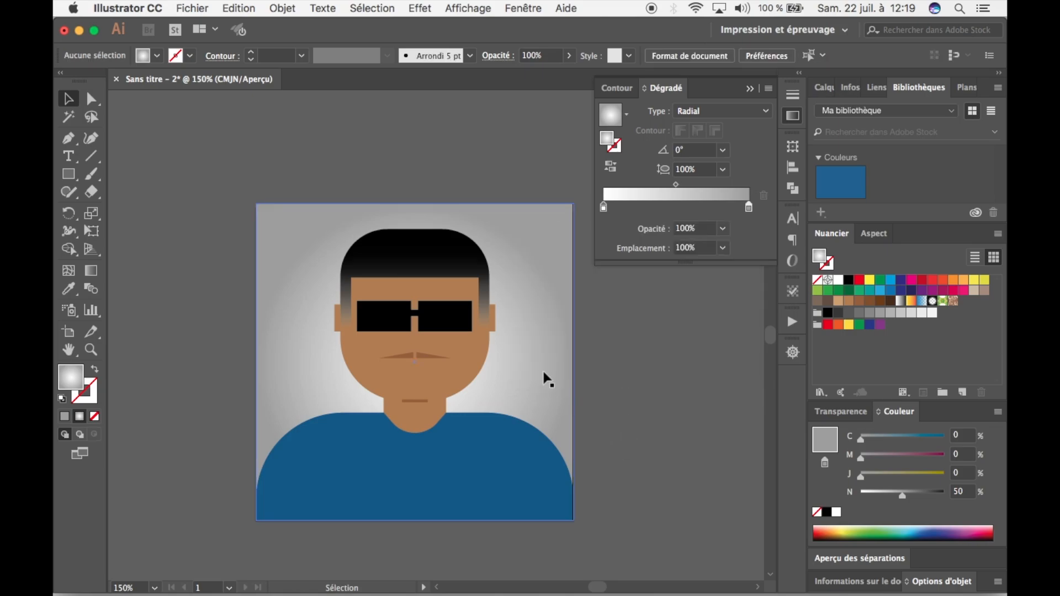
{"action": "key", "text": "super+equal"}
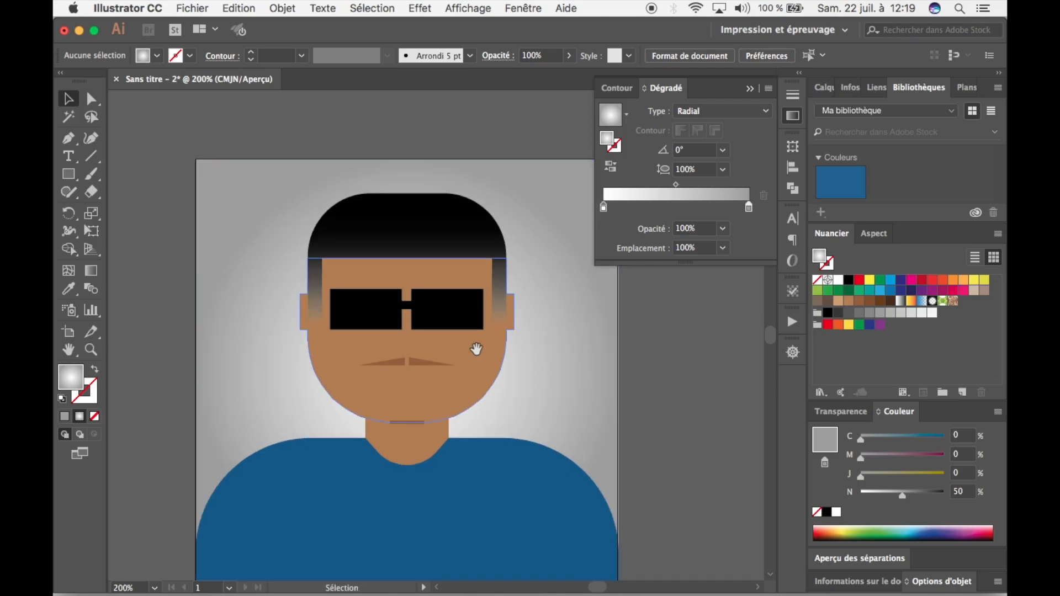
{"action": "left_click_drag", "start_coordinate": [474, 351], "coordinate": [467, 279]}
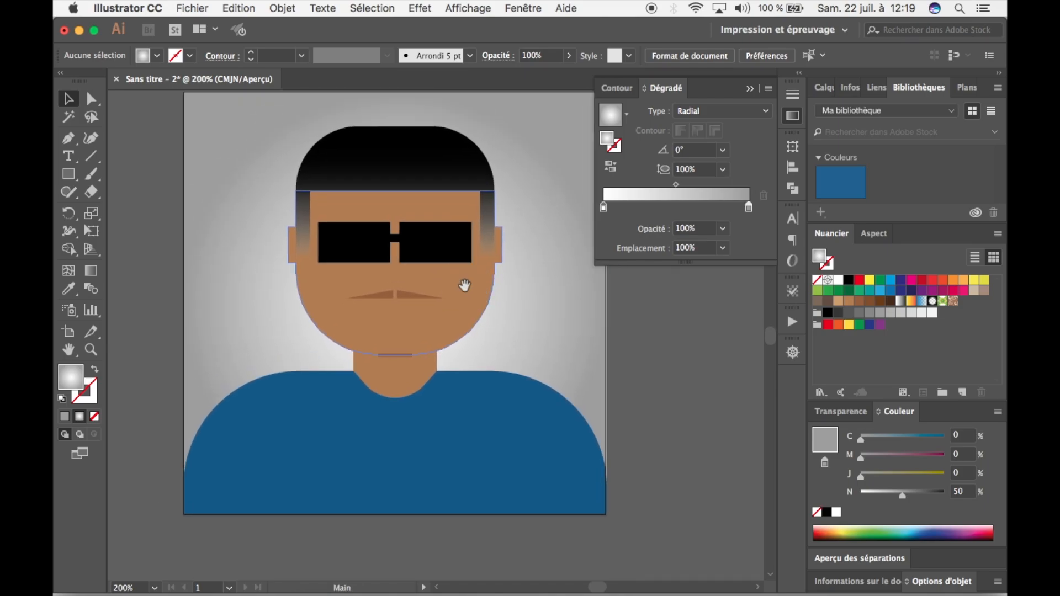
{"action": "left_click", "coordinate": [751, 89]}
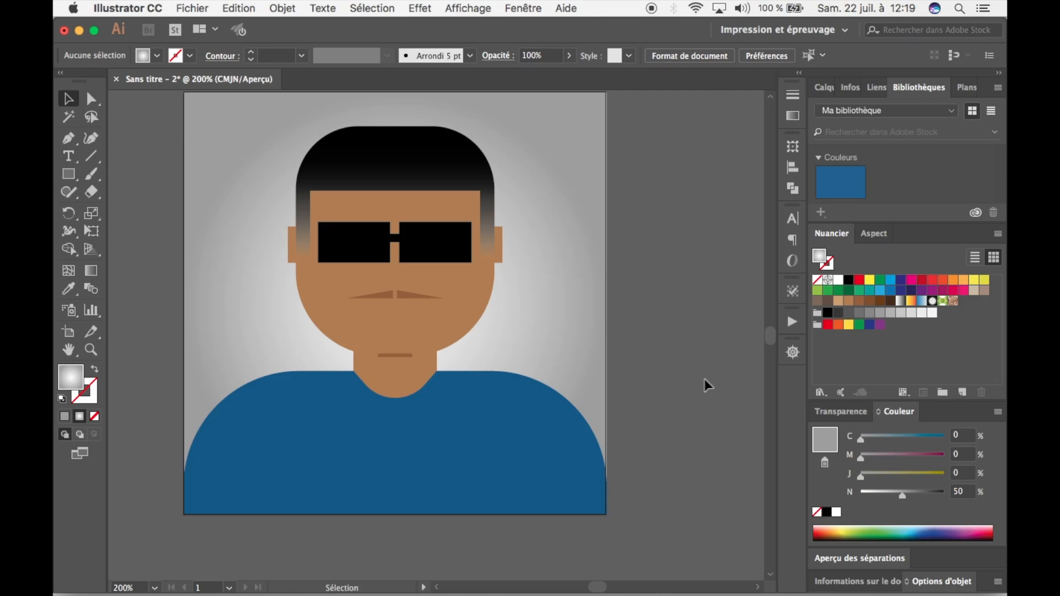
Try to roughen the hair's outline into waves with the Wrinkle tool (Outil Fronces).
{"action": "left_click", "coordinate": [376, 162]}
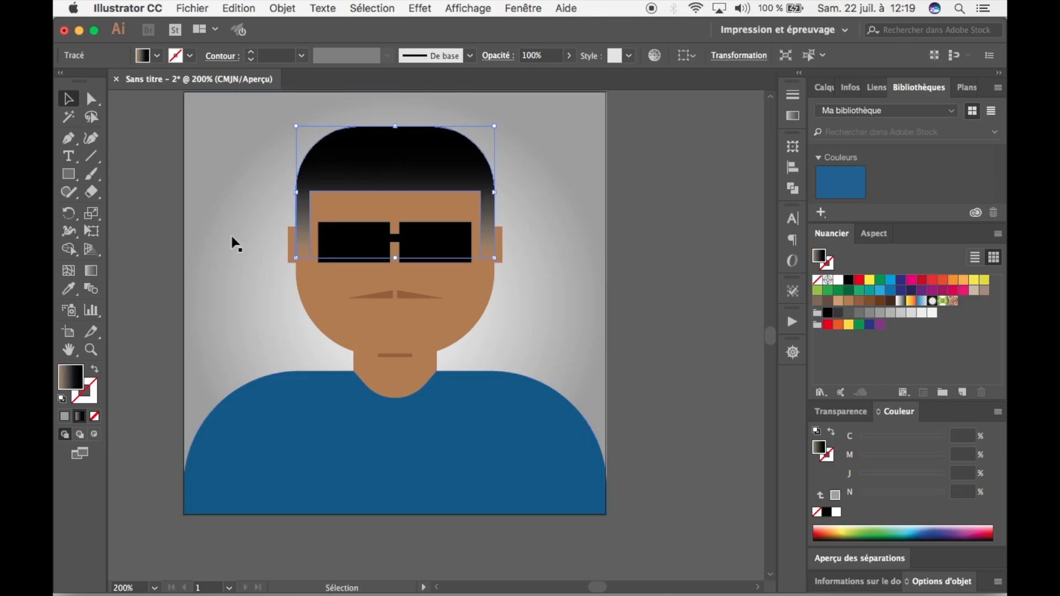
{"action": "left_click", "coordinate": [73, 232]}
{"action": "left_click", "coordinate": [69, 236]}
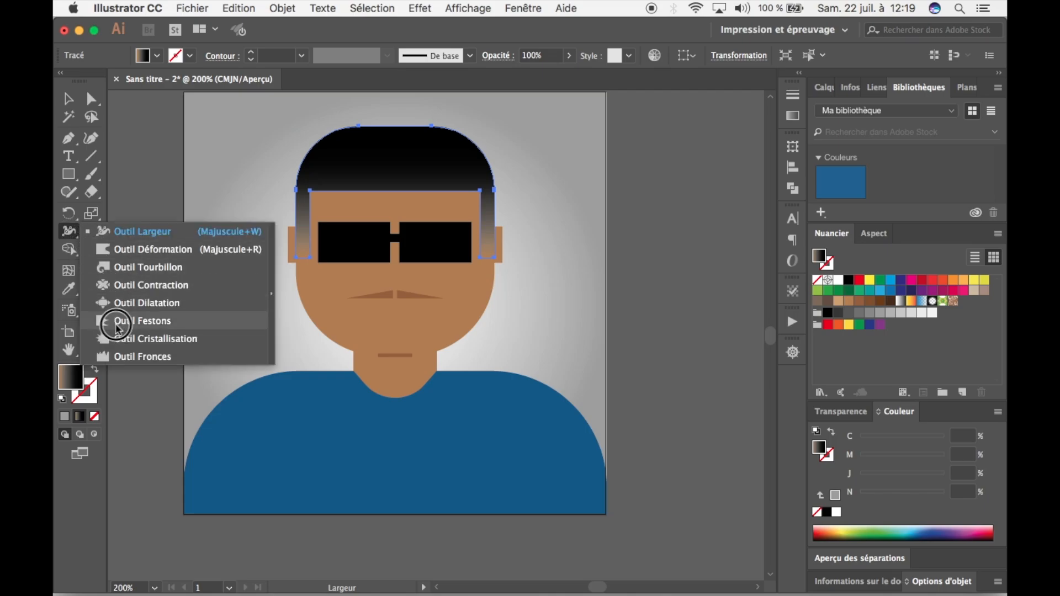
{"action": "left_click", "coordinate": [119, 360]}
{"action": "mouse_move", "coordinate": [364, 165]}
{"action": "left_mouse_down"}
{"action": "mouse_move", "coordinate": [362, 142]}
{"action": "mouse_move", "coordinate": [442, 135]}
{"action": "mouse_move", "coordinate": [486, 172]}
{"action": "mouse_move", "coordinate": [537, 182]}
{"action": "left_mouse_up"}
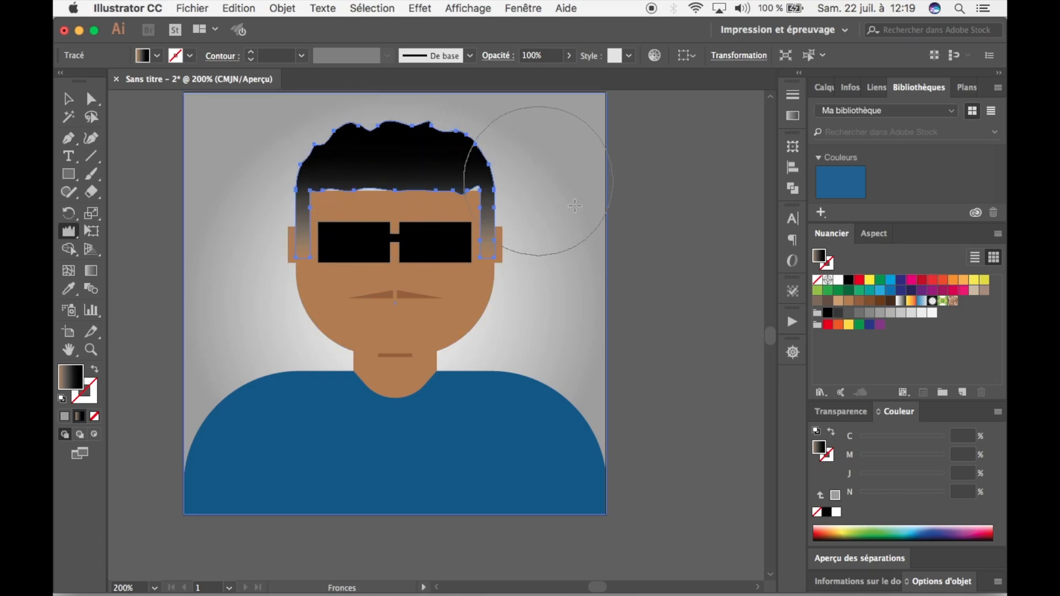
{"action": "left_click", "coordinate": [67, 98]}
{"action": "left_click", "coordinate": [149, 146]}
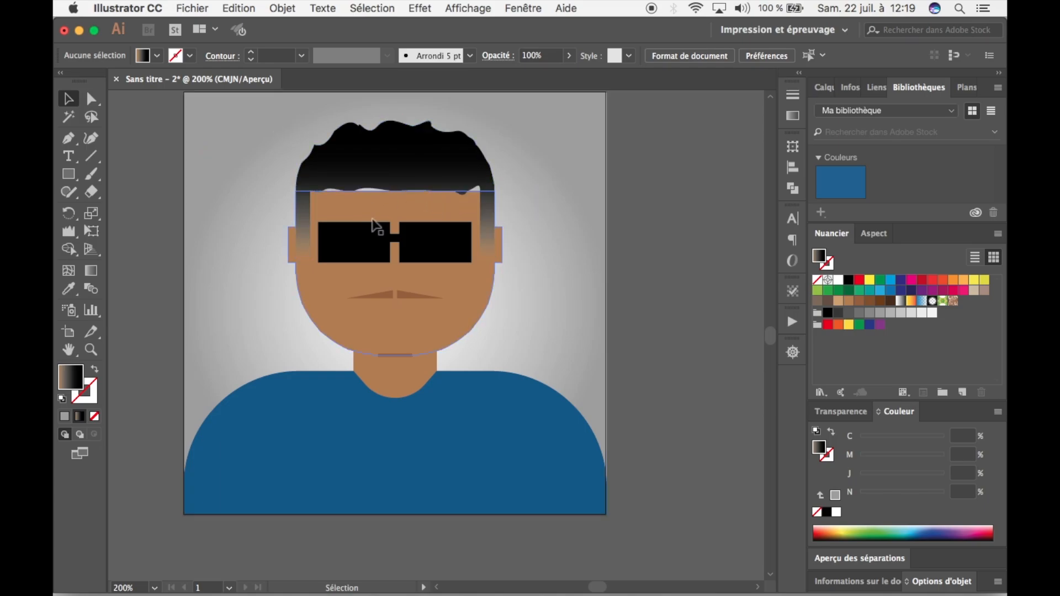
Undo the wrinkle distortions on the hair and deselect it.
{"action": "key", "text": "super+z"}
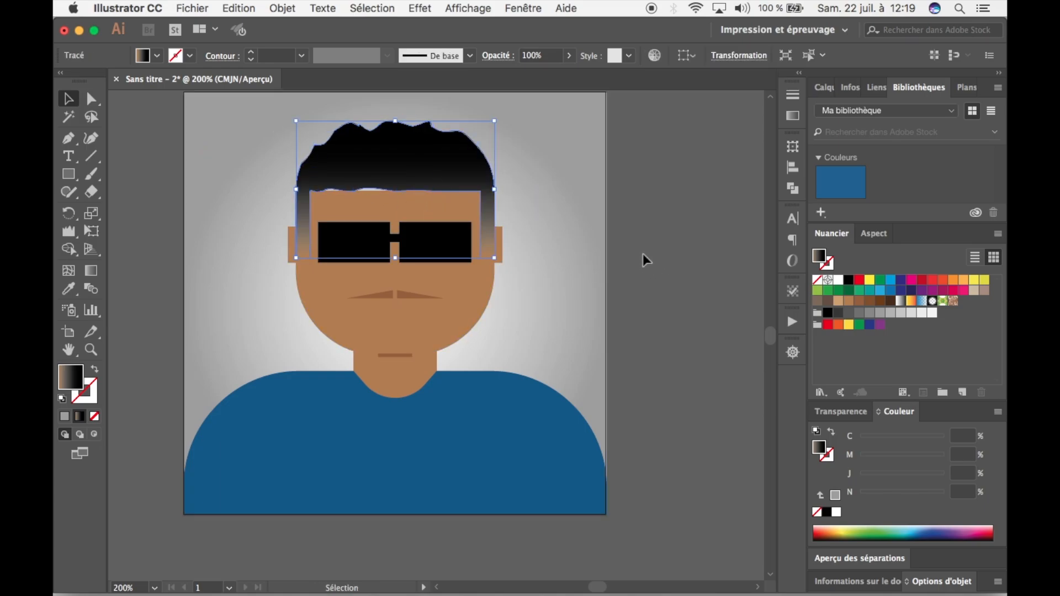
{"action": "key", "text": "super+z"}
{"action": "left_click", "coordinate": [642, 253]}
{"action": "key", "text": "space"}
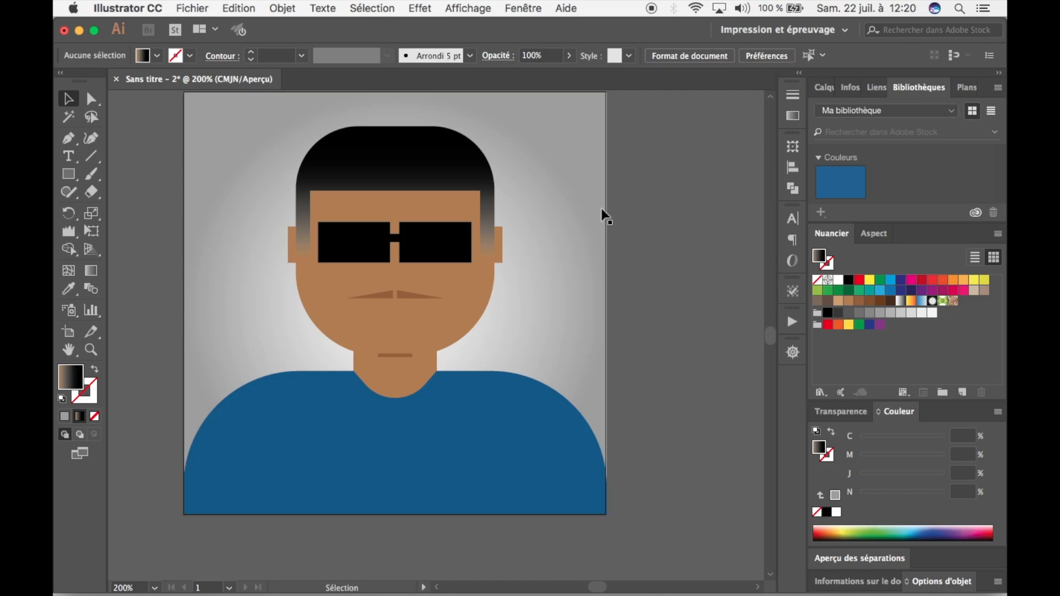
Try to distort the top edge of the hair with one stroke of the Wrinkle tool (Fronces), with no object selected.
{"action": "key", "text": "space"}
{"action": "left_click_drag", "start_coordinate": [595, 209], "coordinate": [607, 257]}
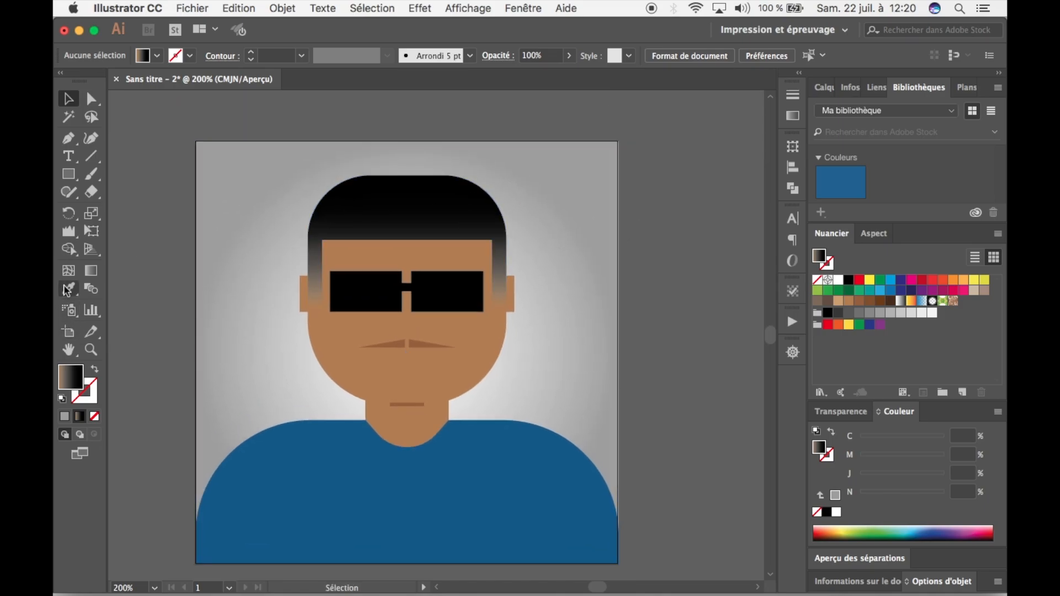
{"action": "left_click", "coordinate": [69, 246]}
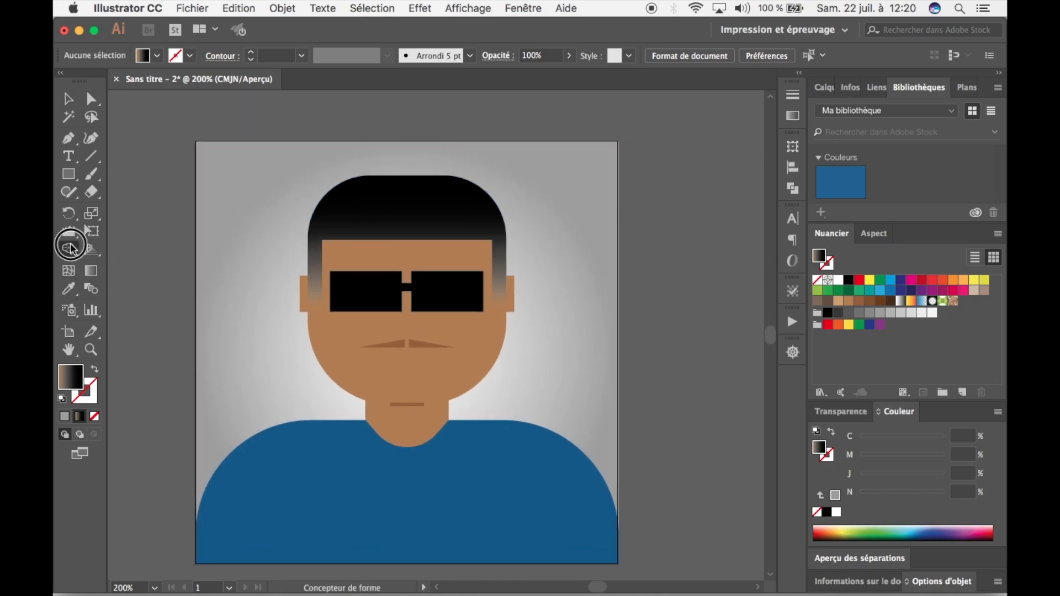
{"action": "left_click", "coordinate": [71, 232]}
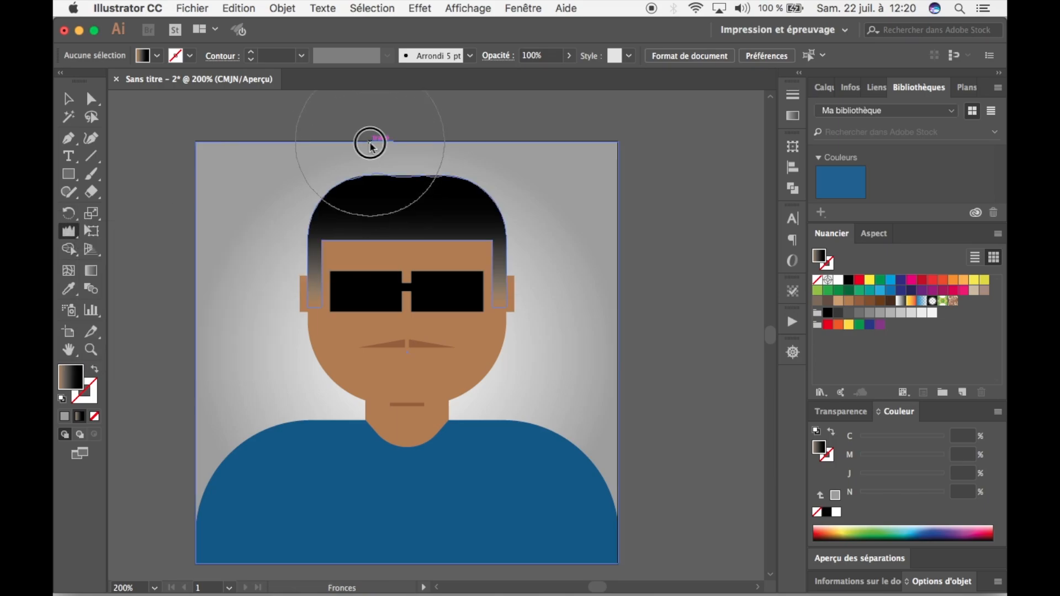
{"action": "left_click_drag", "start_coordinate": [369, 142], "coordinate": [435, 153]}
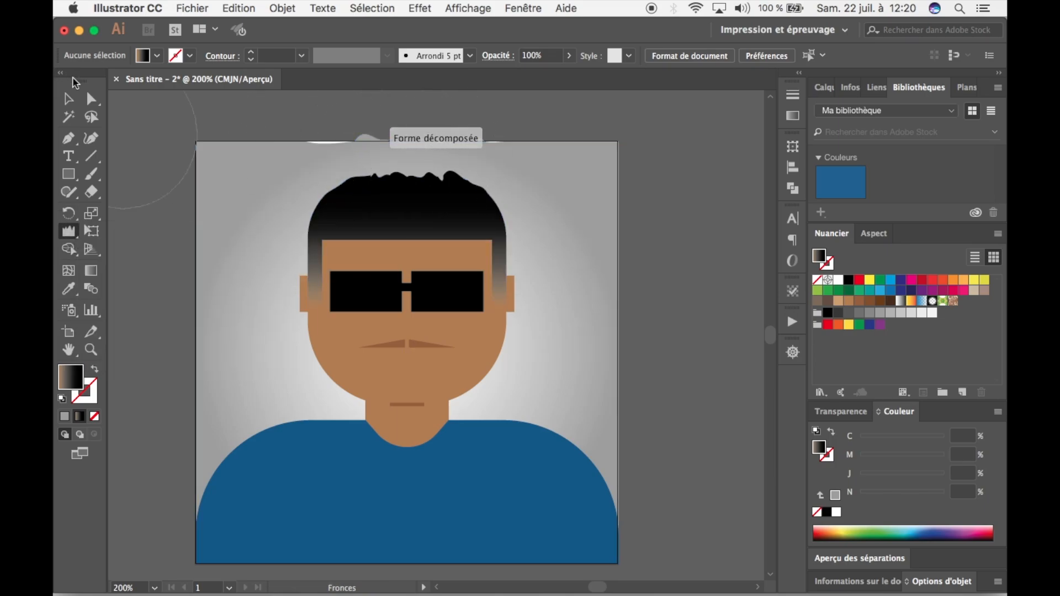
{"action": "left_click", "coordinate": [69, 99]}
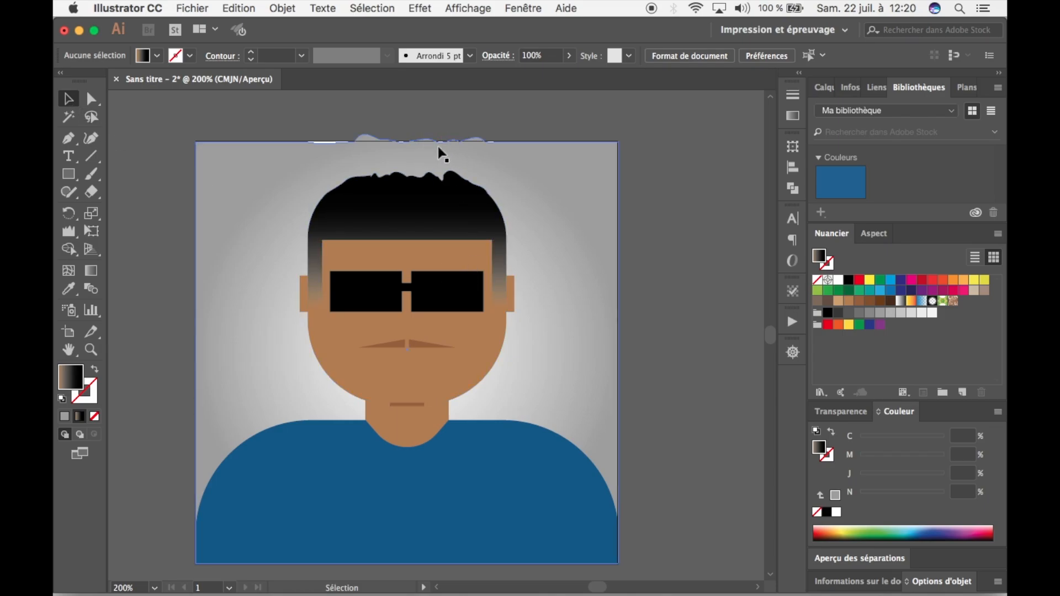
Undo the Wrinkle stroke that distorted both the hair and the background's upper edge.
{"action": "key", "text": "a"}
{"action": "key", "text": "super+z"}
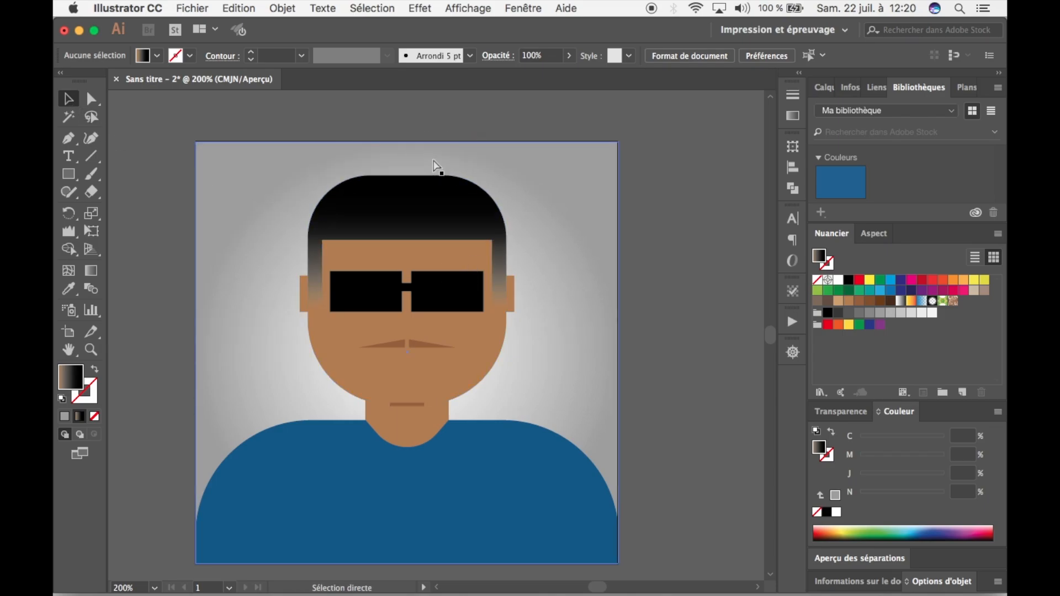
{"action": "key", "text": "space"}
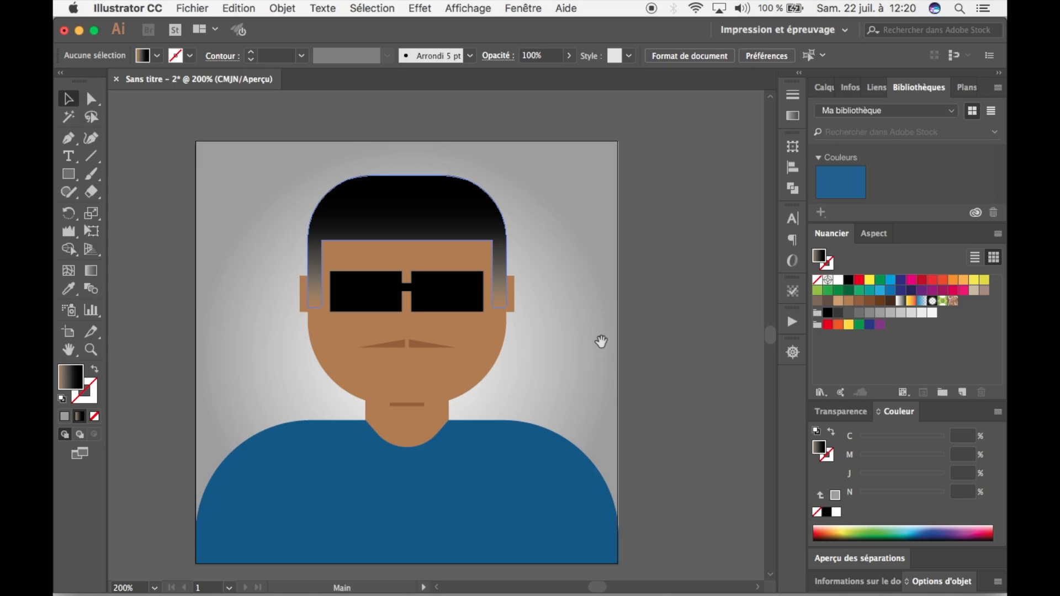
{"action": "left_click_drag", "start_coordinate": [598, 343], "coordinate": [632, 313]}
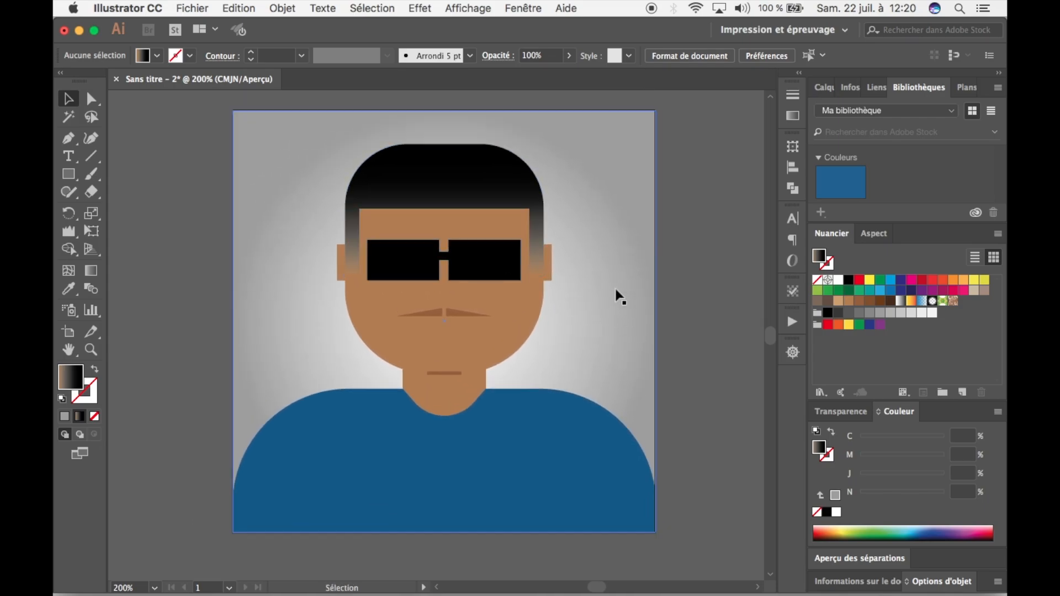